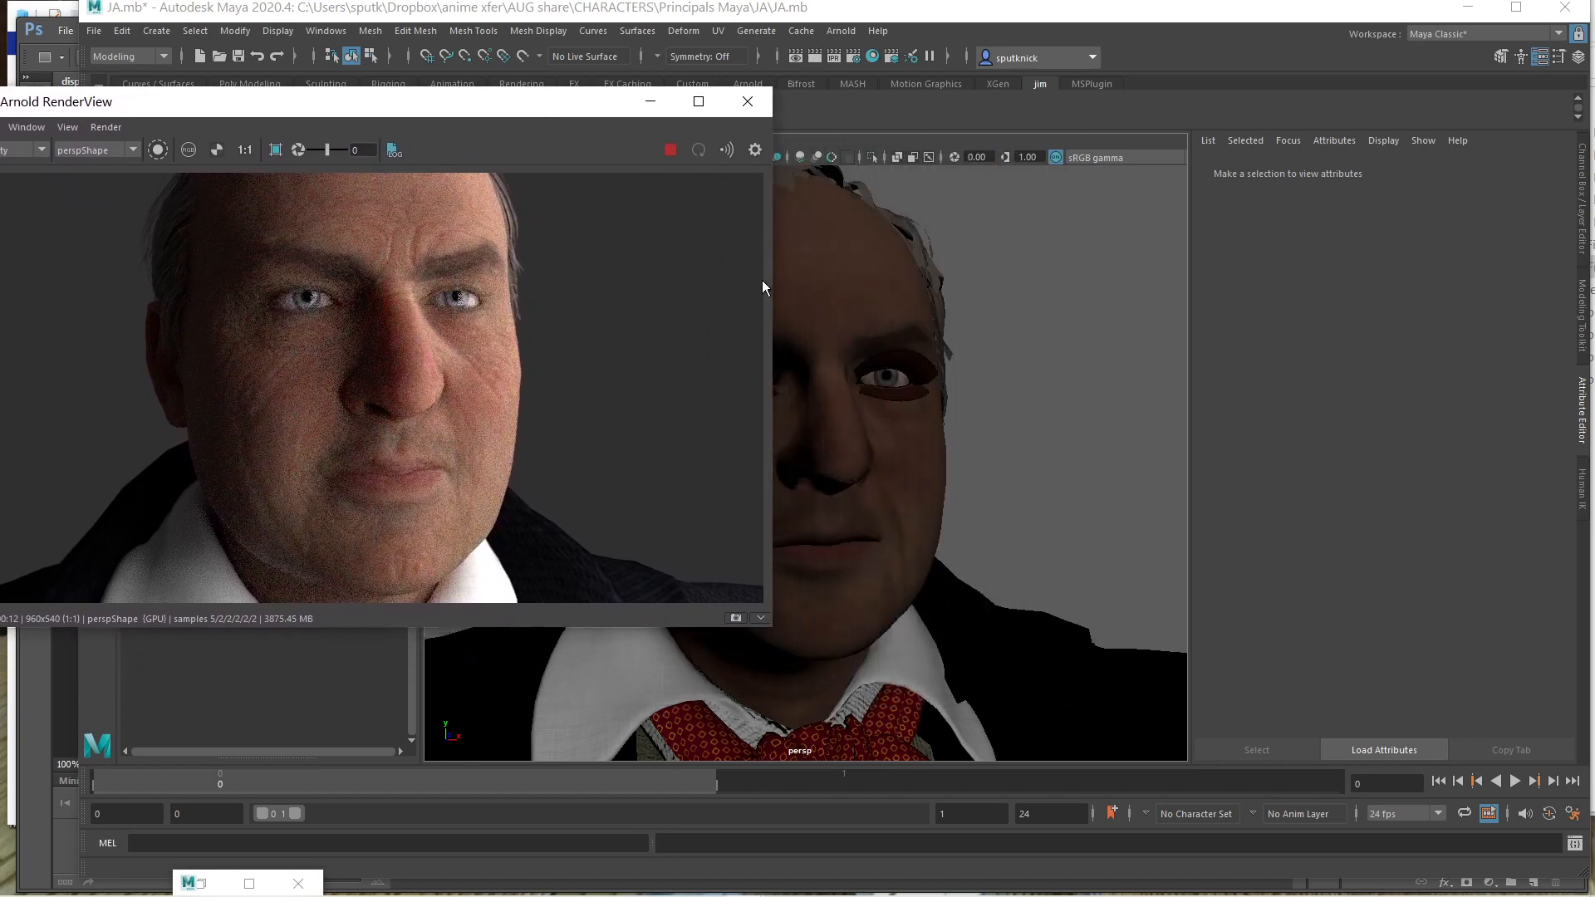
Open the Hypershade, clear the current graph and graph the Head material's shader network
left_click(873, 57)
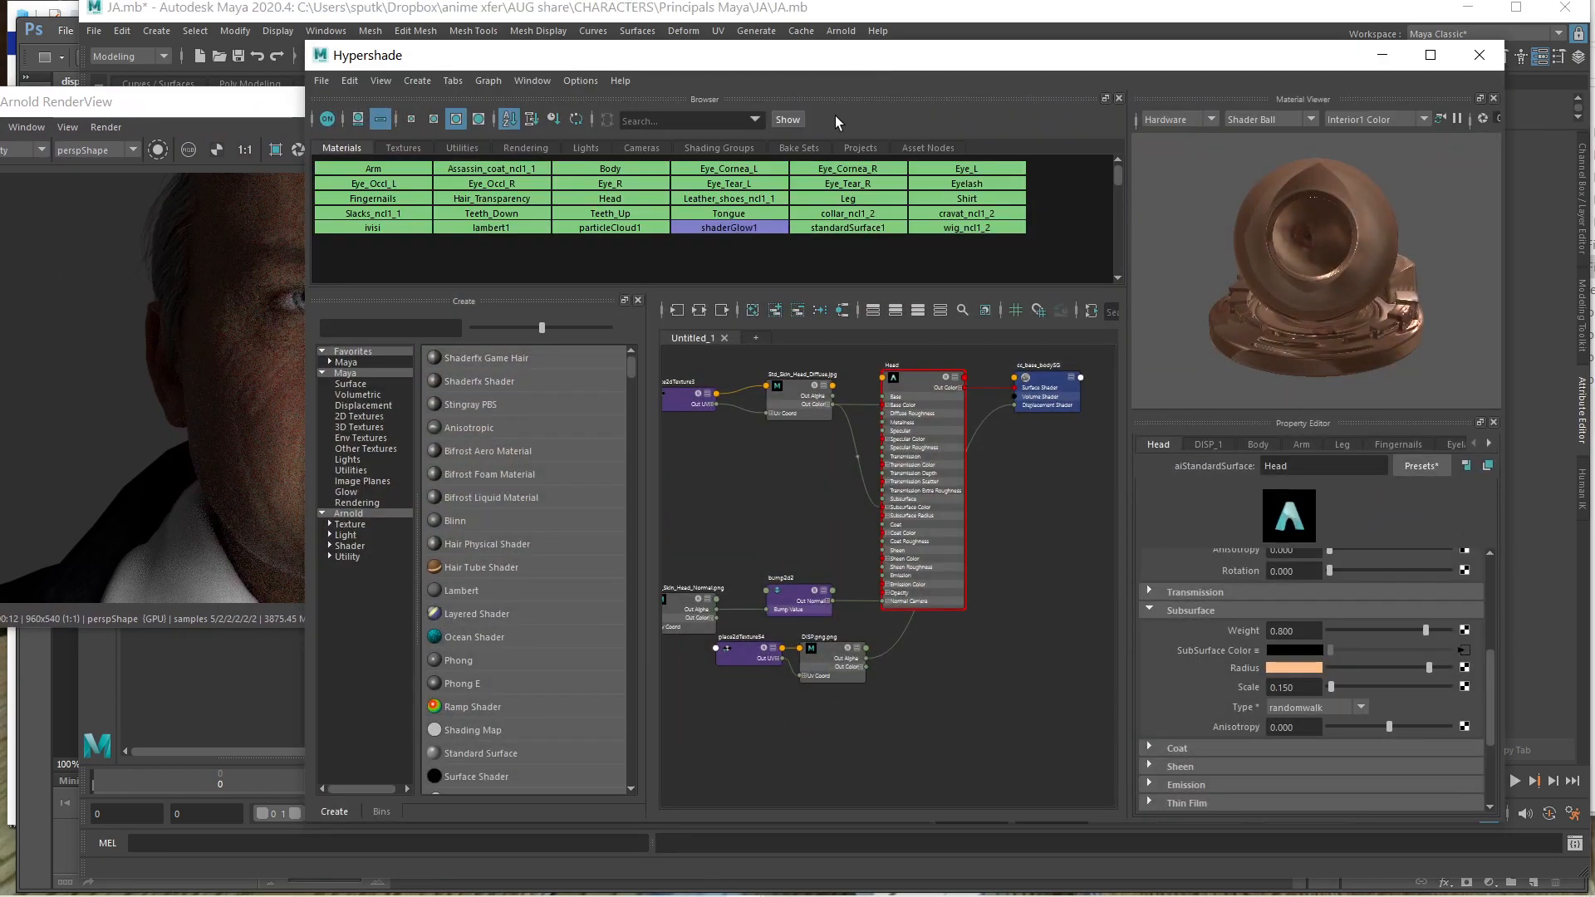
left_click(588, 202)
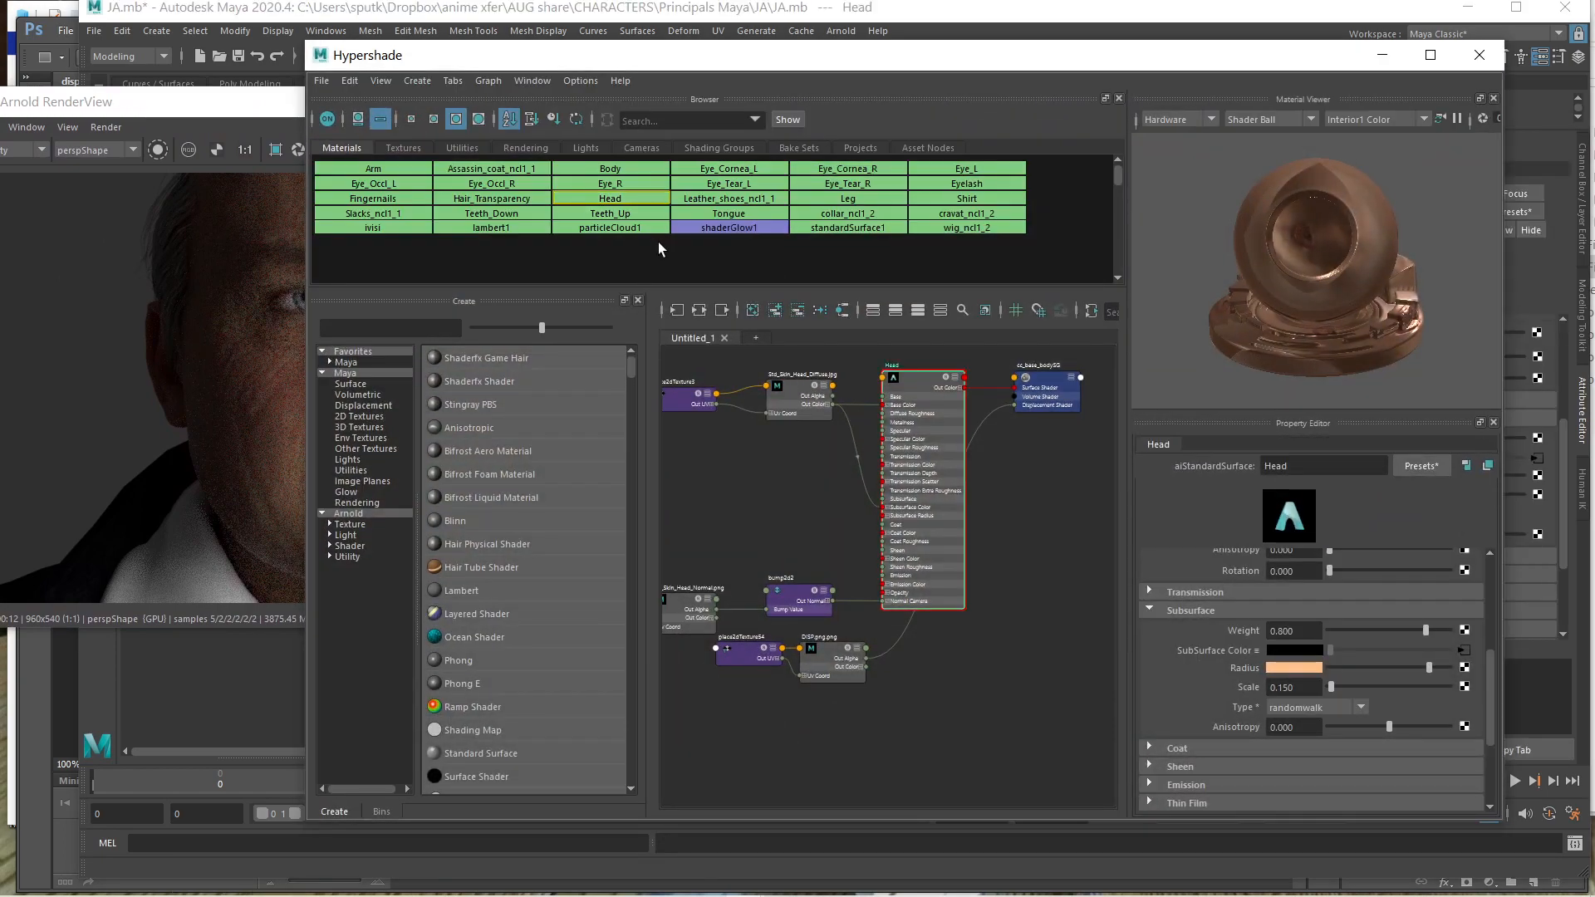
left_click(753, 310)
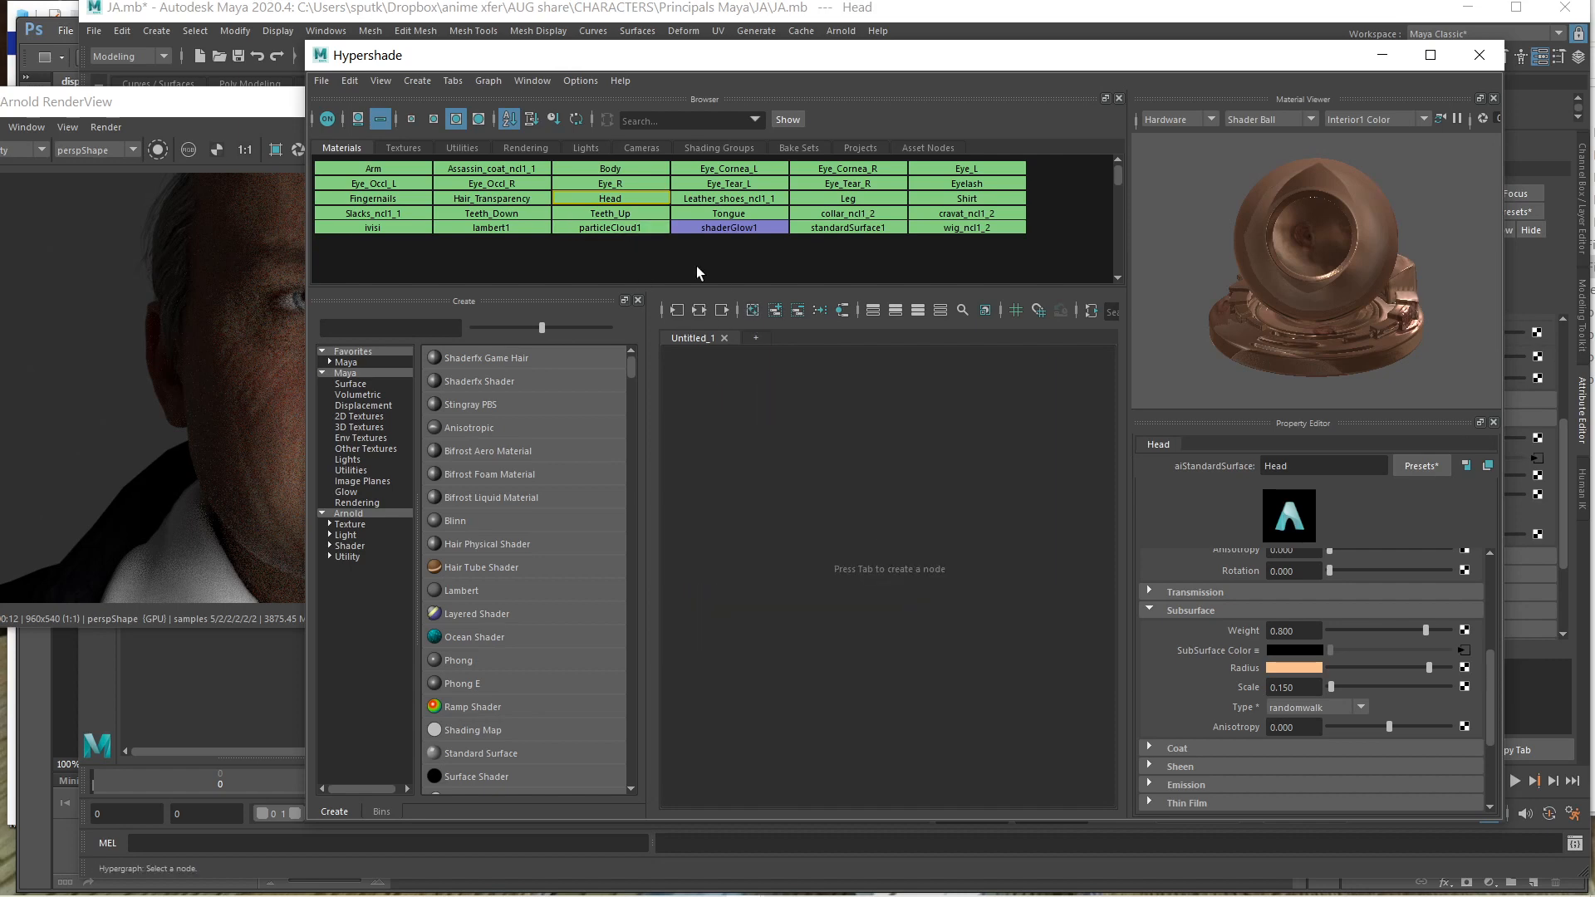
right_click(615, 199)
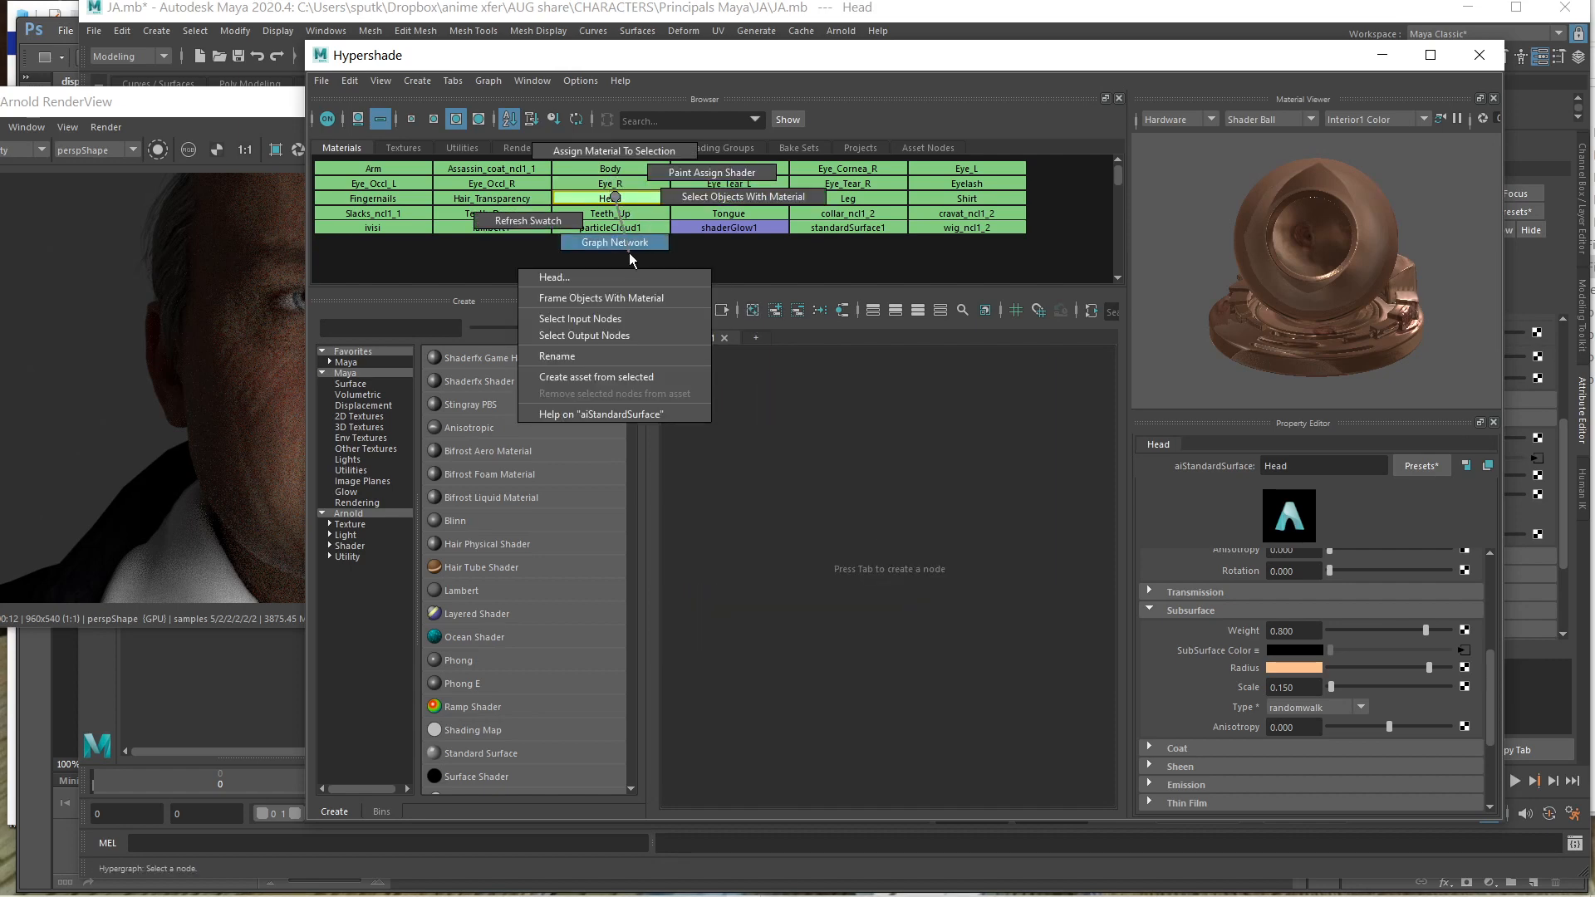
left_click(657, 274)
scroll(1042, 619, "up", 4)
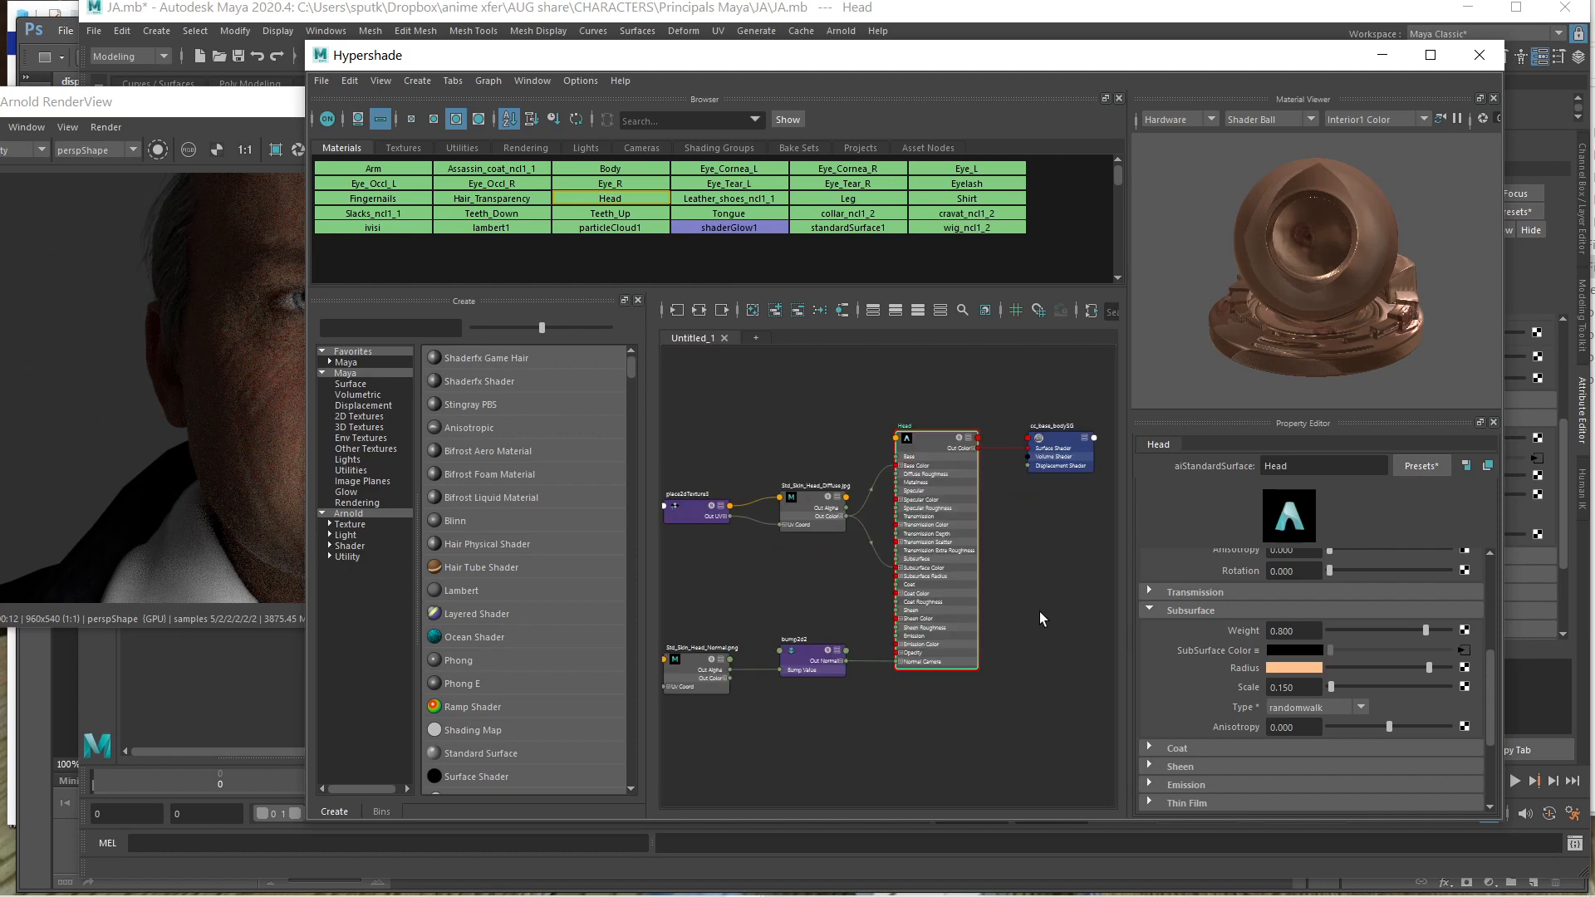
Examine the head diffuse texture's settings and the Head shader's base, specular and subsurface attributes
left_click(708, 440)
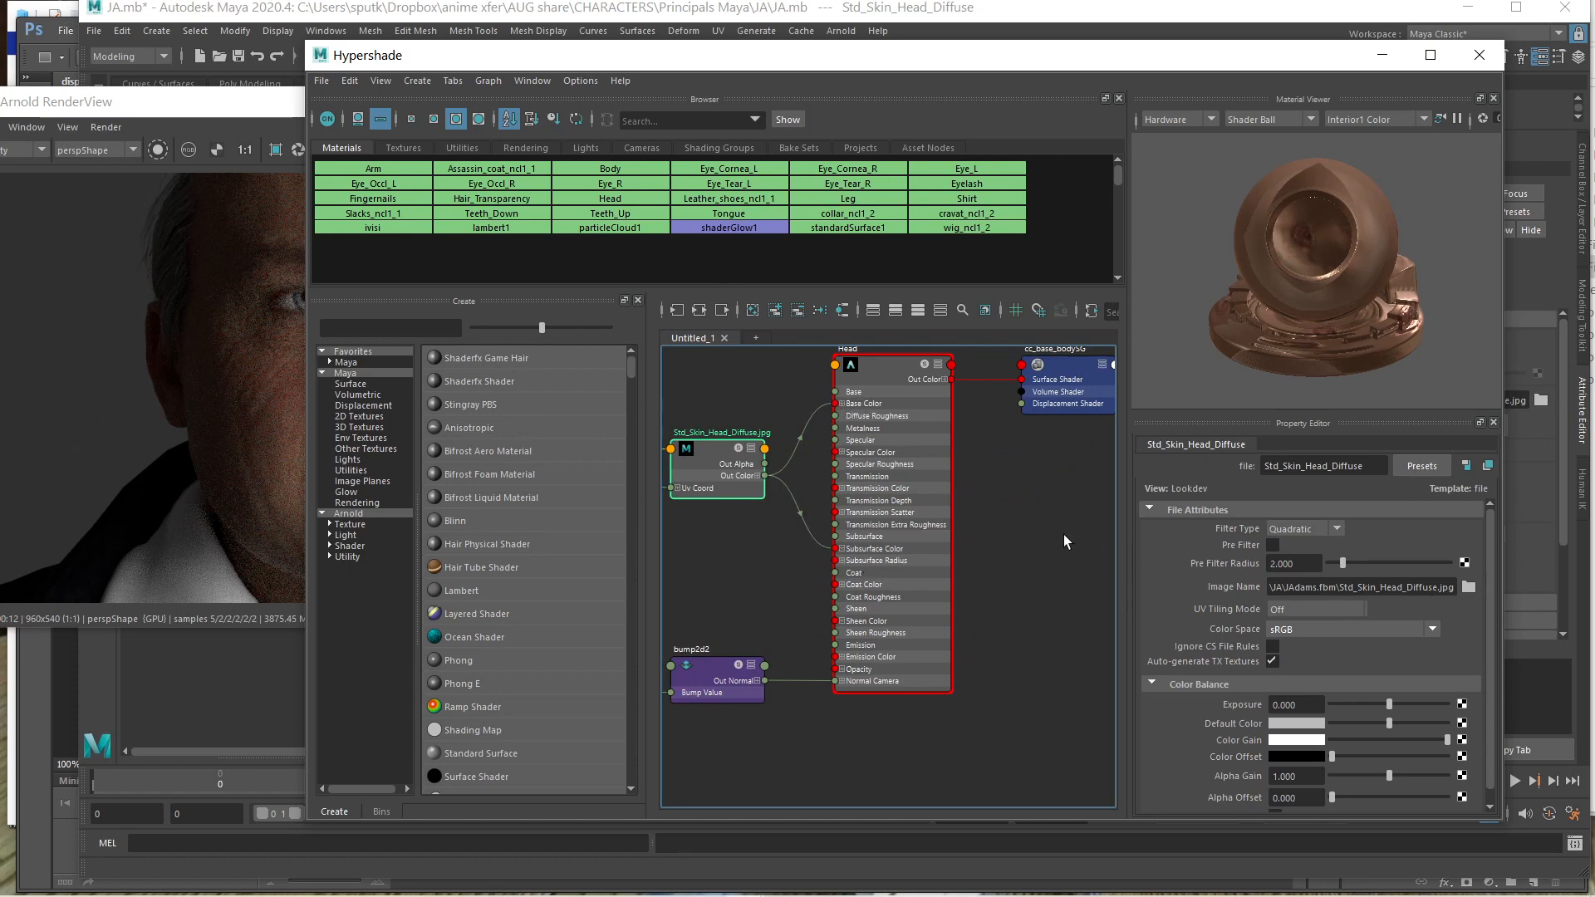
left_click(885, 365)
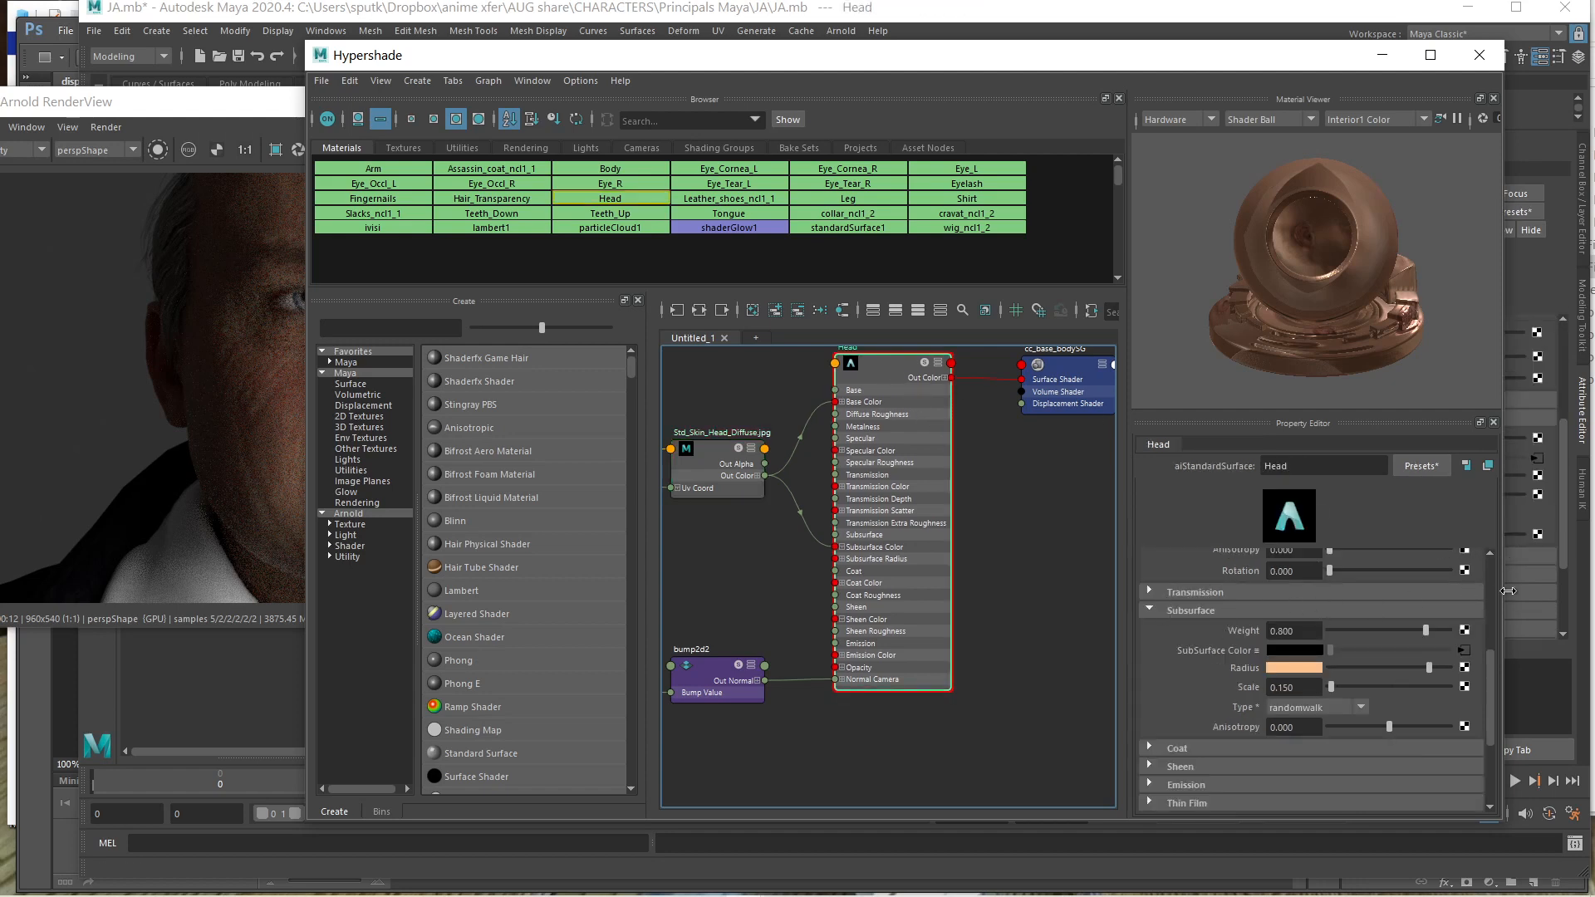
scroll(1491, 558, "up", 5)
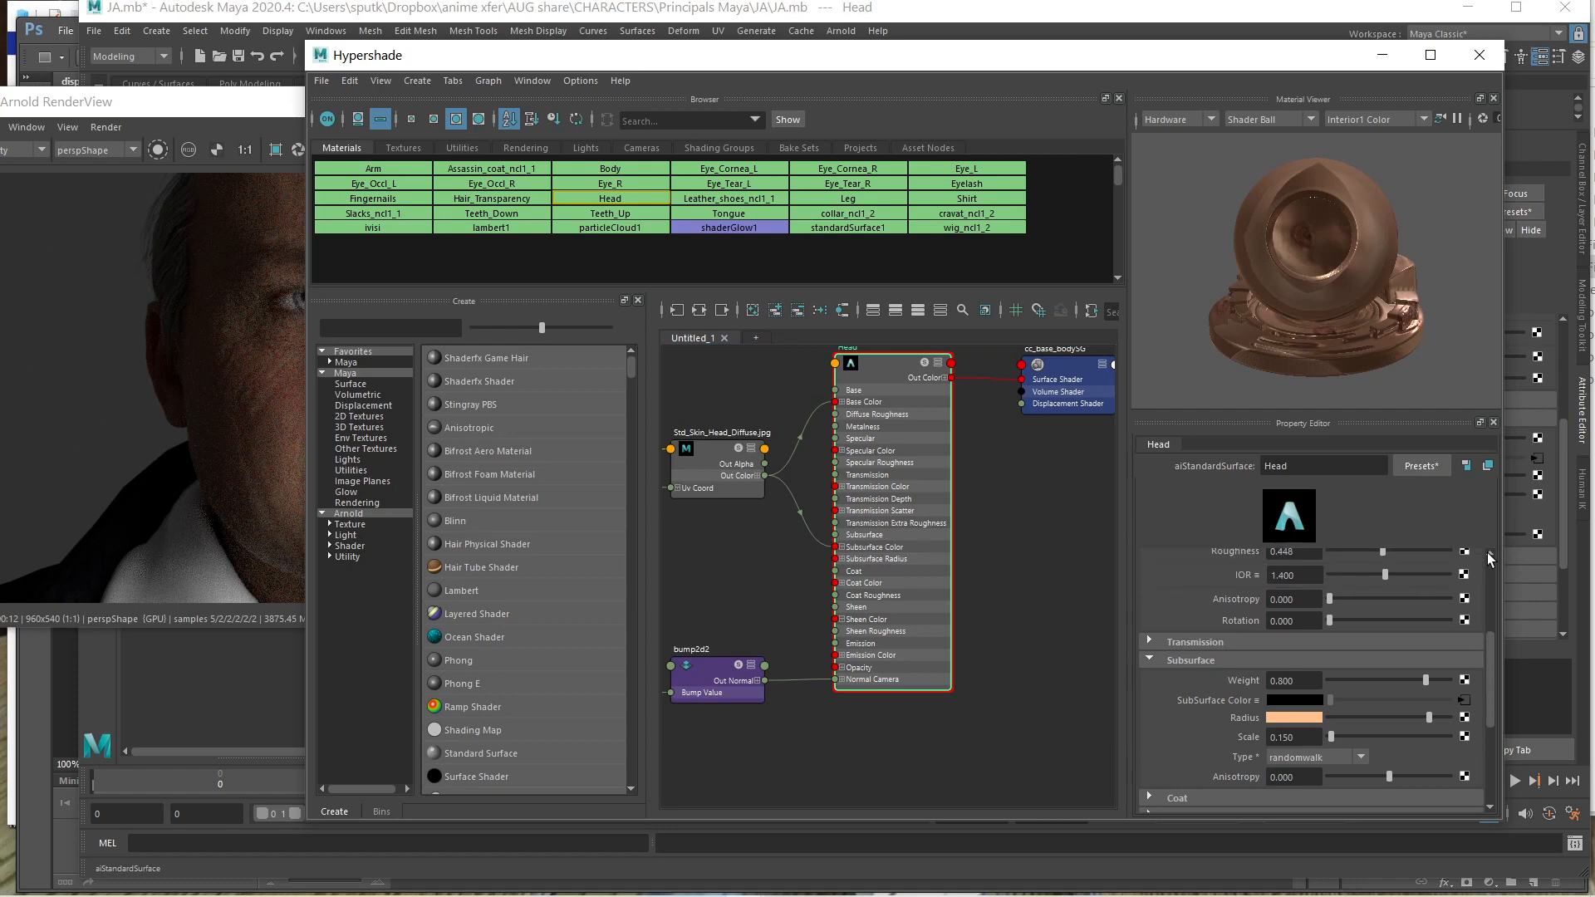
scroll(1492, 558, "up", 2)
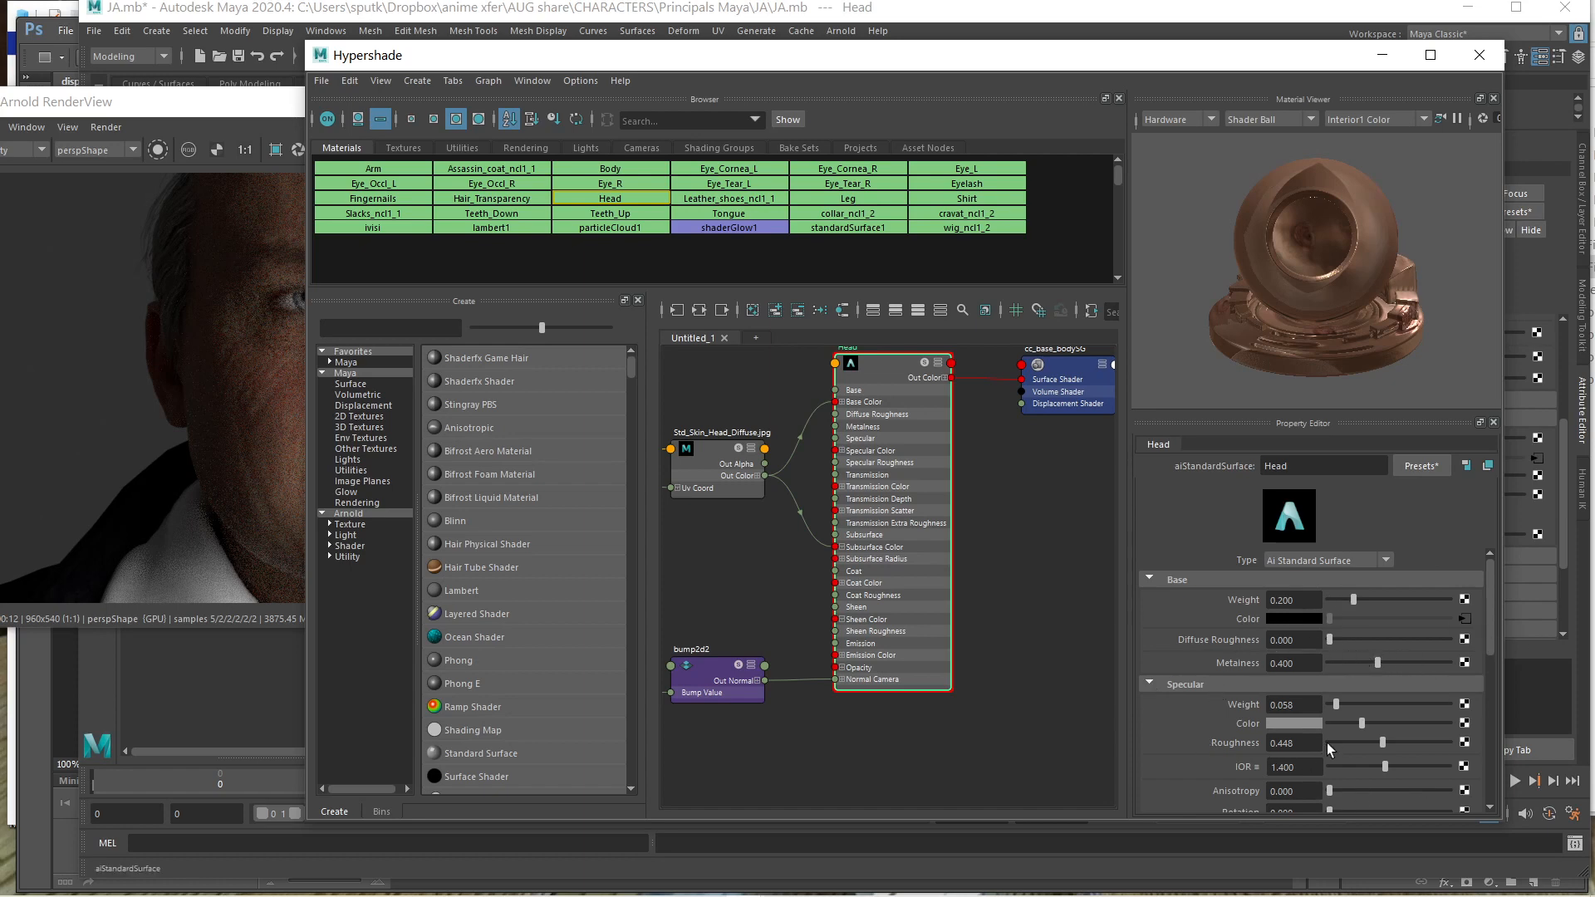
scroll(1485, 689, "down", 3)
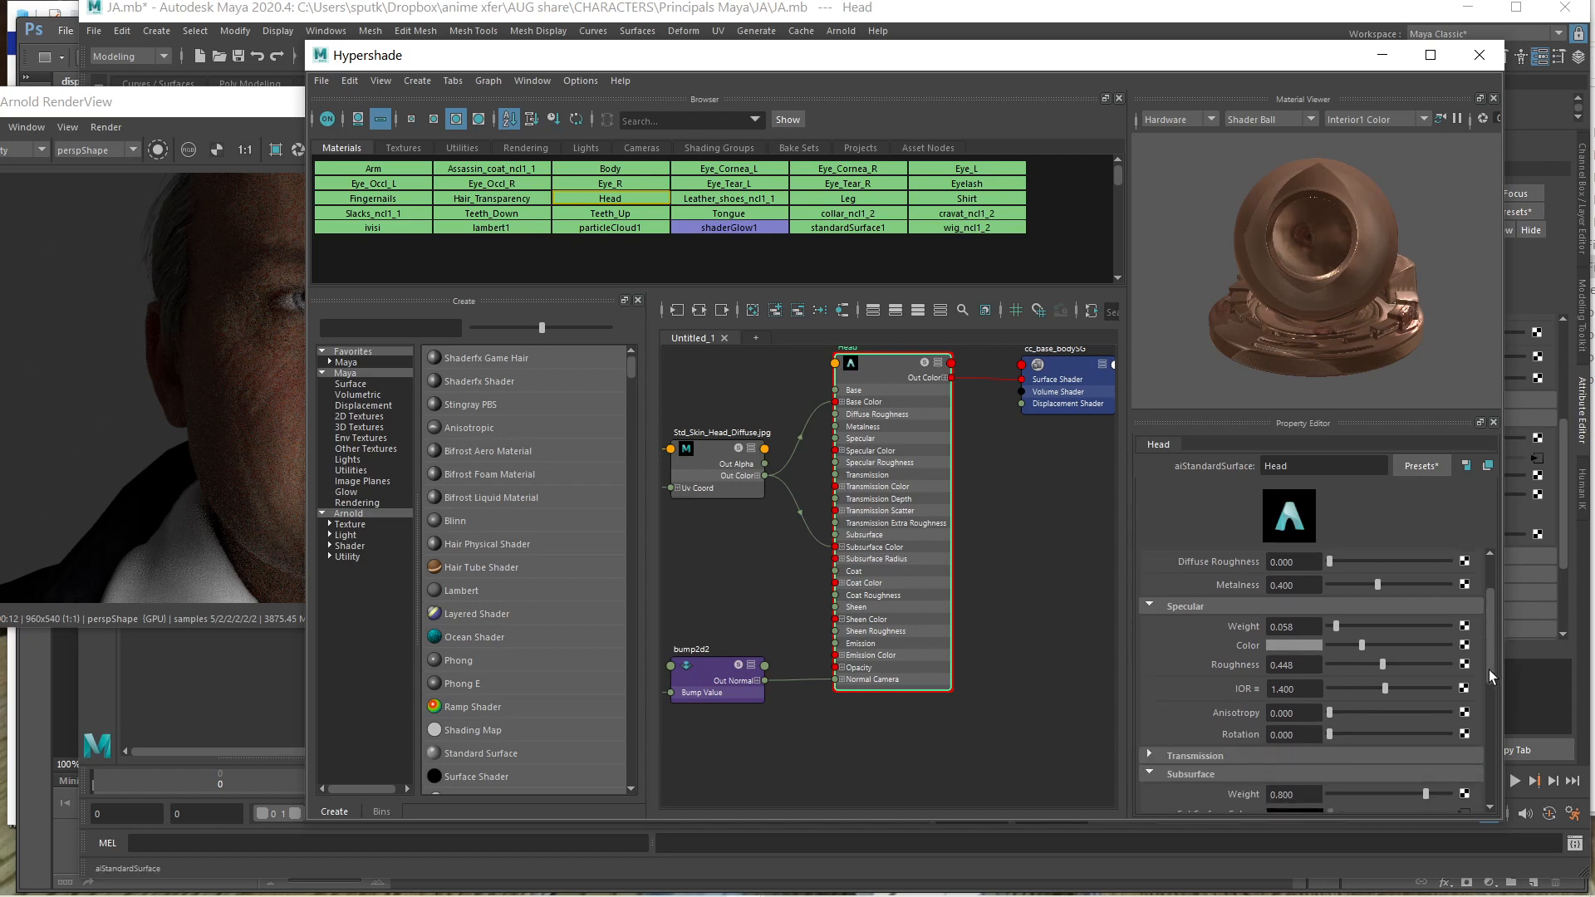
scroll(1487, 687, "up", 3)
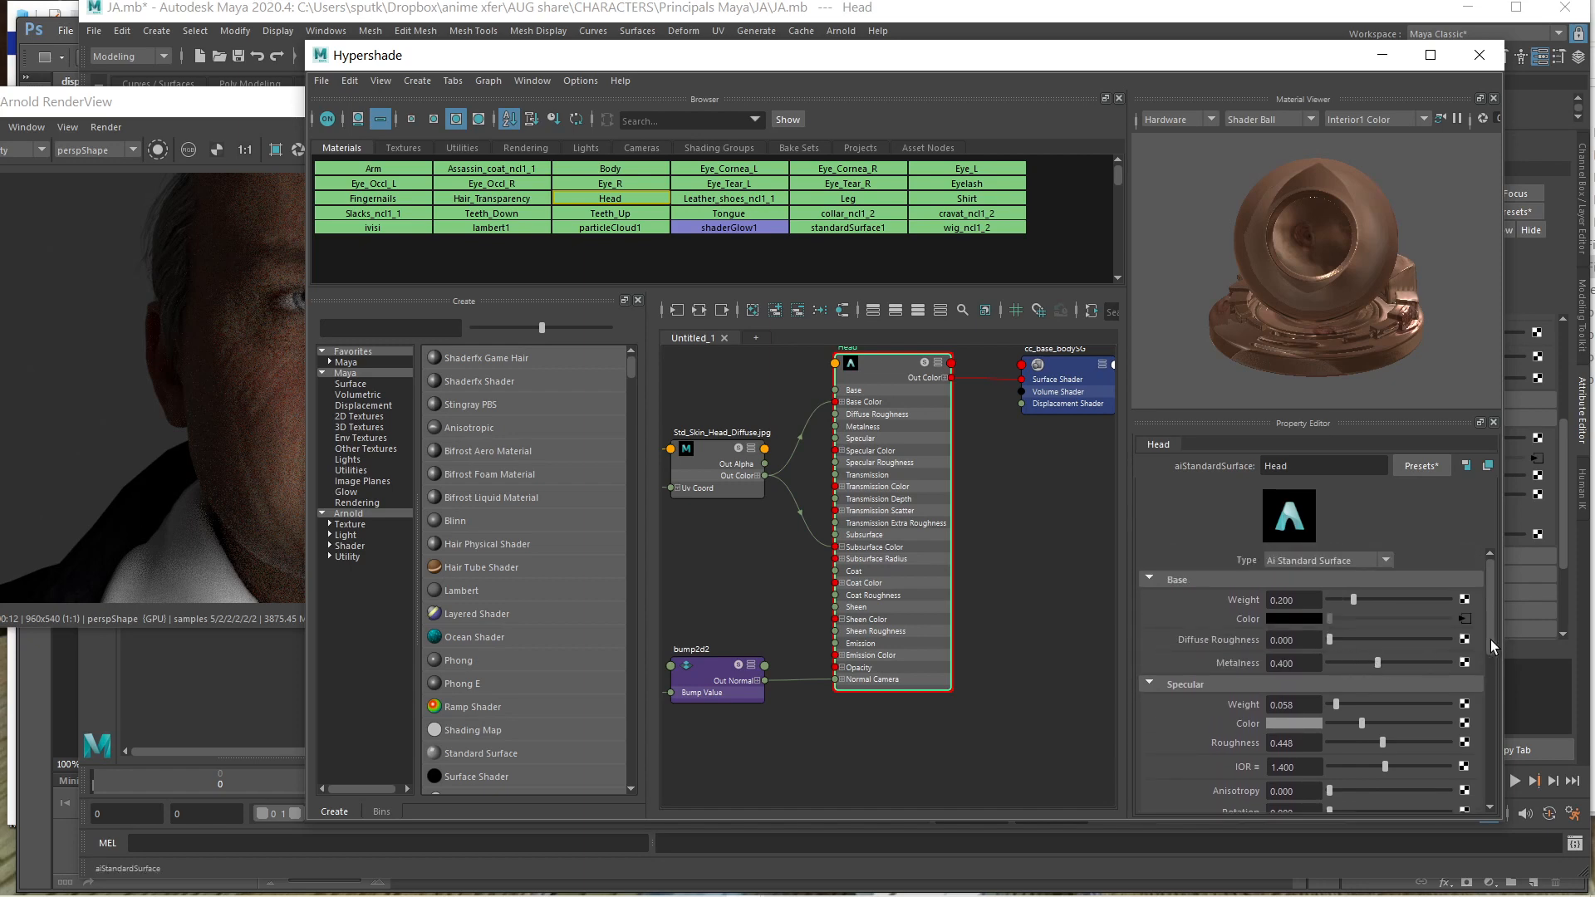
scroll(1492, 647, "down", 3)
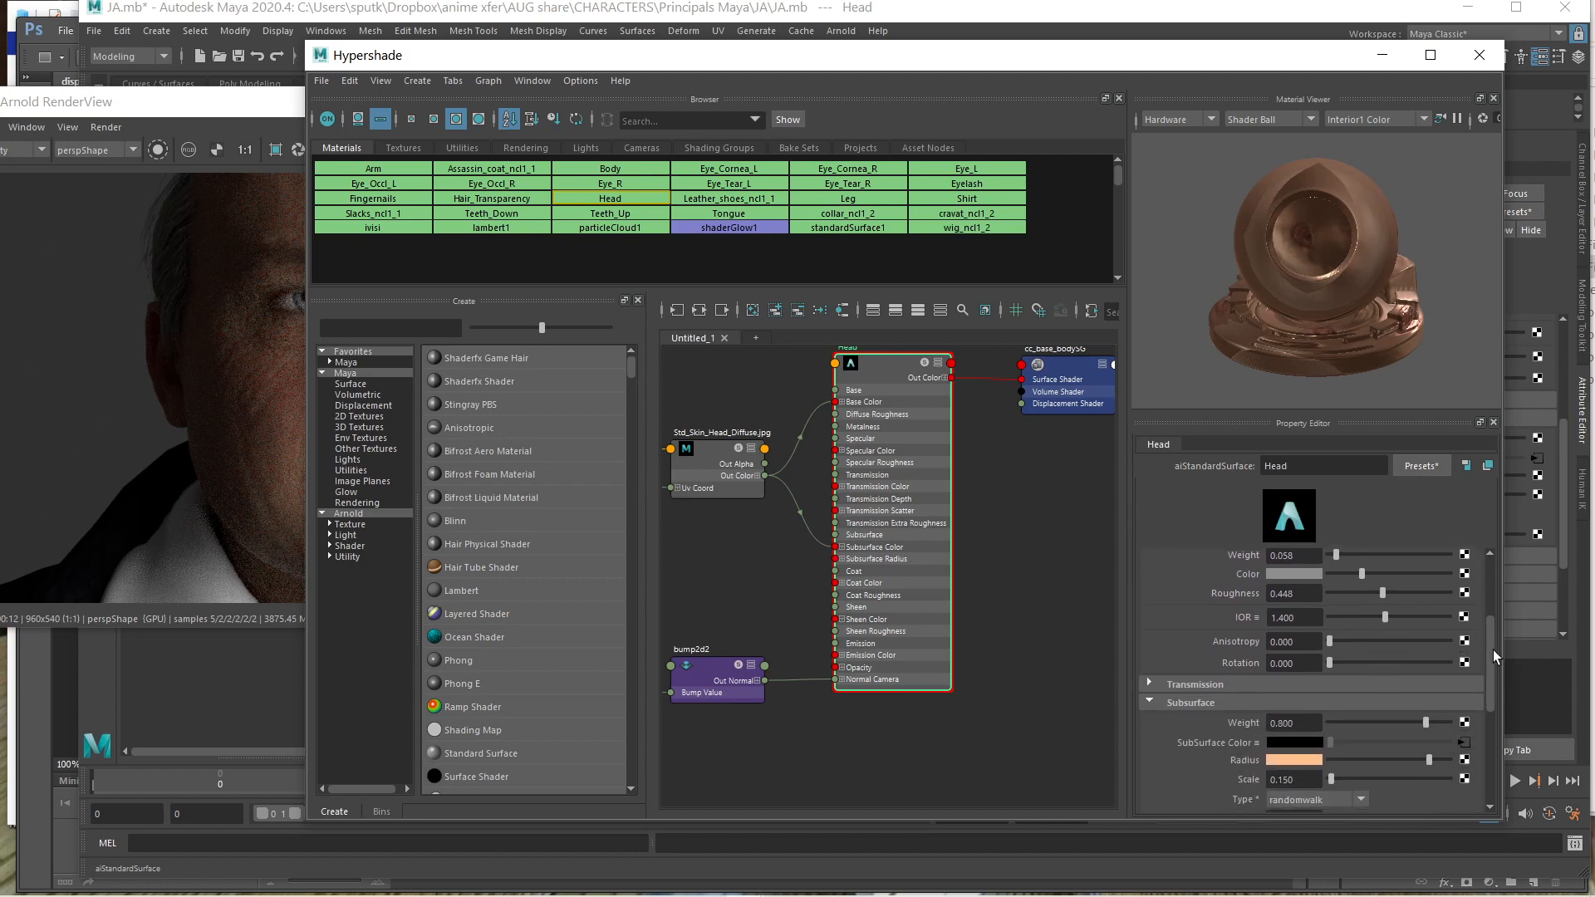
left_click_drag(1492, 650, 1487, 684)
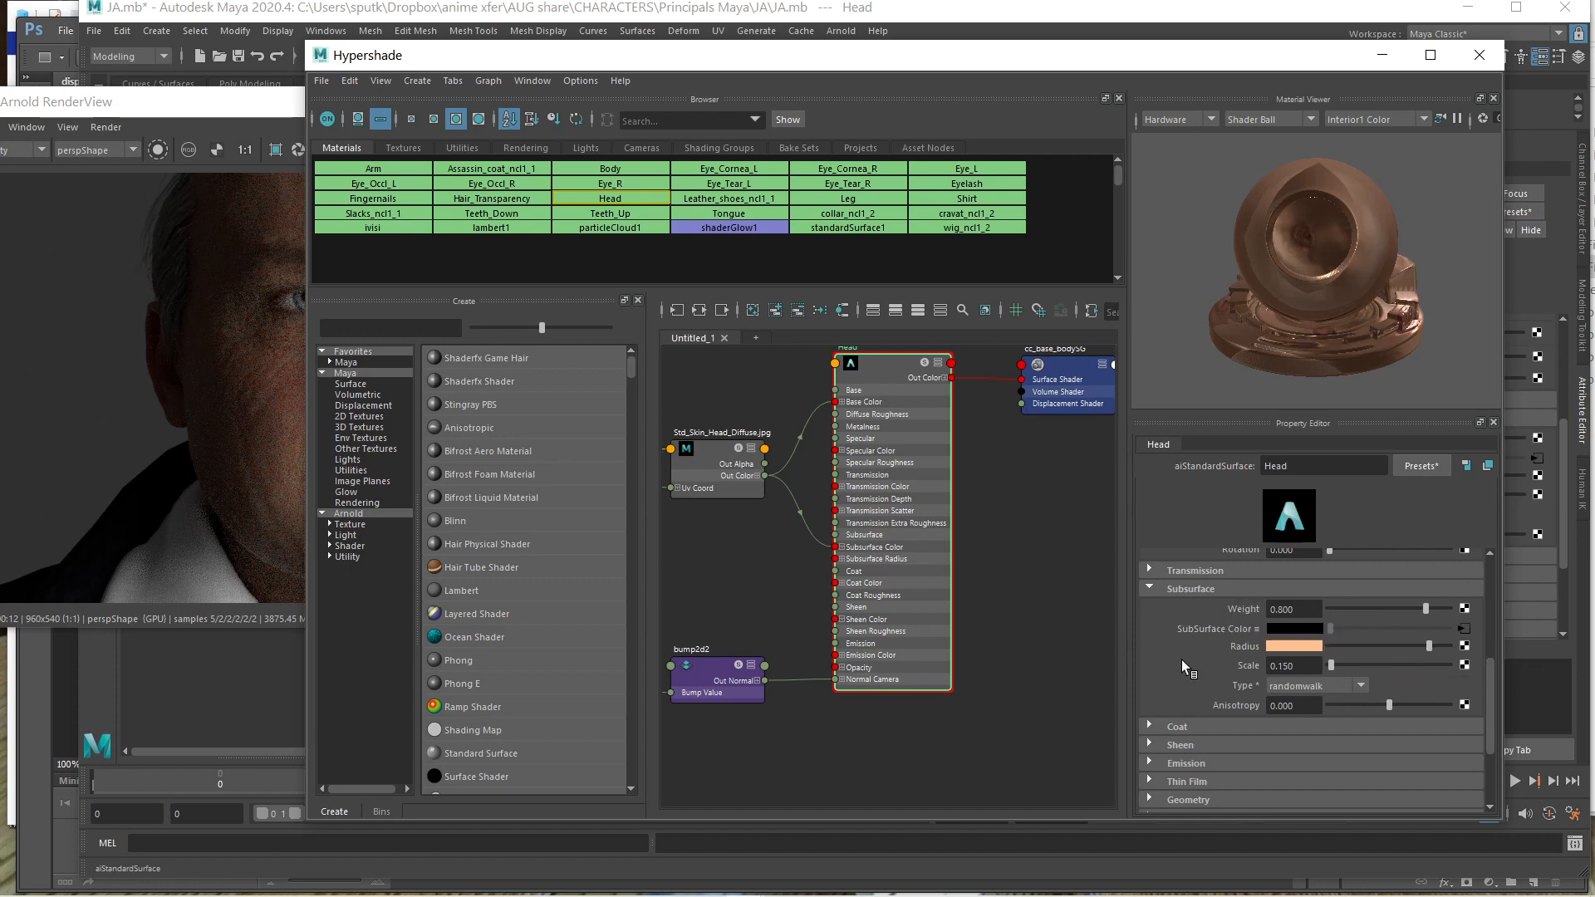
With the render view beside the Hypershade, try a subsurface weight of 0.133 on the Head shader and undo it
left_click_drag(455, 66, 522, 56)
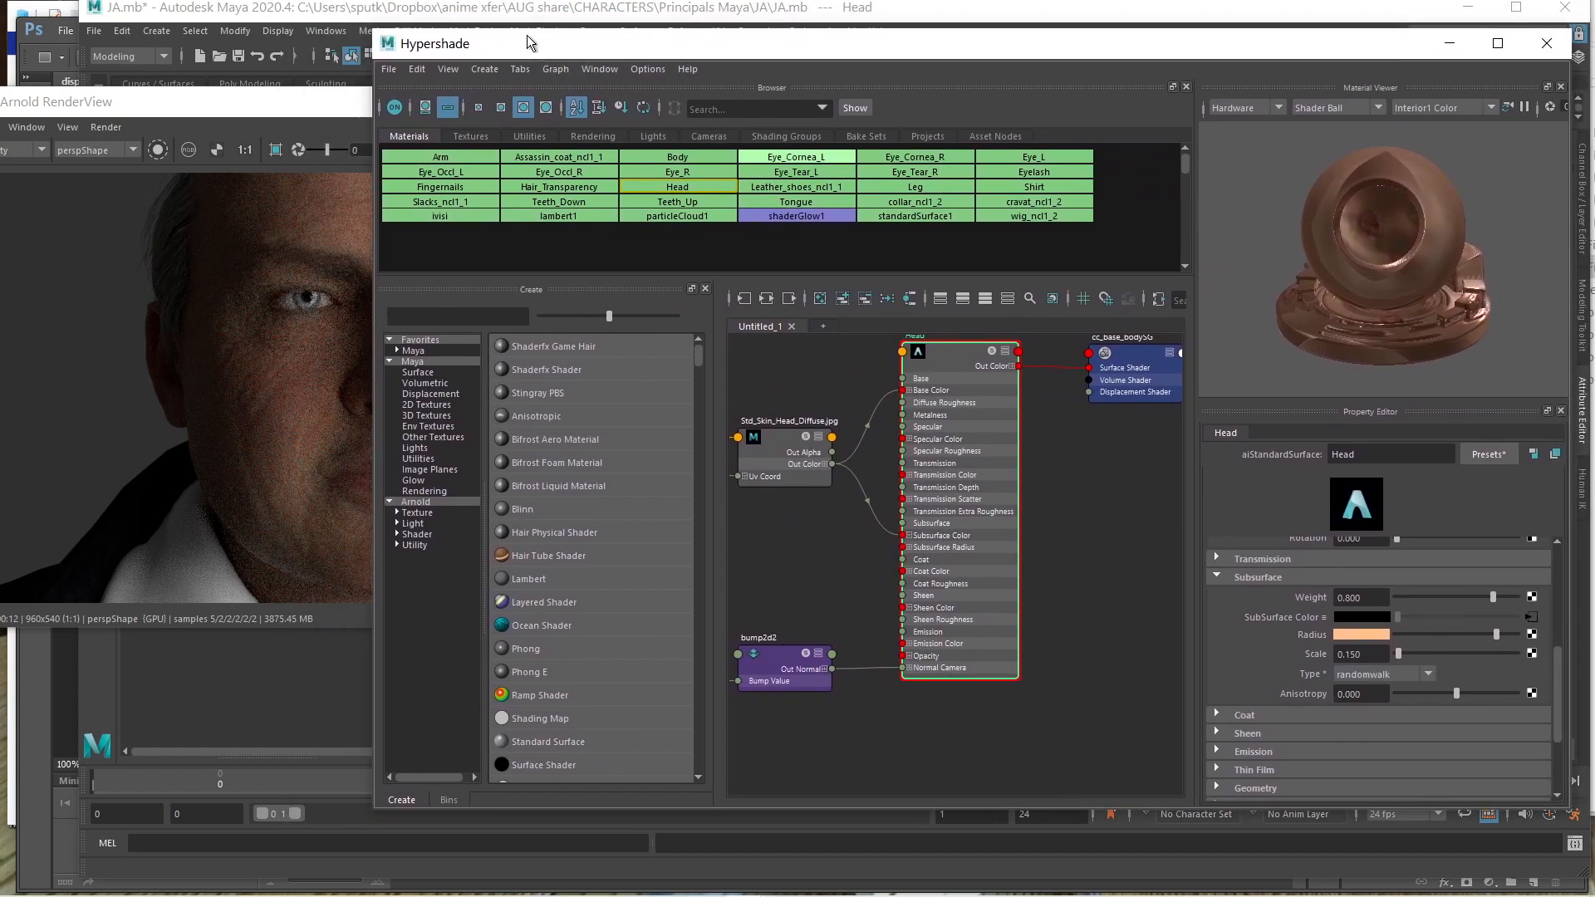
left_click_drag(199, 102, 71, 122)
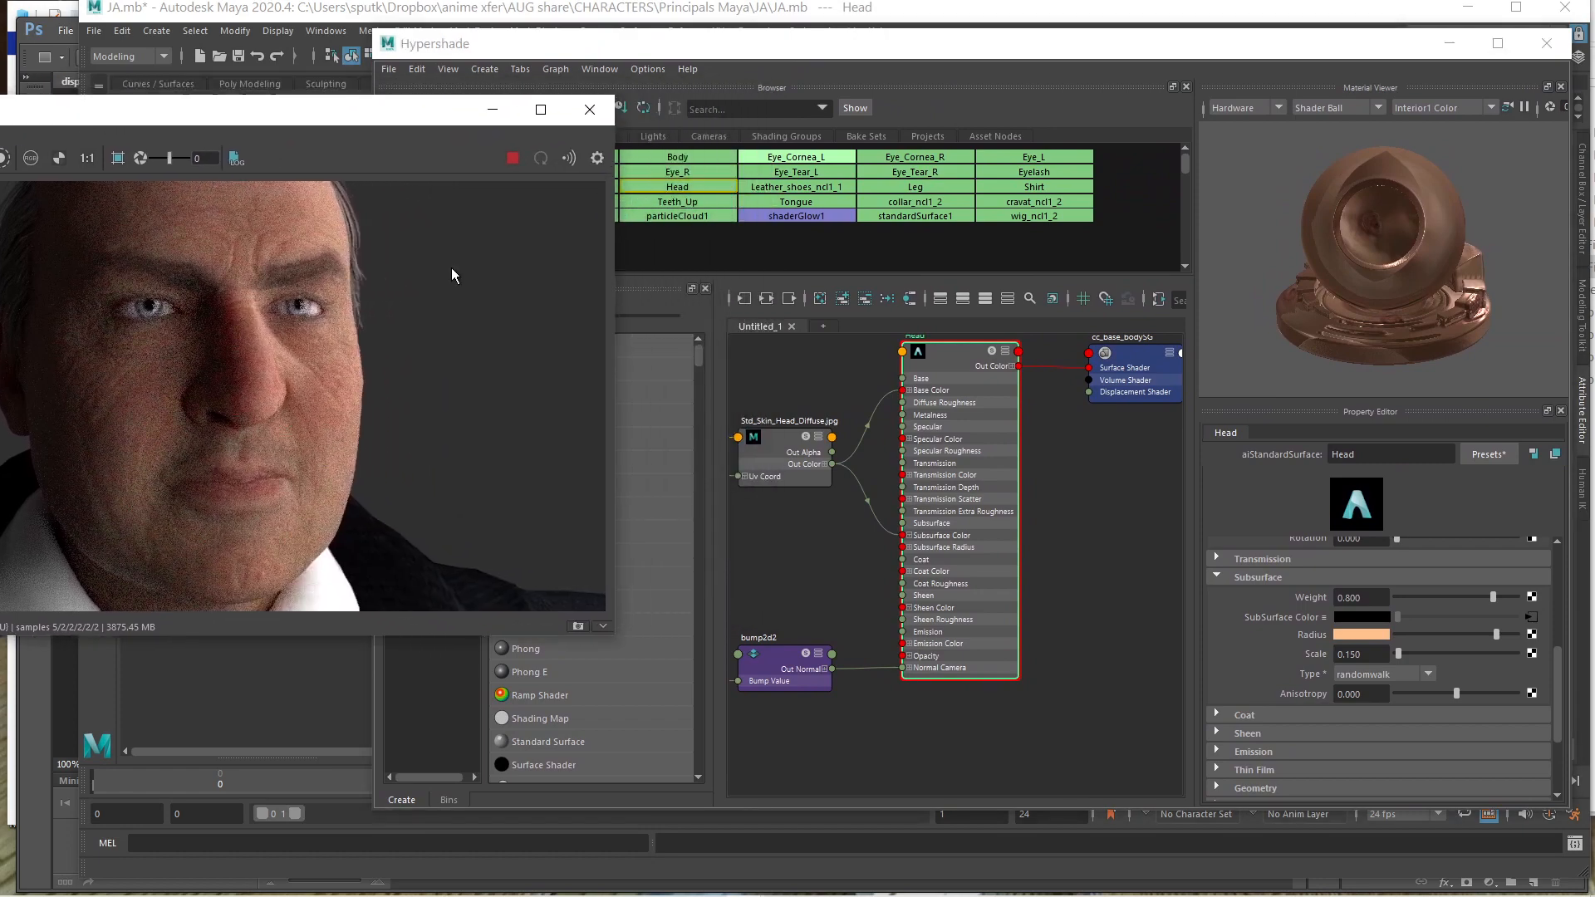
left_click_drag(1493, 602, 1413, 593)
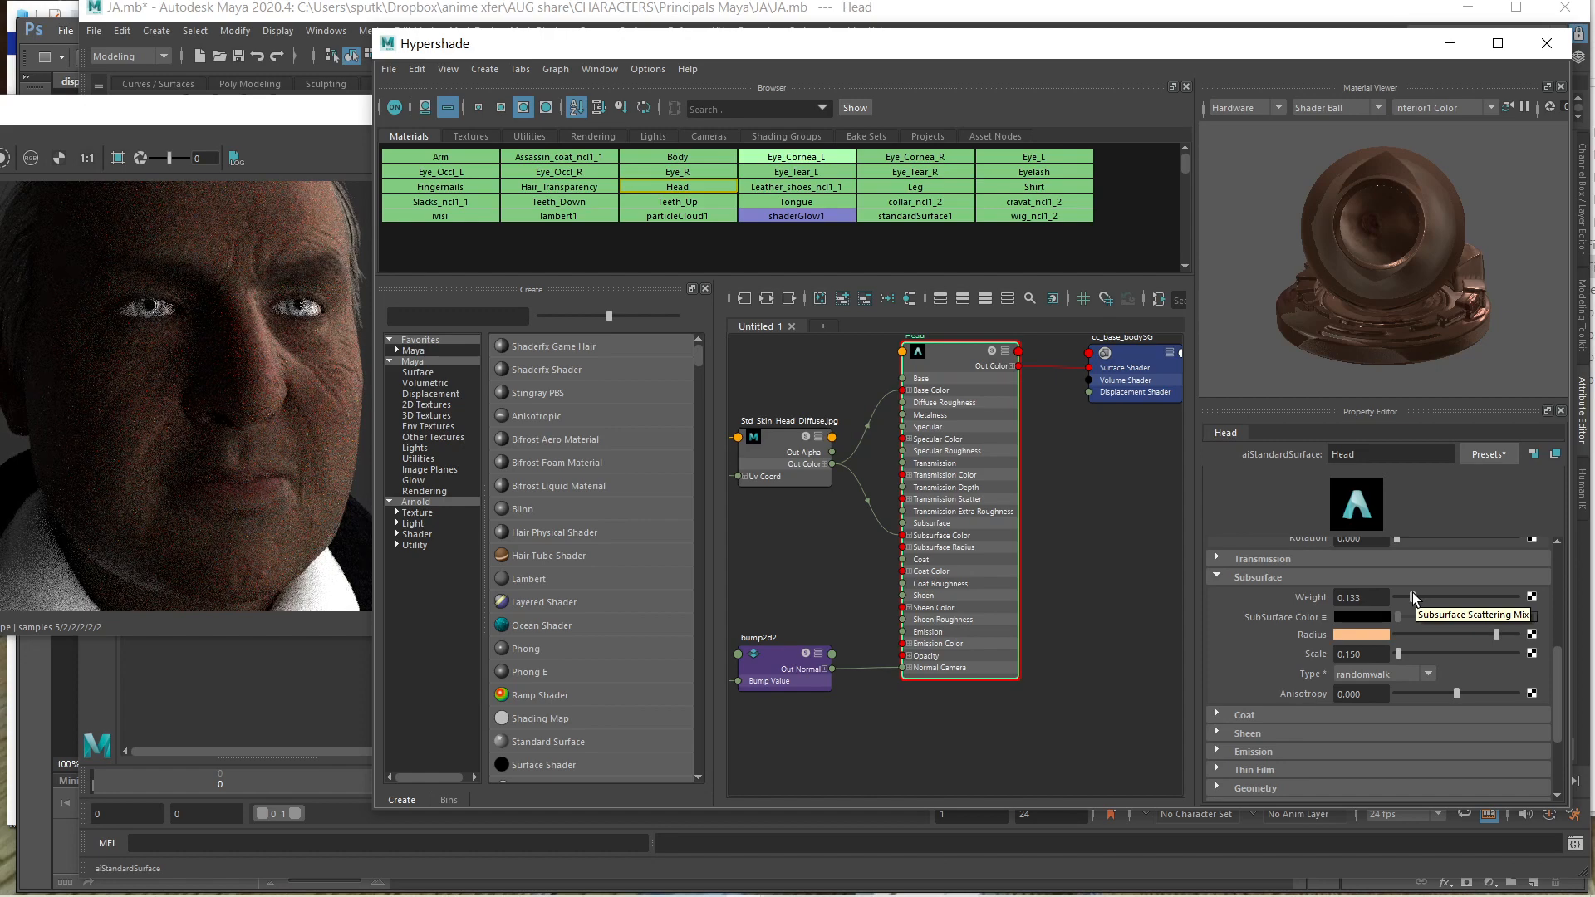
key("ctrl+z")
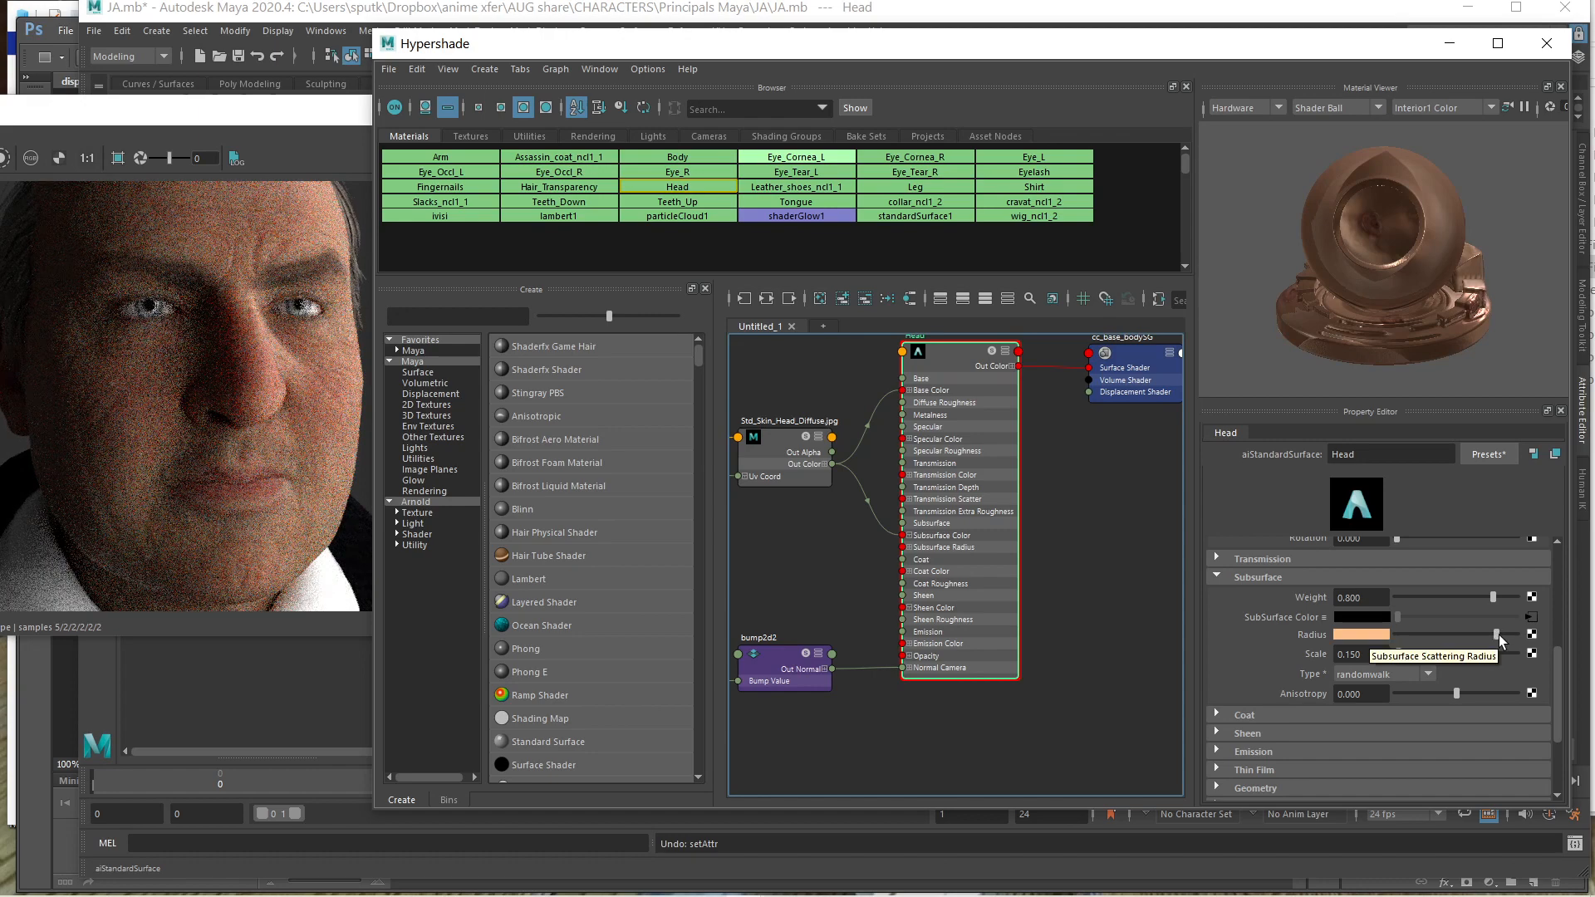
Darken the Head shader's subsurface radius colour to a deeper orange and compare the skin close up in the render view
left_click_drag(1496, 635, 1439, 639)
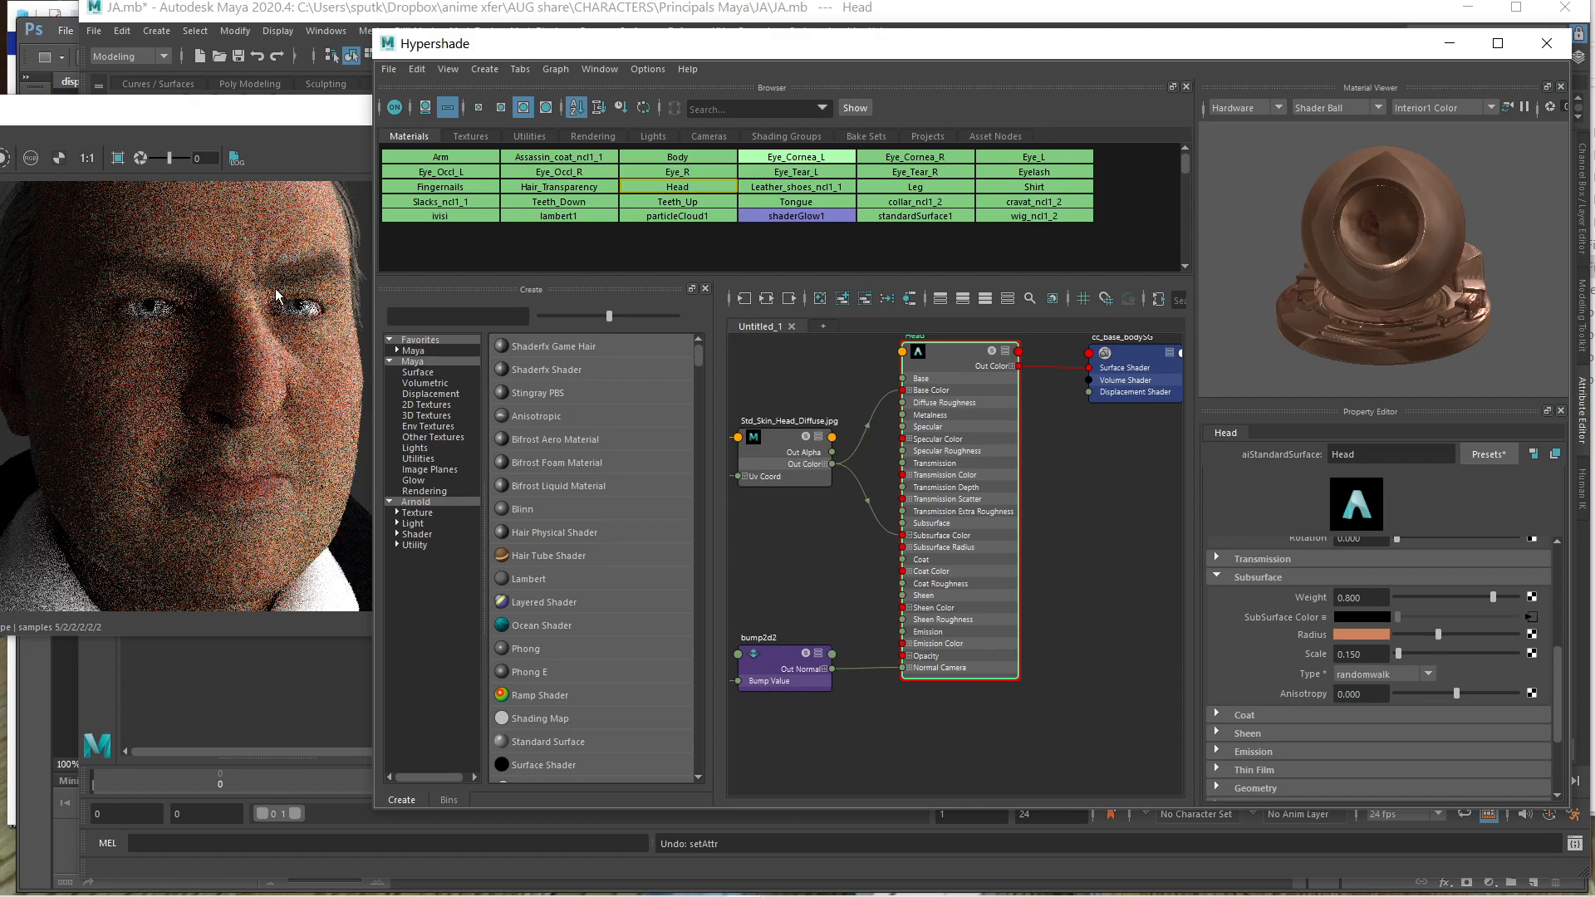
right_click_drag(266, 287, 276, 297, "alt")
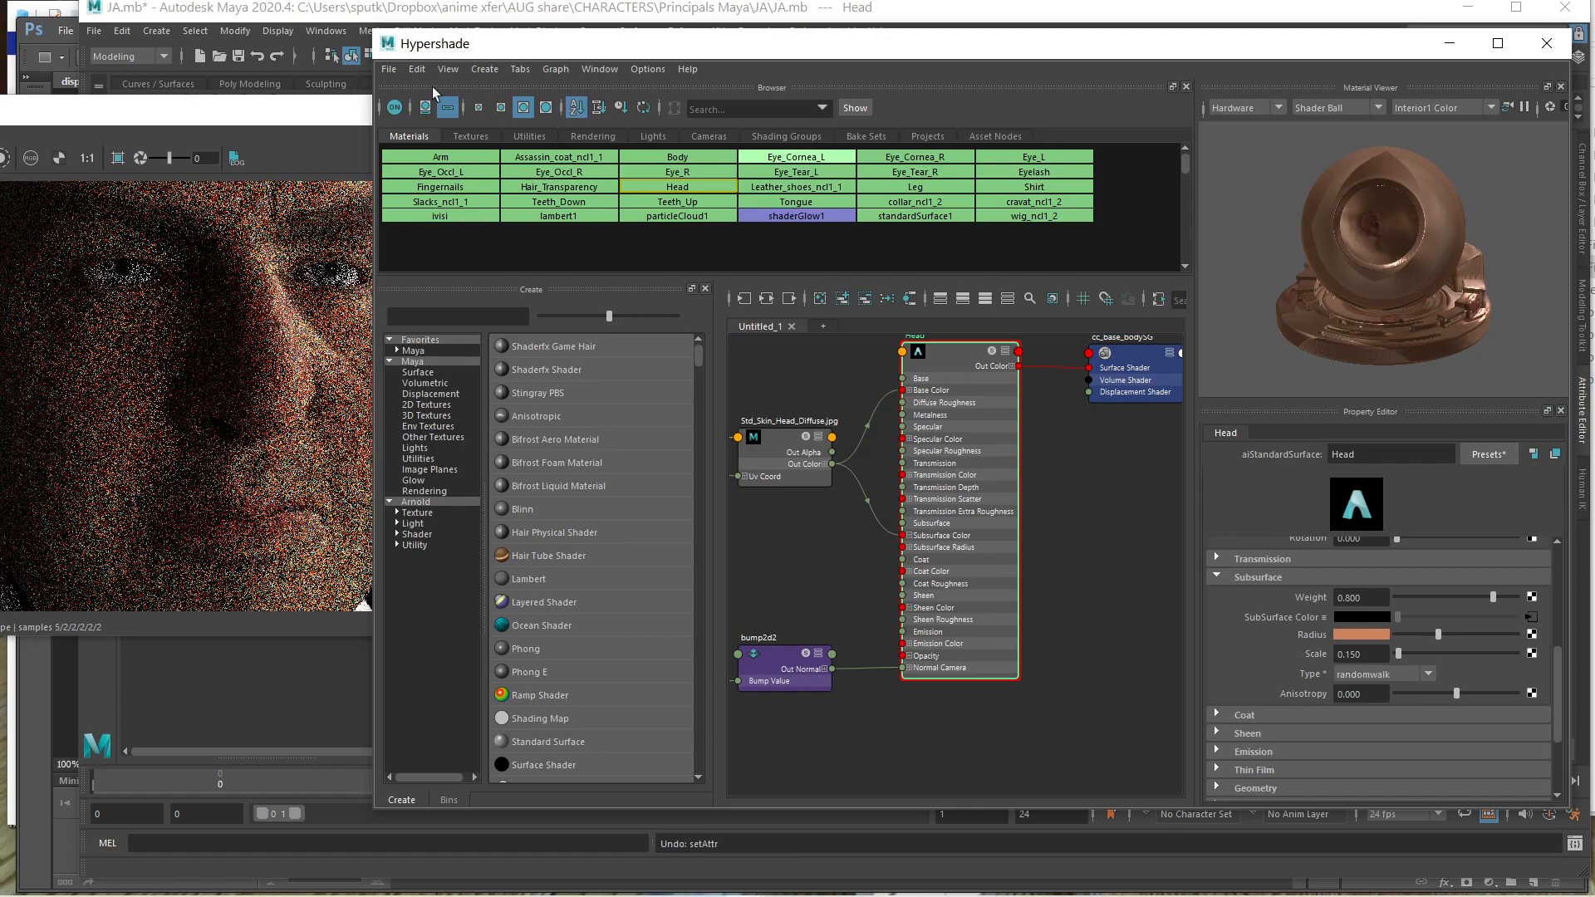
left_click_drag(490, 51, 585, 39)
left_click_drag(301, 115, 363, 183)
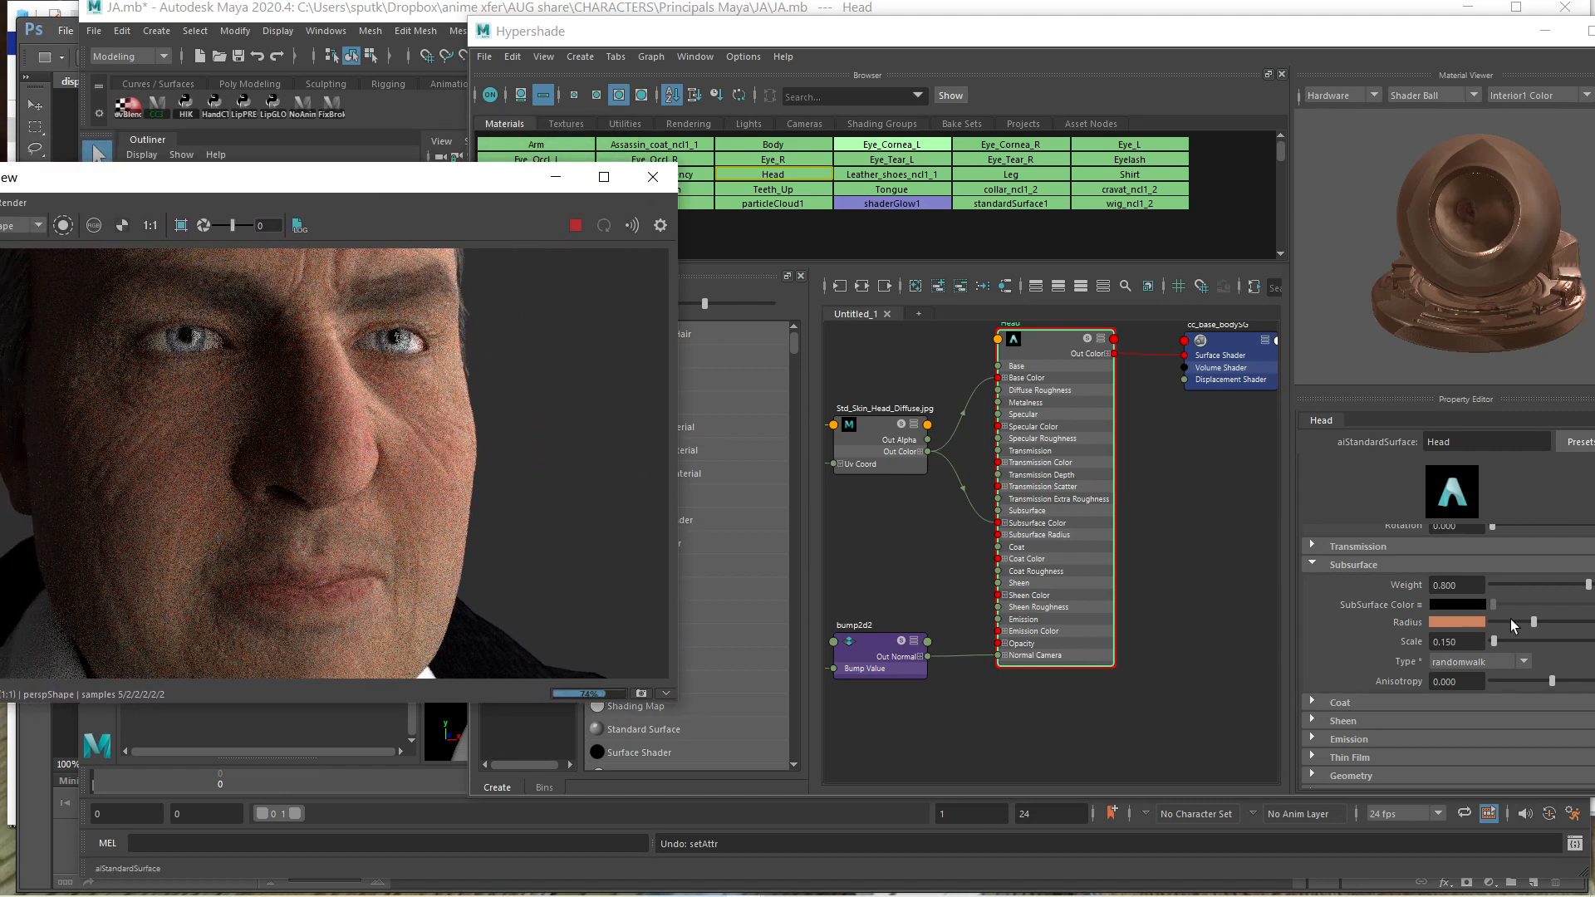
left_click_drag(1290, 42, 1184, 55)
left_click_drag(242, 192, 167, 192)
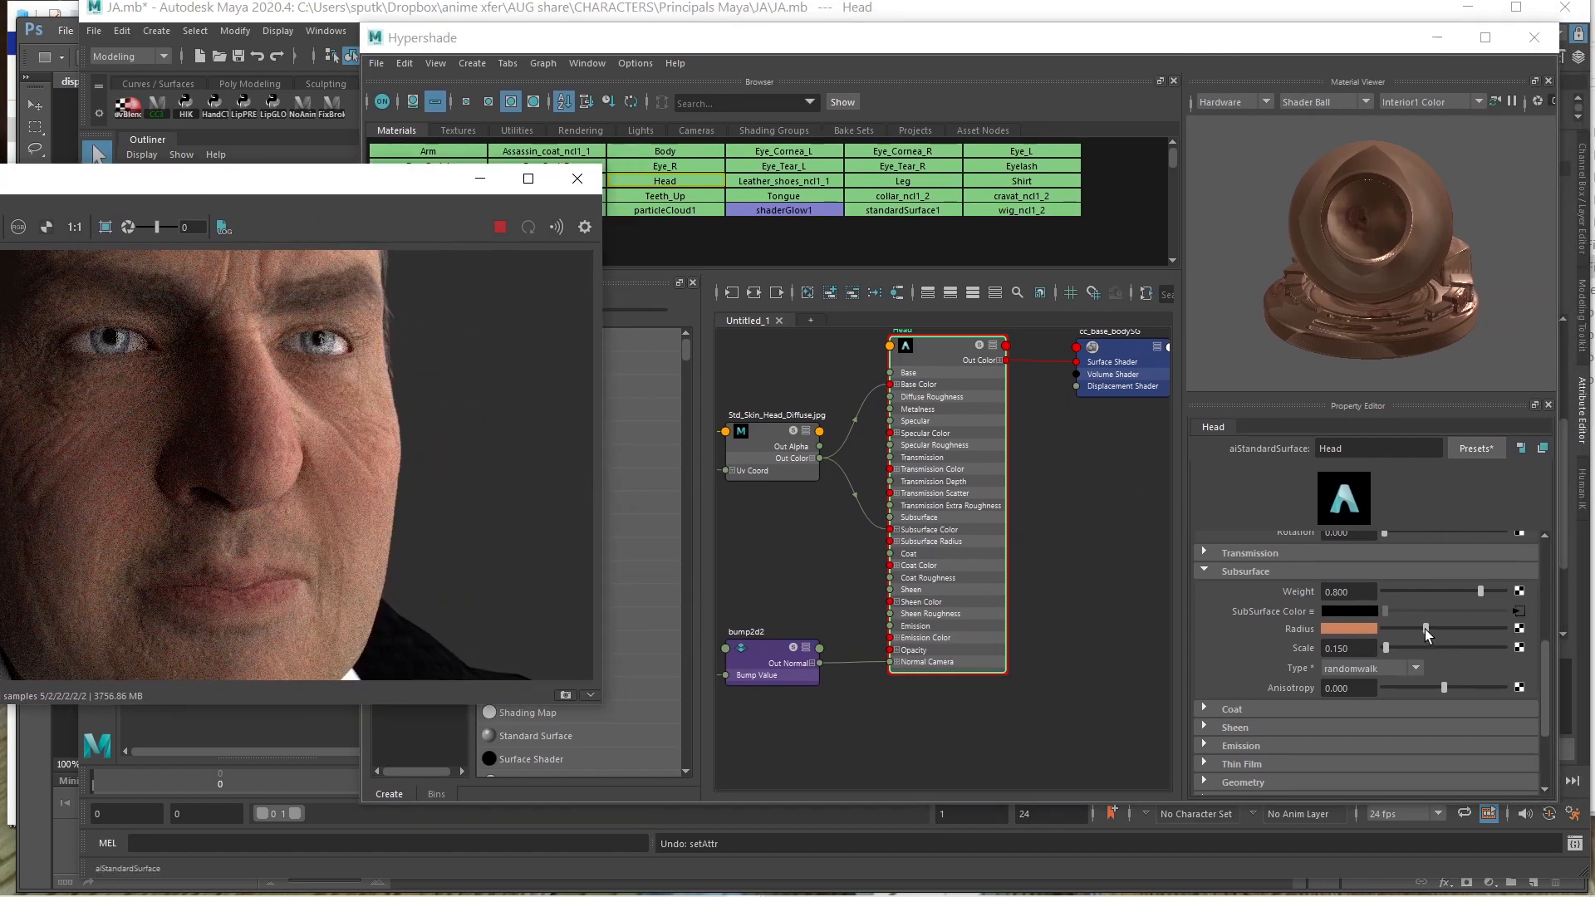
Try the brightest subsurface radius colour on the Head shader, check it in the render, and undo it
left_click_drag(1427, 634, 1520, 638)
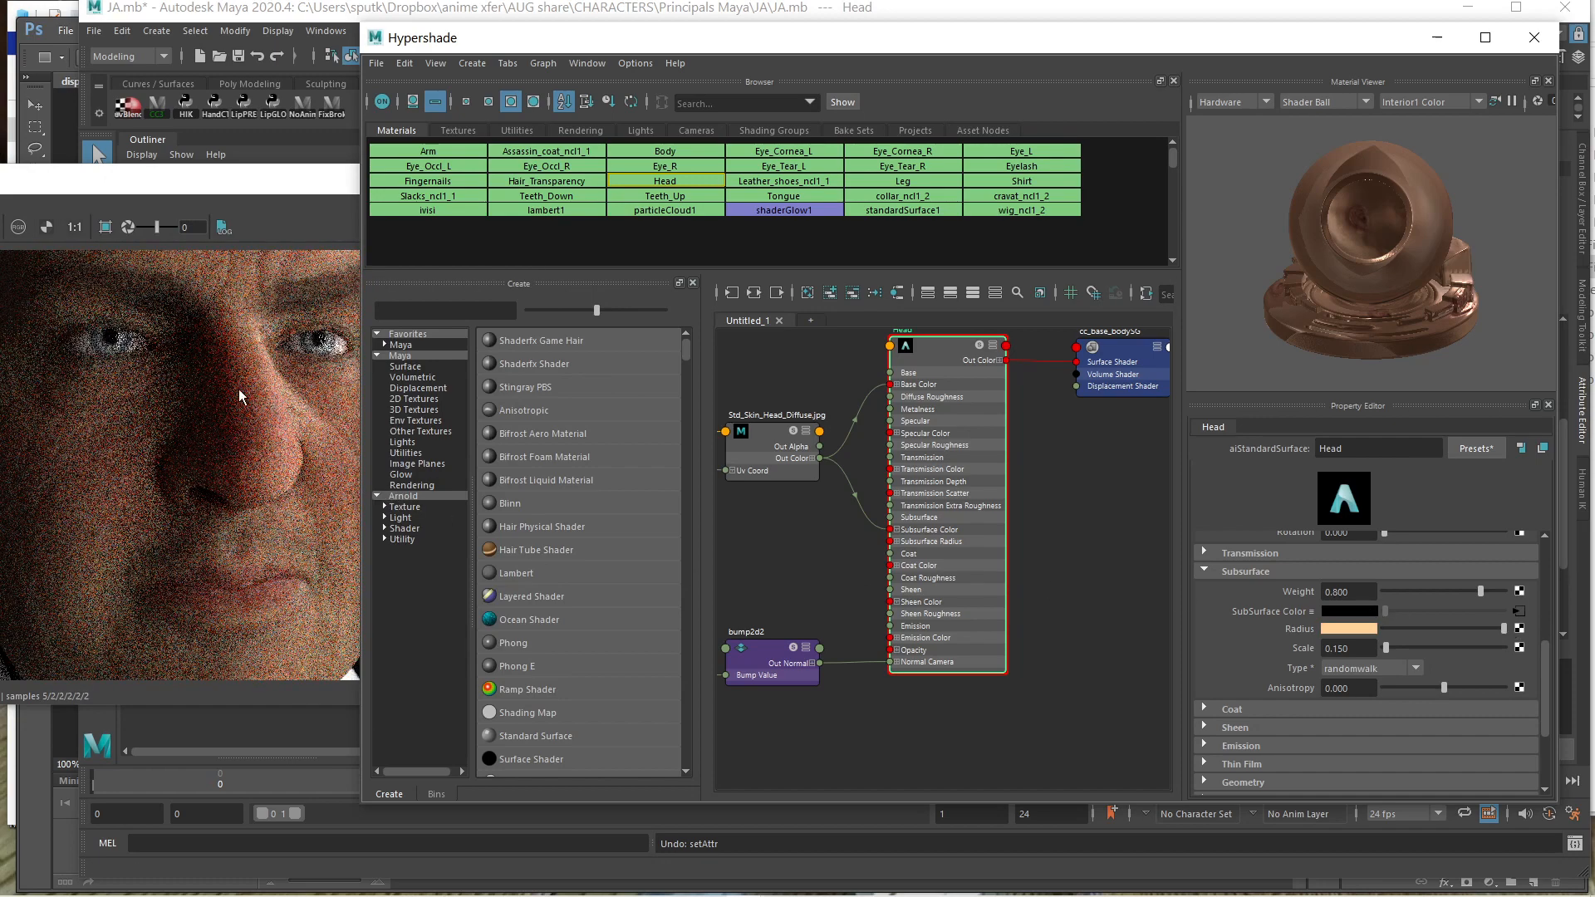
left_click_drag(224, 194, 236, 207)
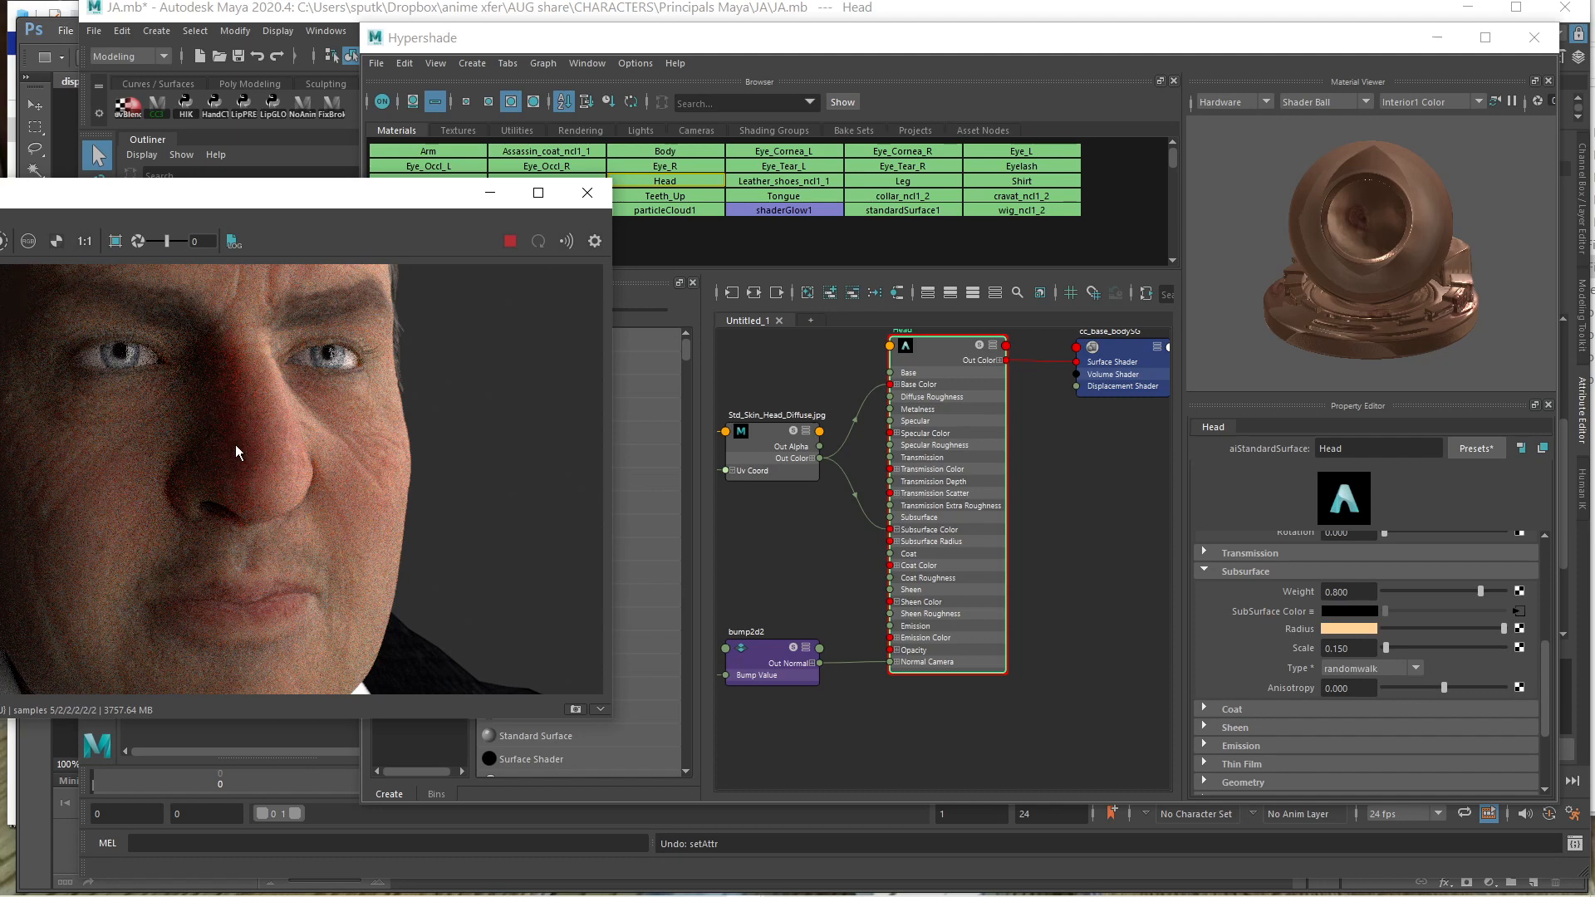
key("ctrl+z")
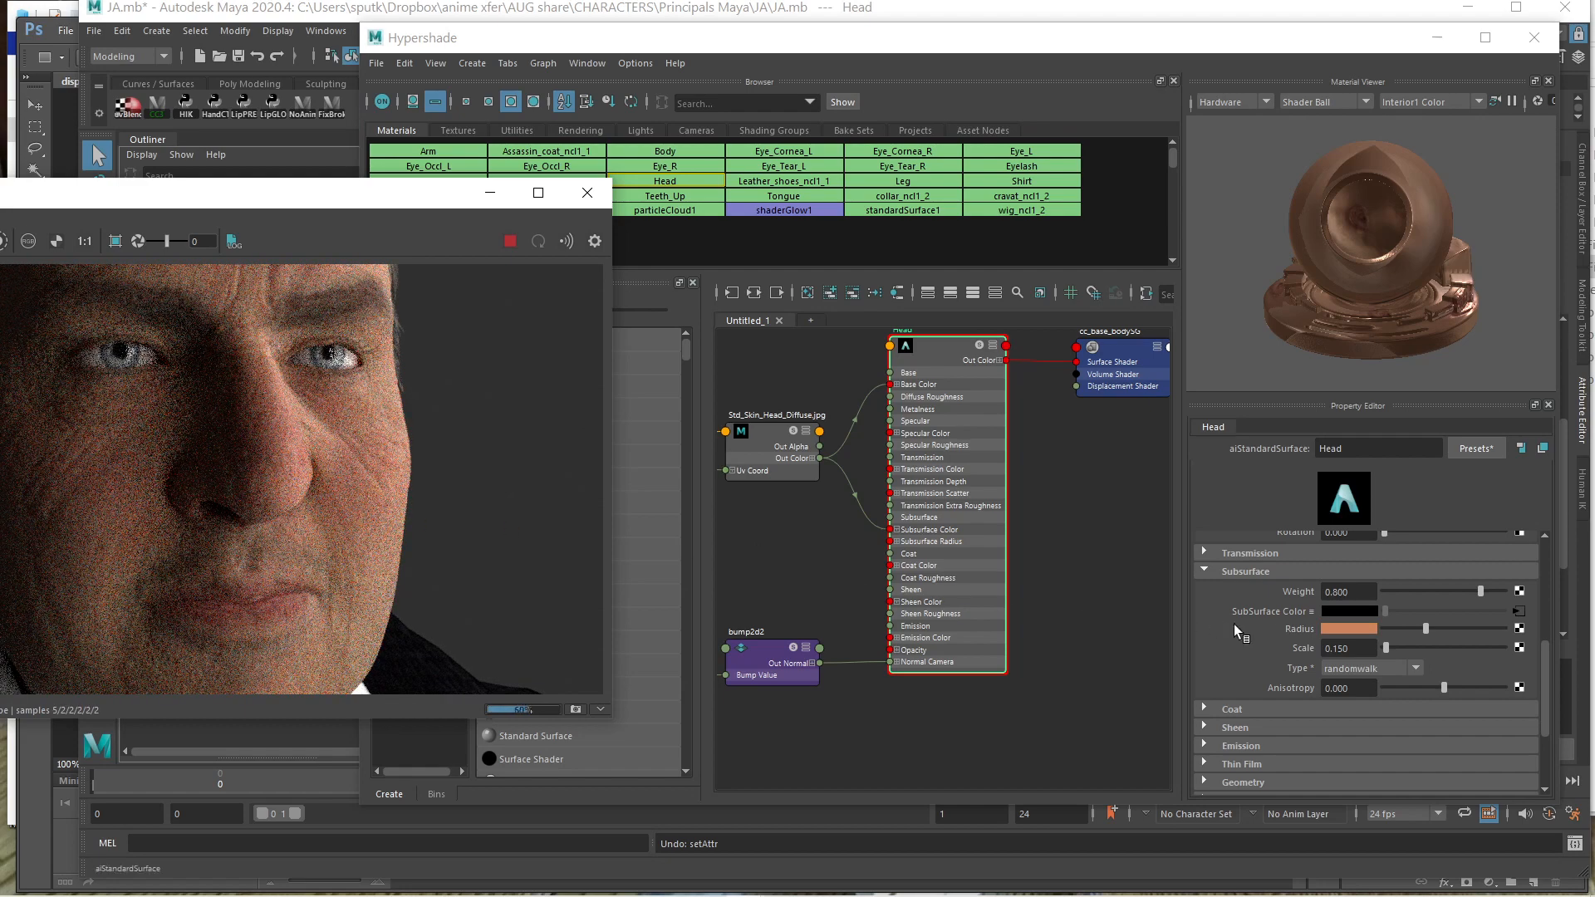
Brighten the Head shader's subsurface radius colour slightly to a medium orange and bring the render view forward to check it
left_click_drag(1426, 637, 1449, 629)
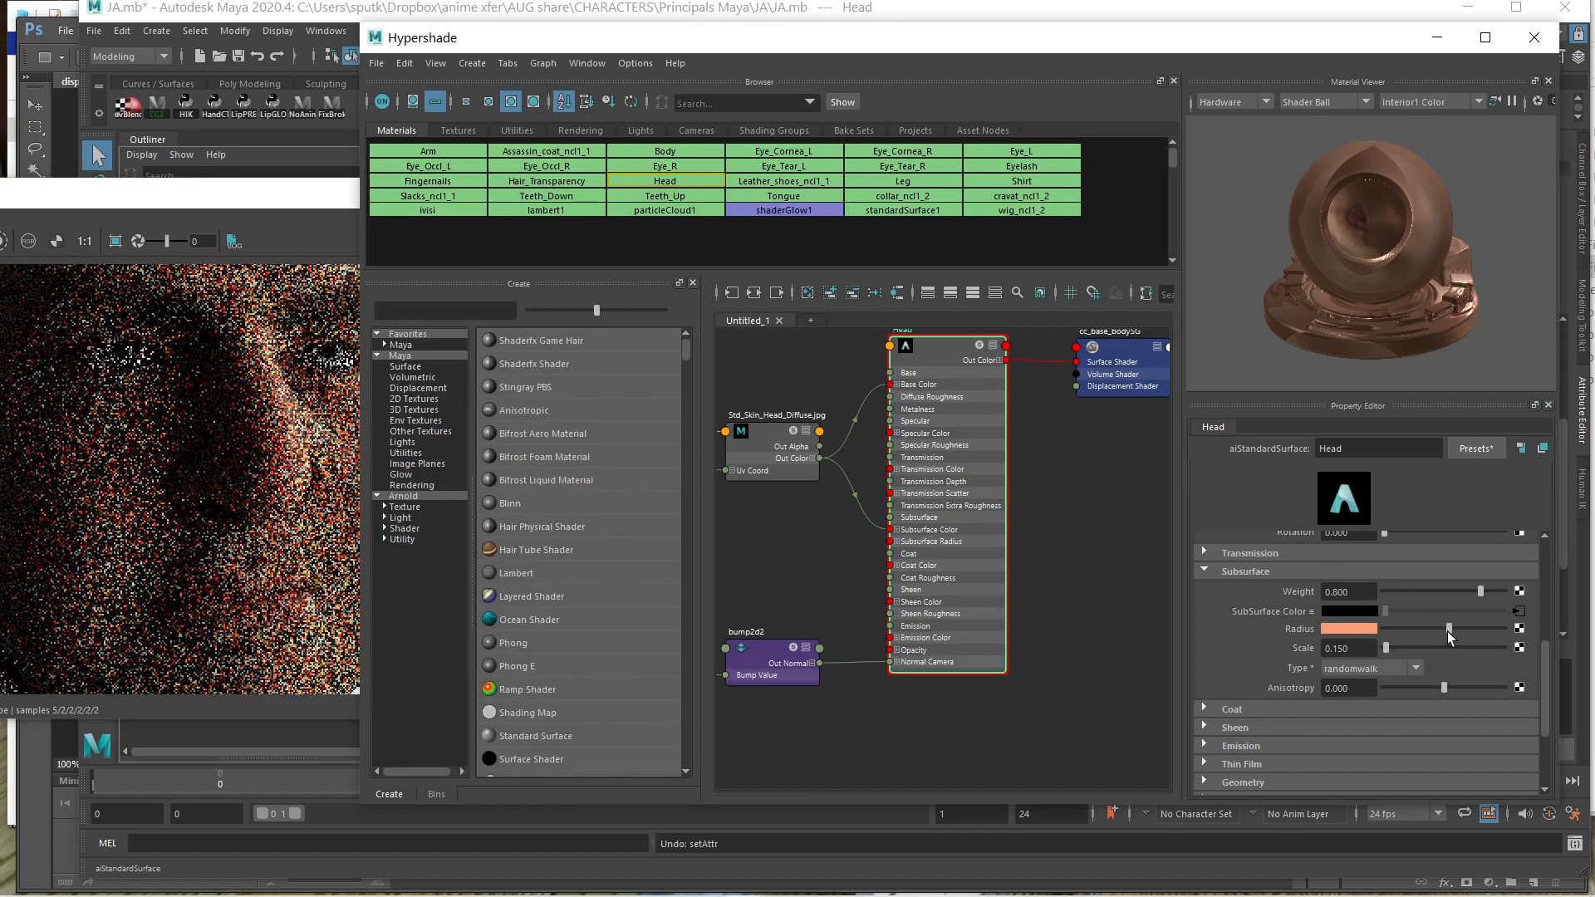
left_click(260, 201)
left_click_drag(260, 202, 324, 185)
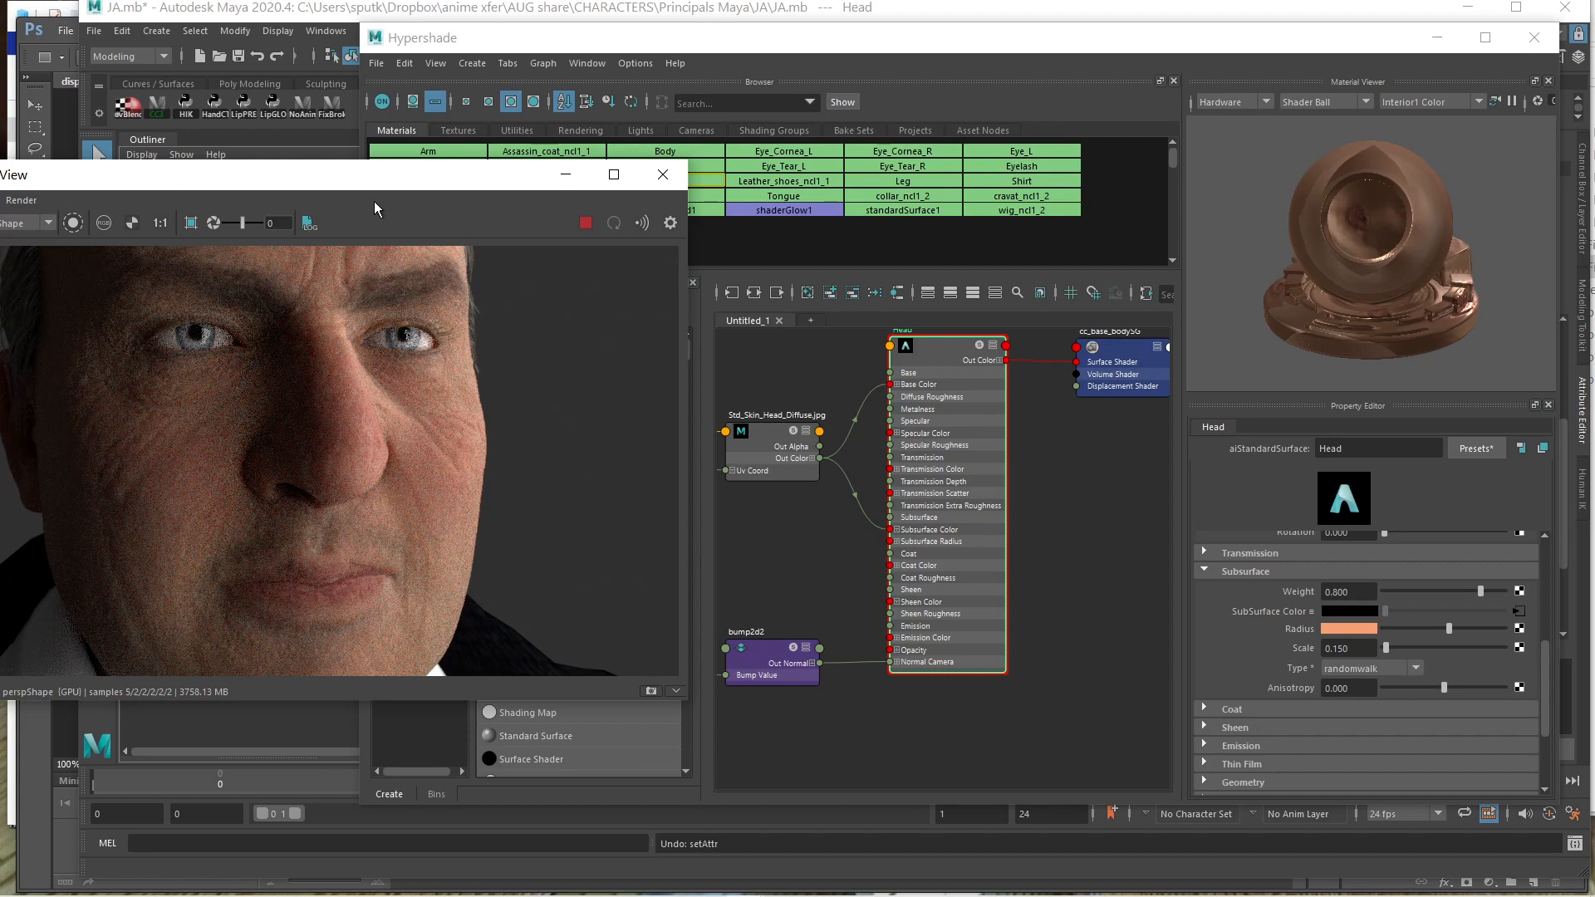
Open the CC3 Character Setup window, enlarge it to reveal all its options, and minimize the Hypershade
left_click_drag(480, 37, 454, 180)
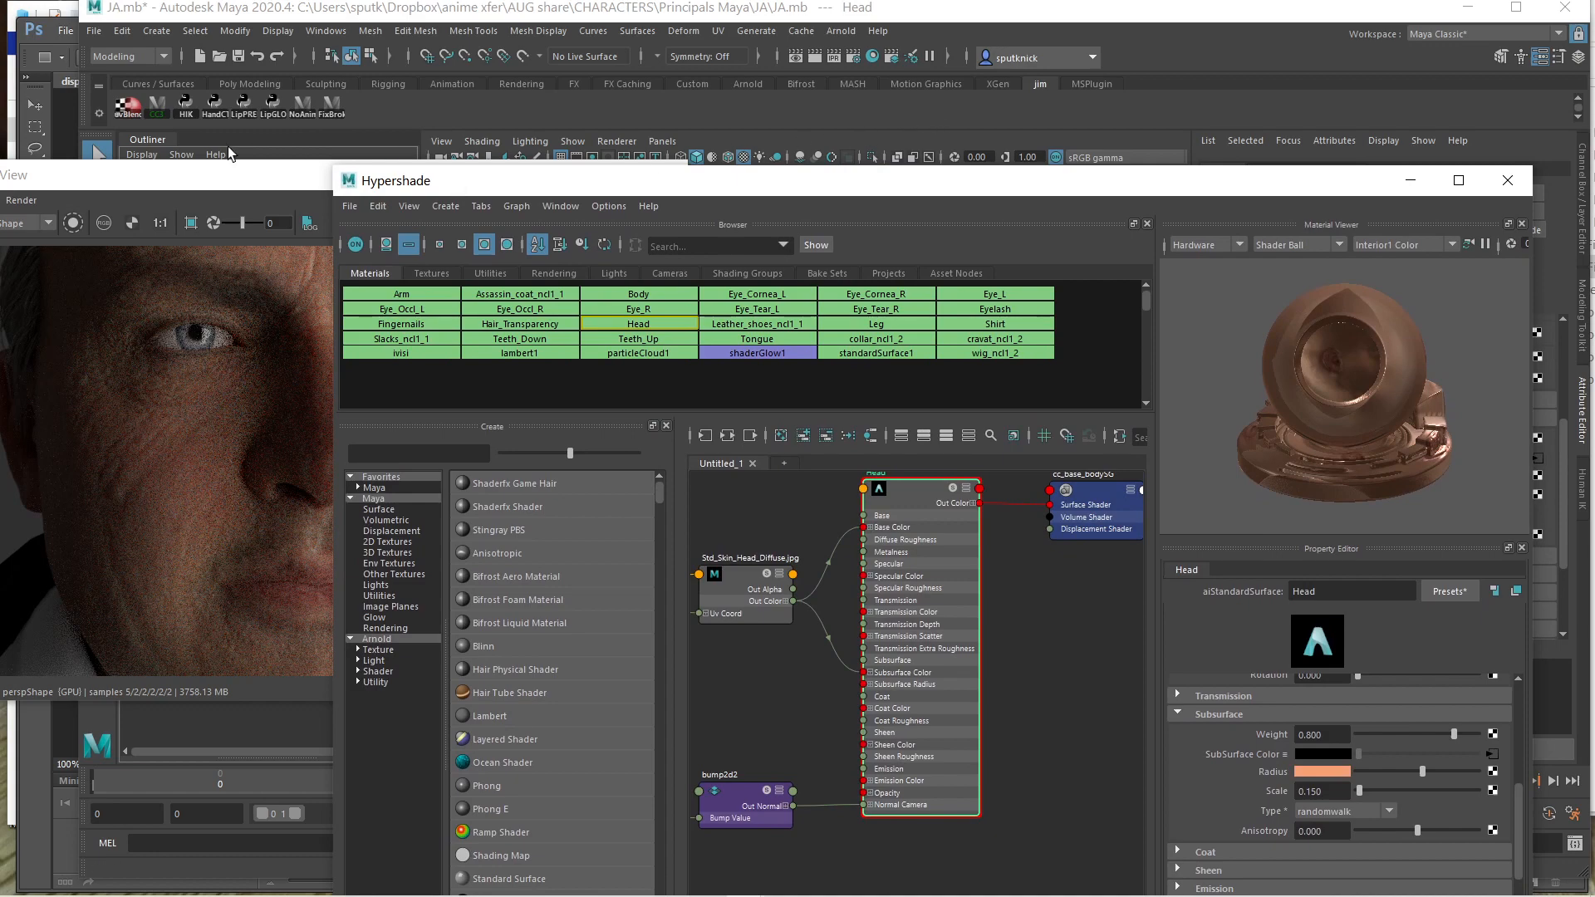
left_click(151, 104)
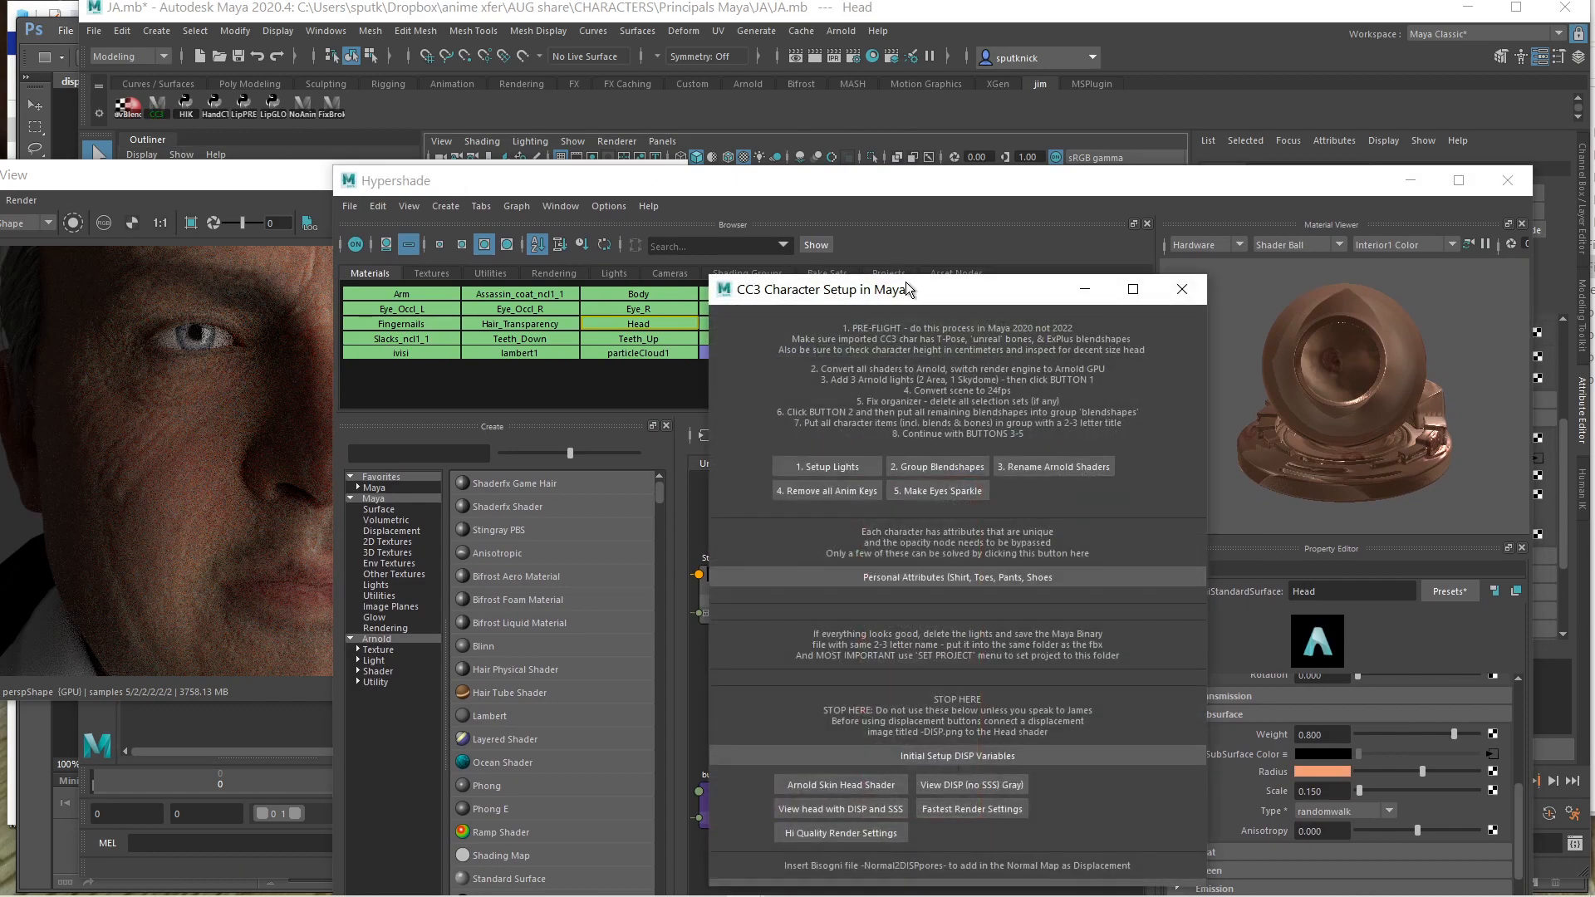
left_click_drag(938, 301, 1169, 61)
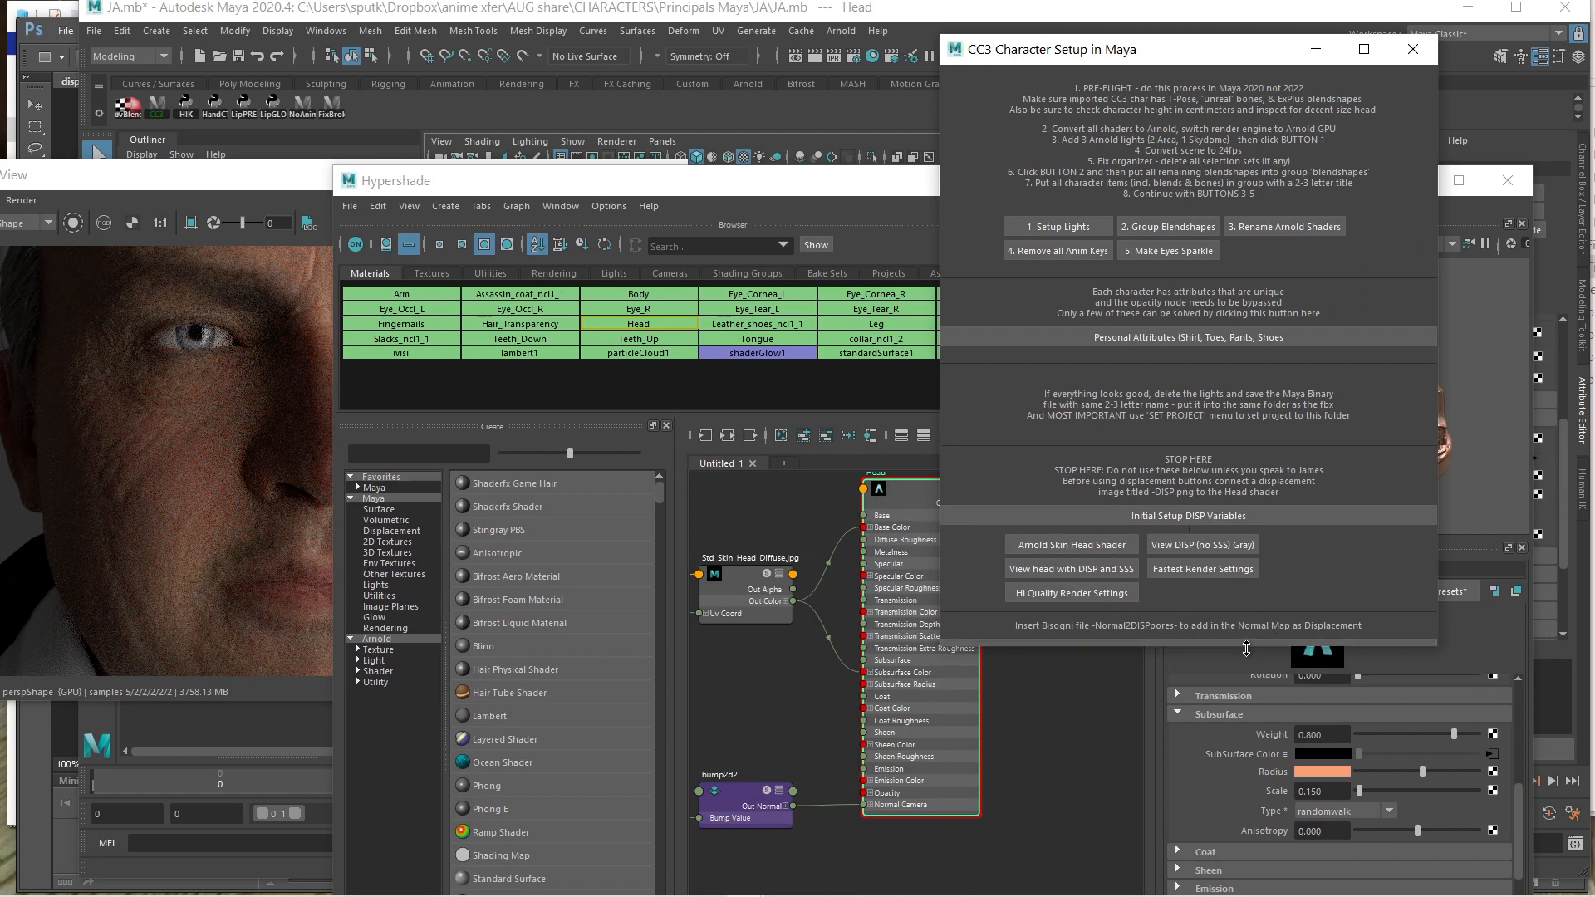
left_click_drag(1244, 652, 1226, 729)
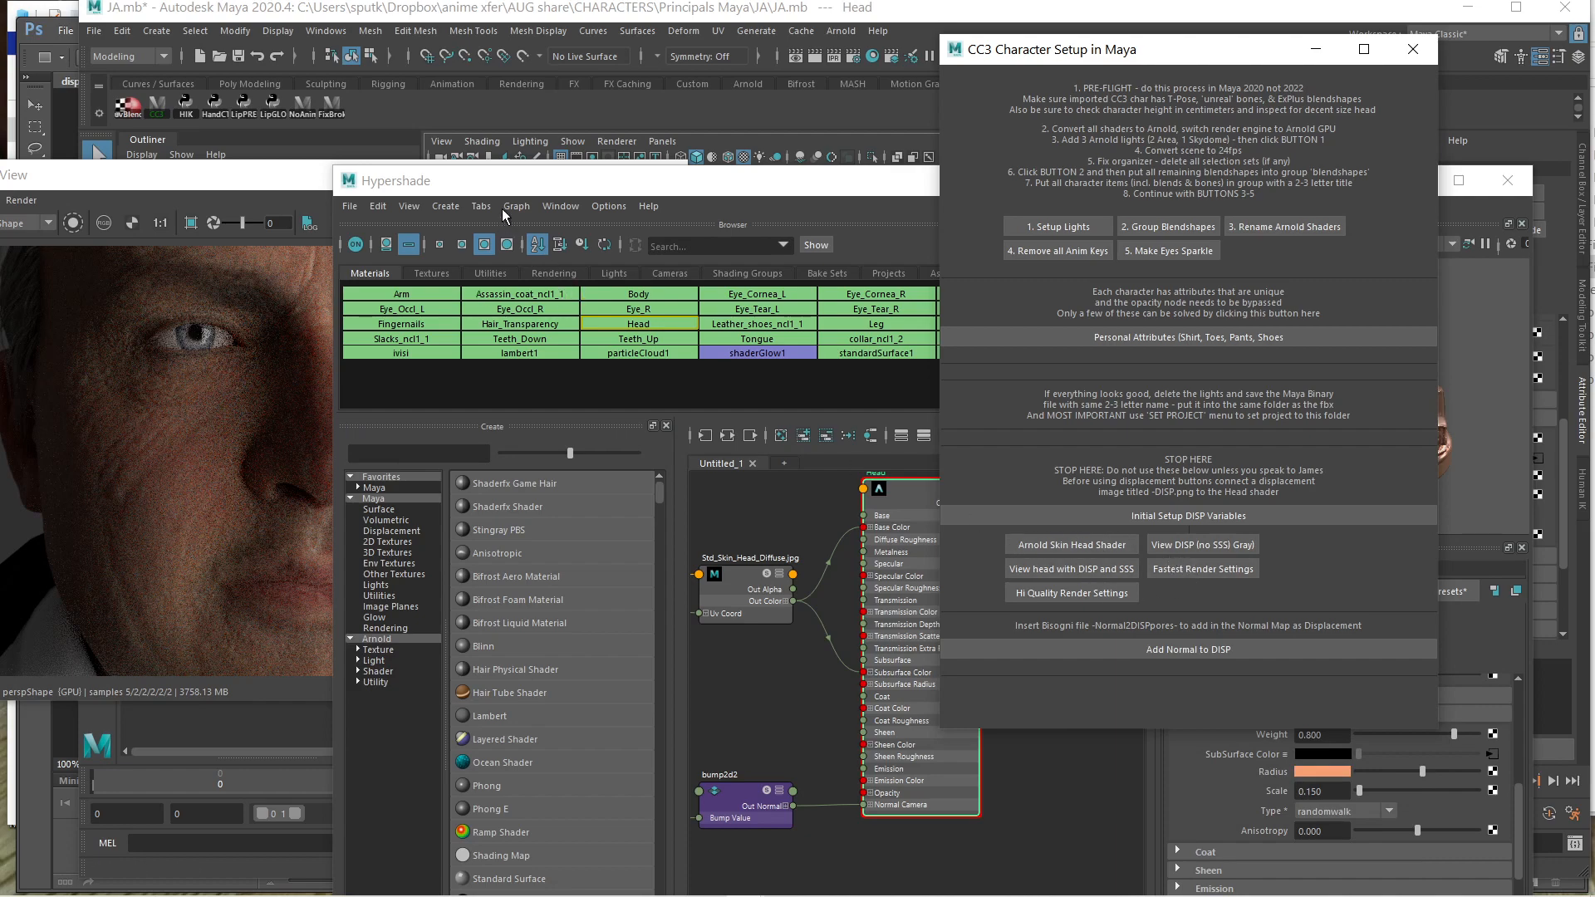
left_click_drag(499, 180, 401, 116)
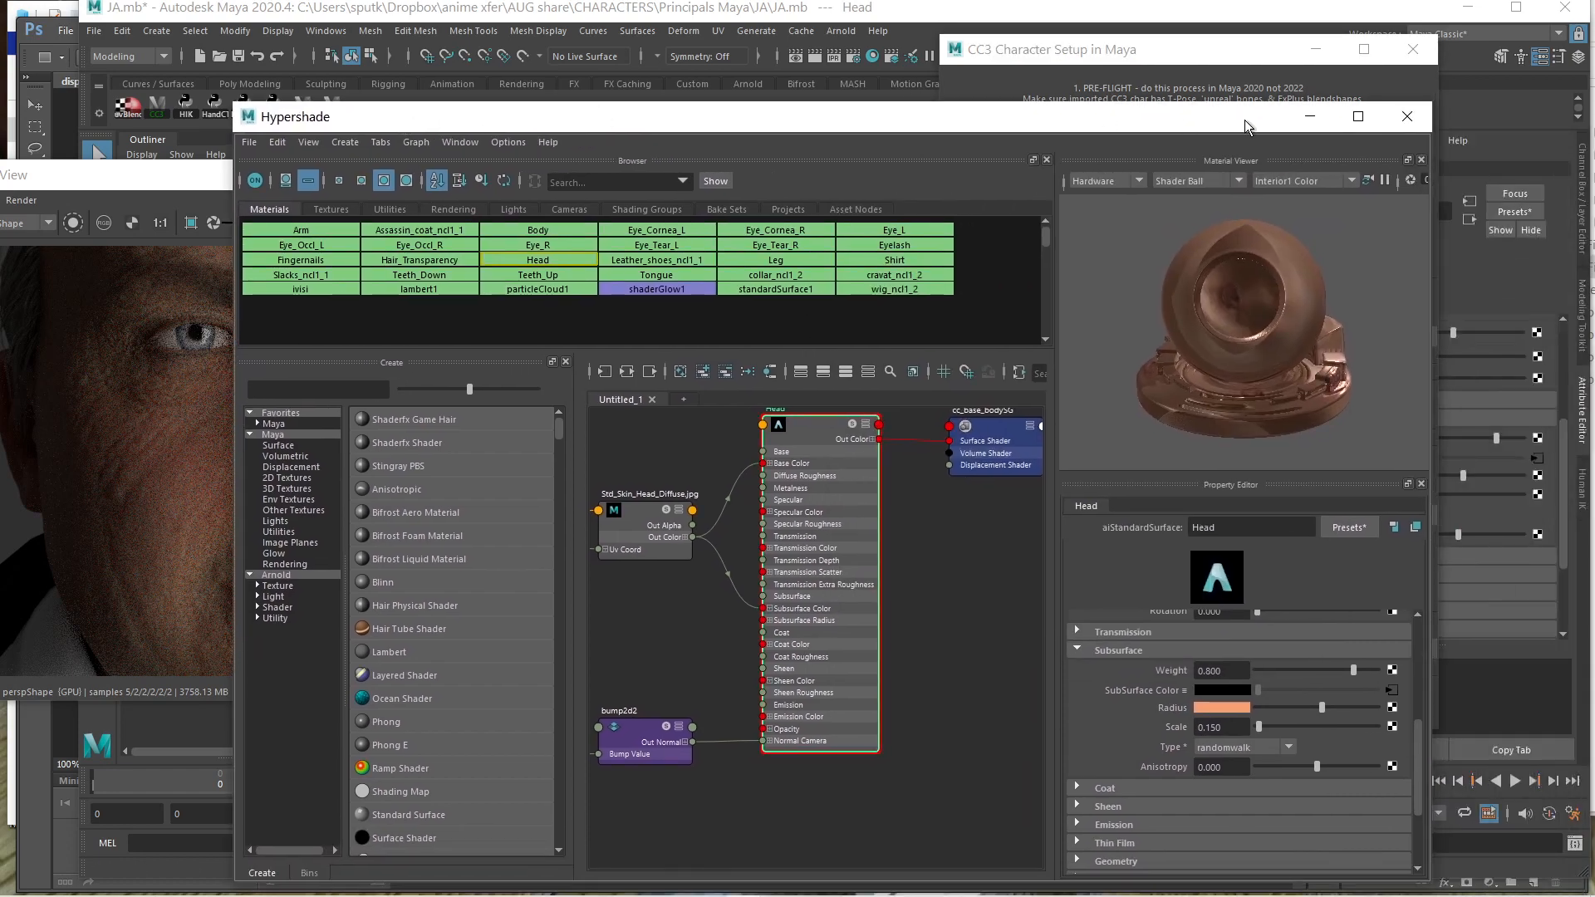
left_click(1309, 115)
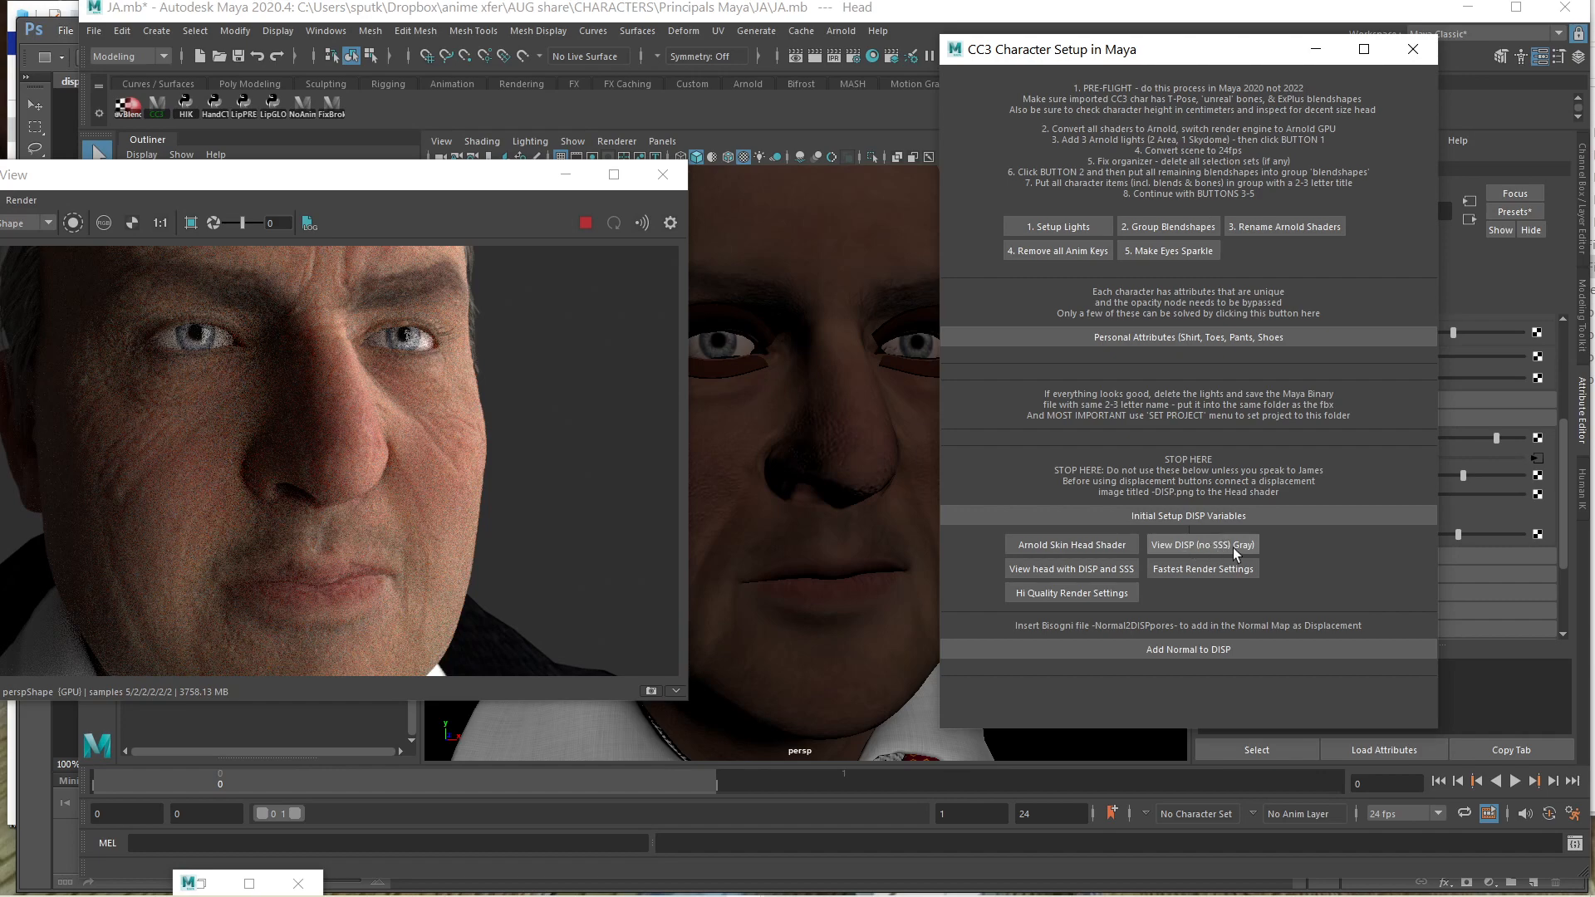
Switch the head through the gray displacement without SSS, displacement with SSS, and fastest render presets
left_click(1232, 550)
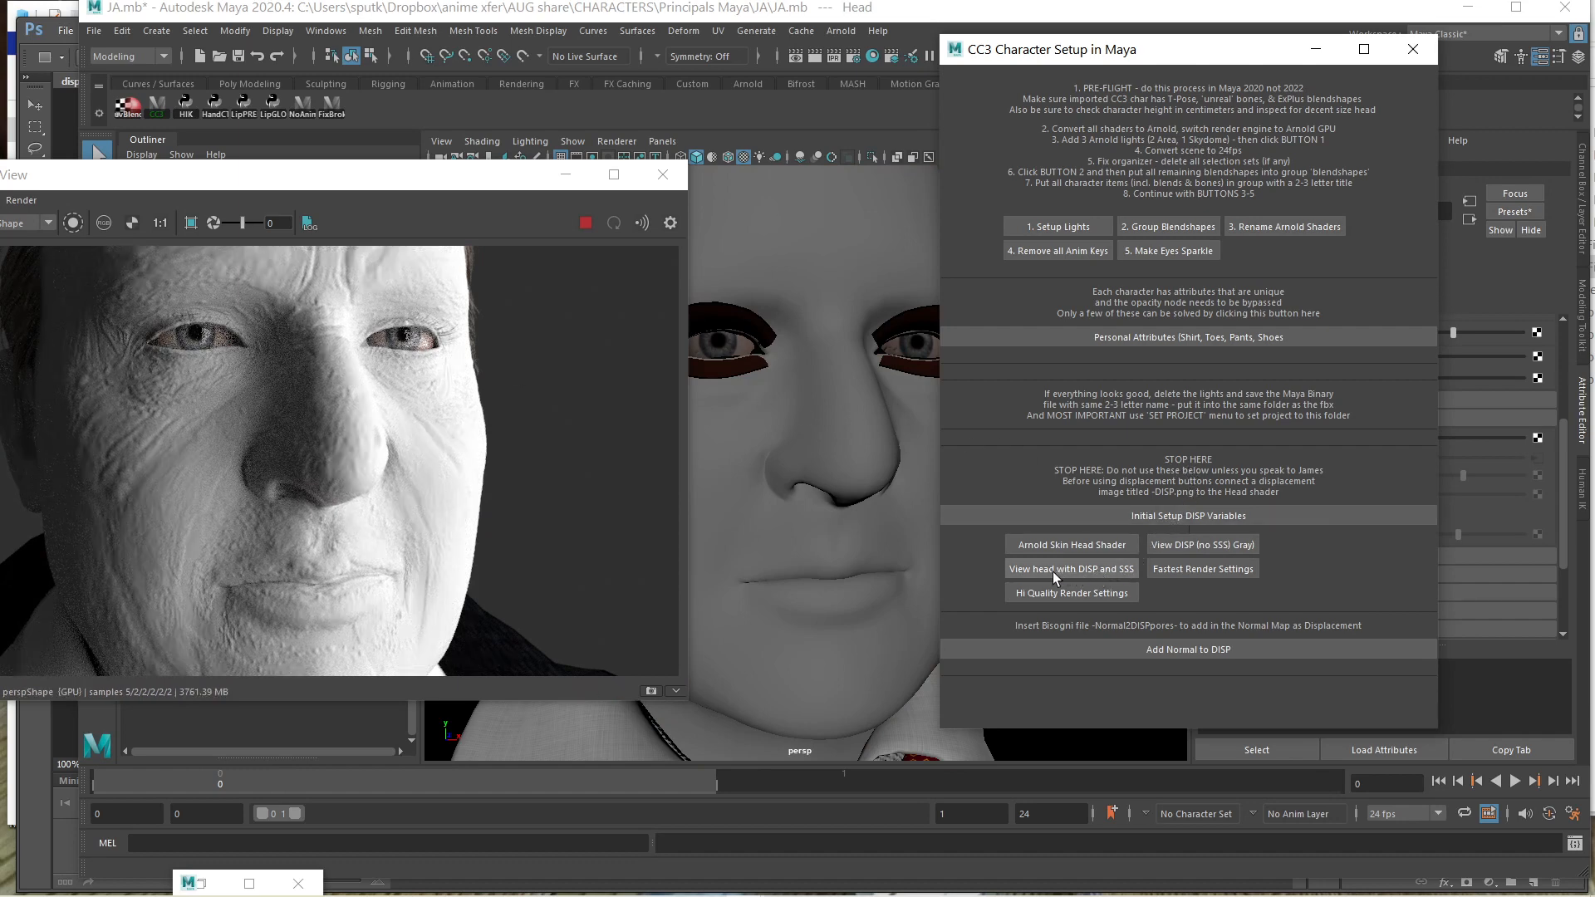
left_click(1083, 573)
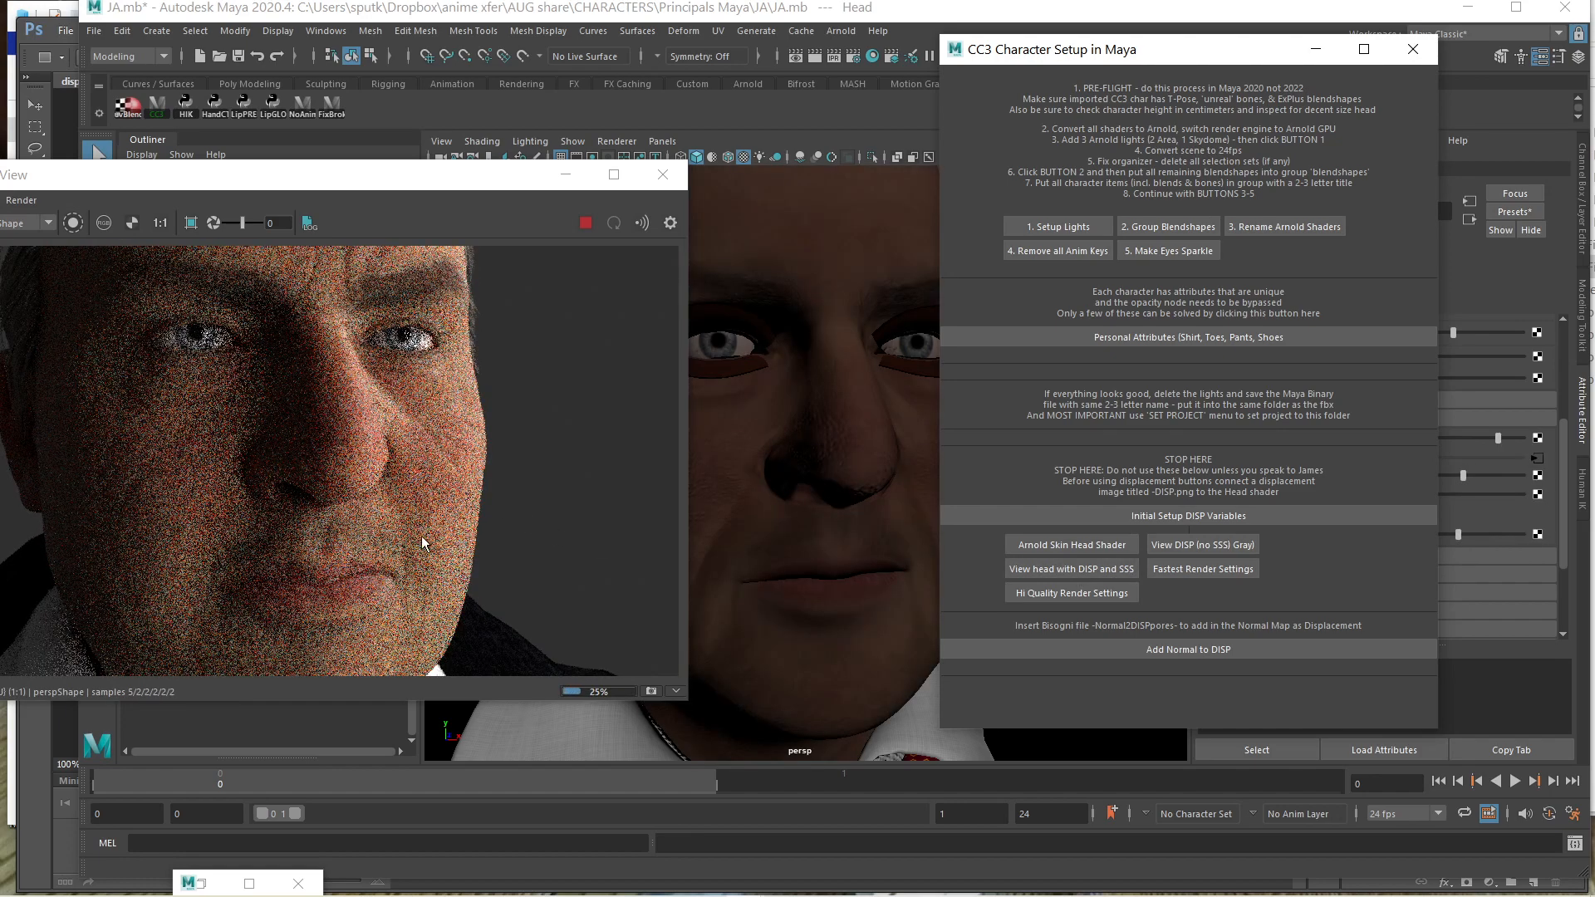
left_click(1180, 569)
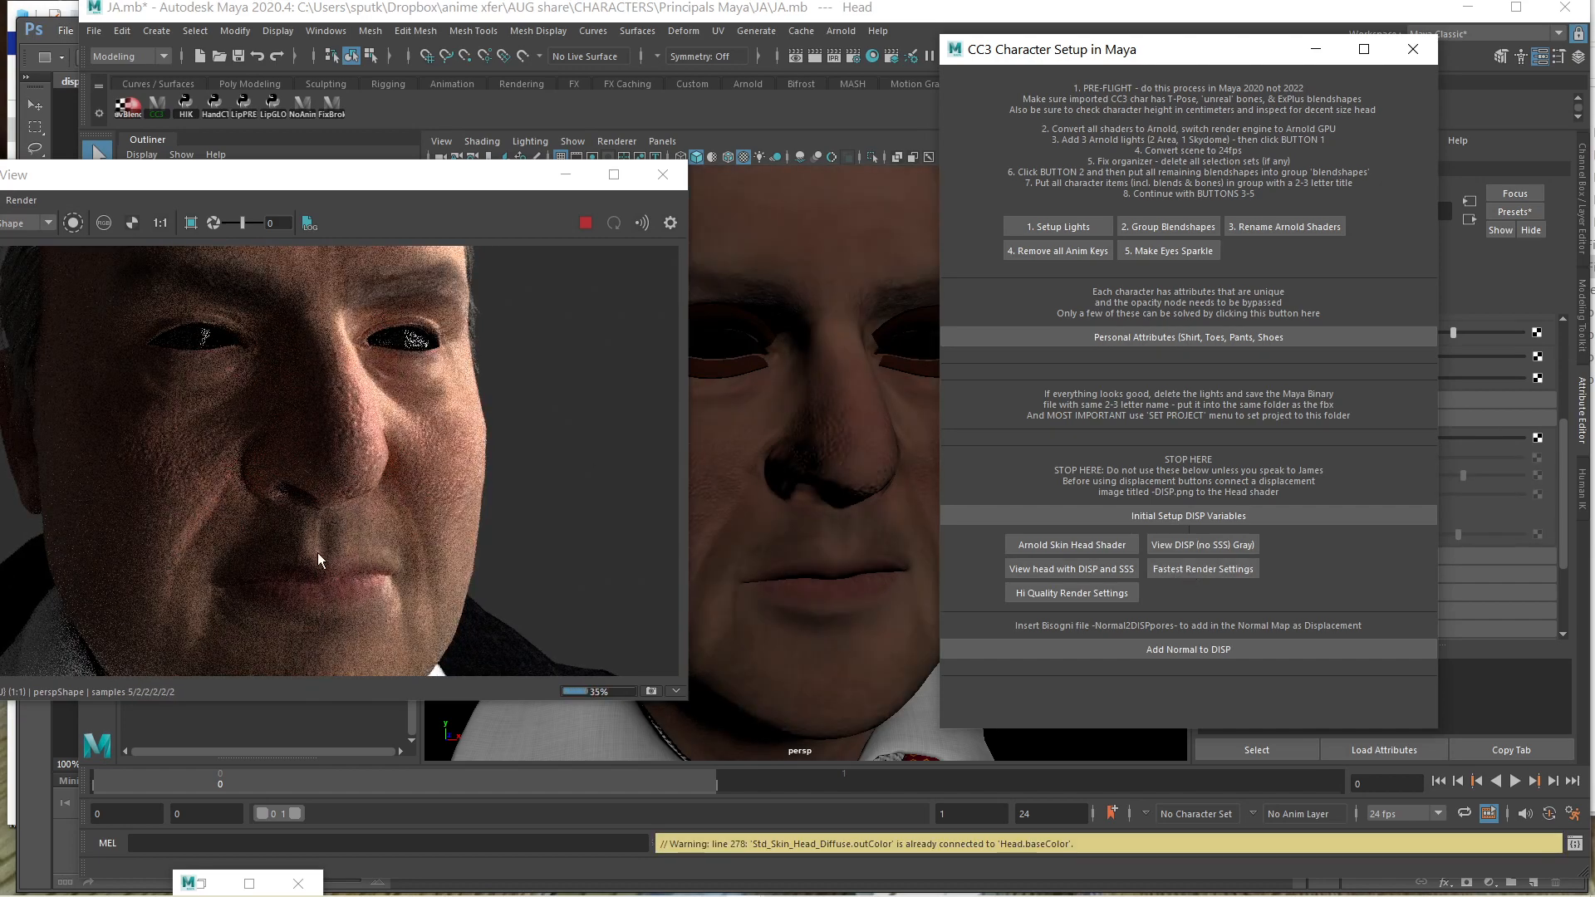
Apply the high-quality render settings, displacement with SSS and Arnold skin head shader presets, and minimize the CC3 Character Setup window
left_click(1070, 596)
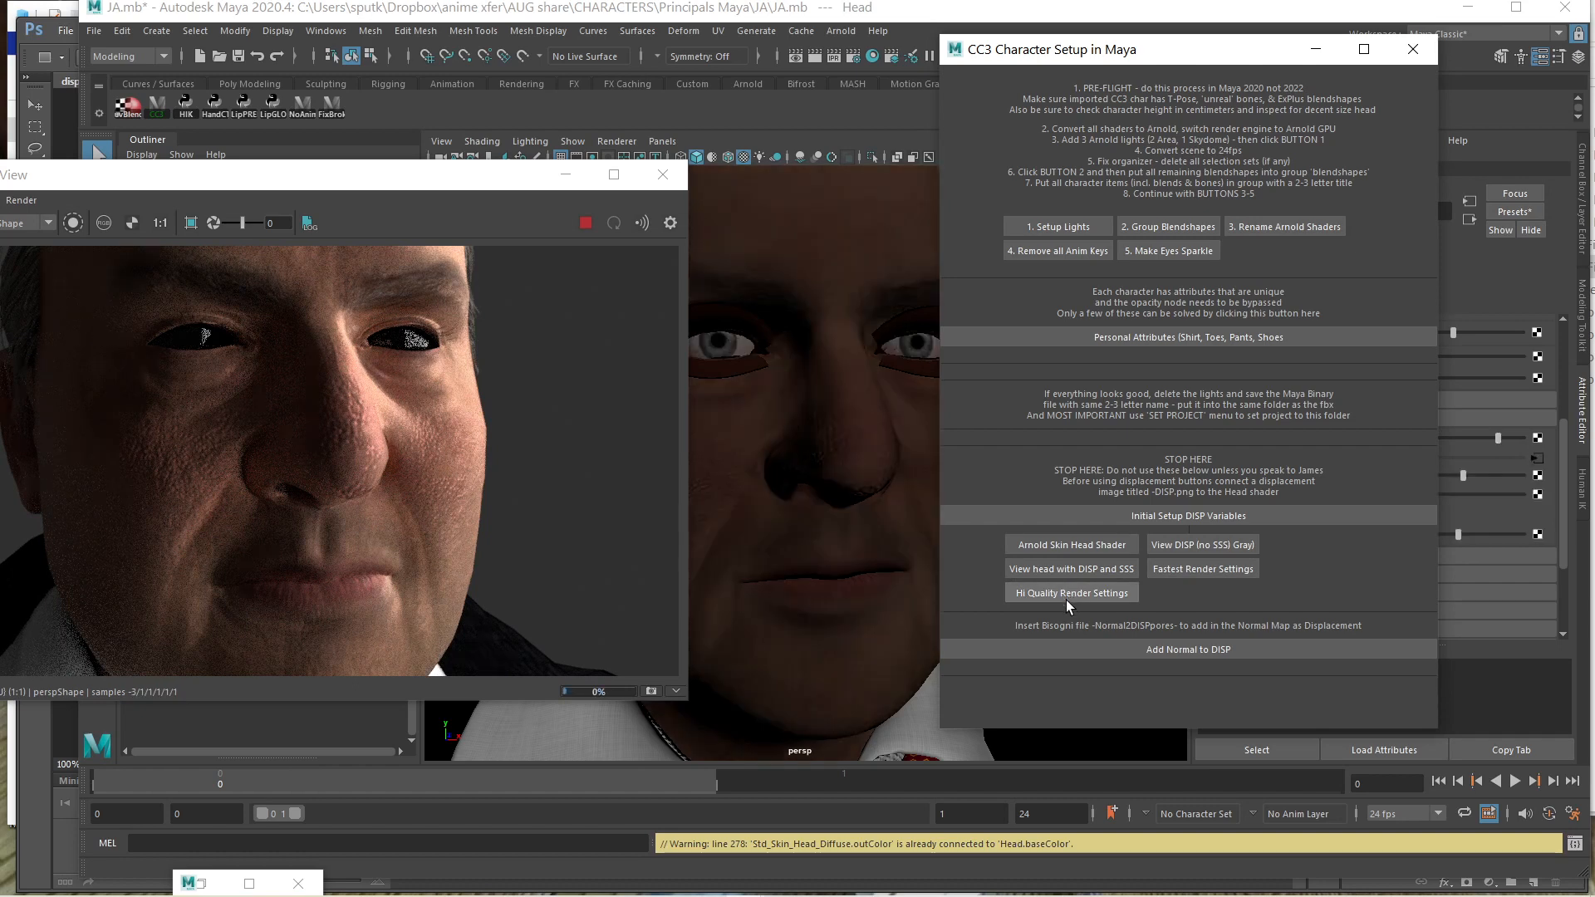
left_click(1080, 571)
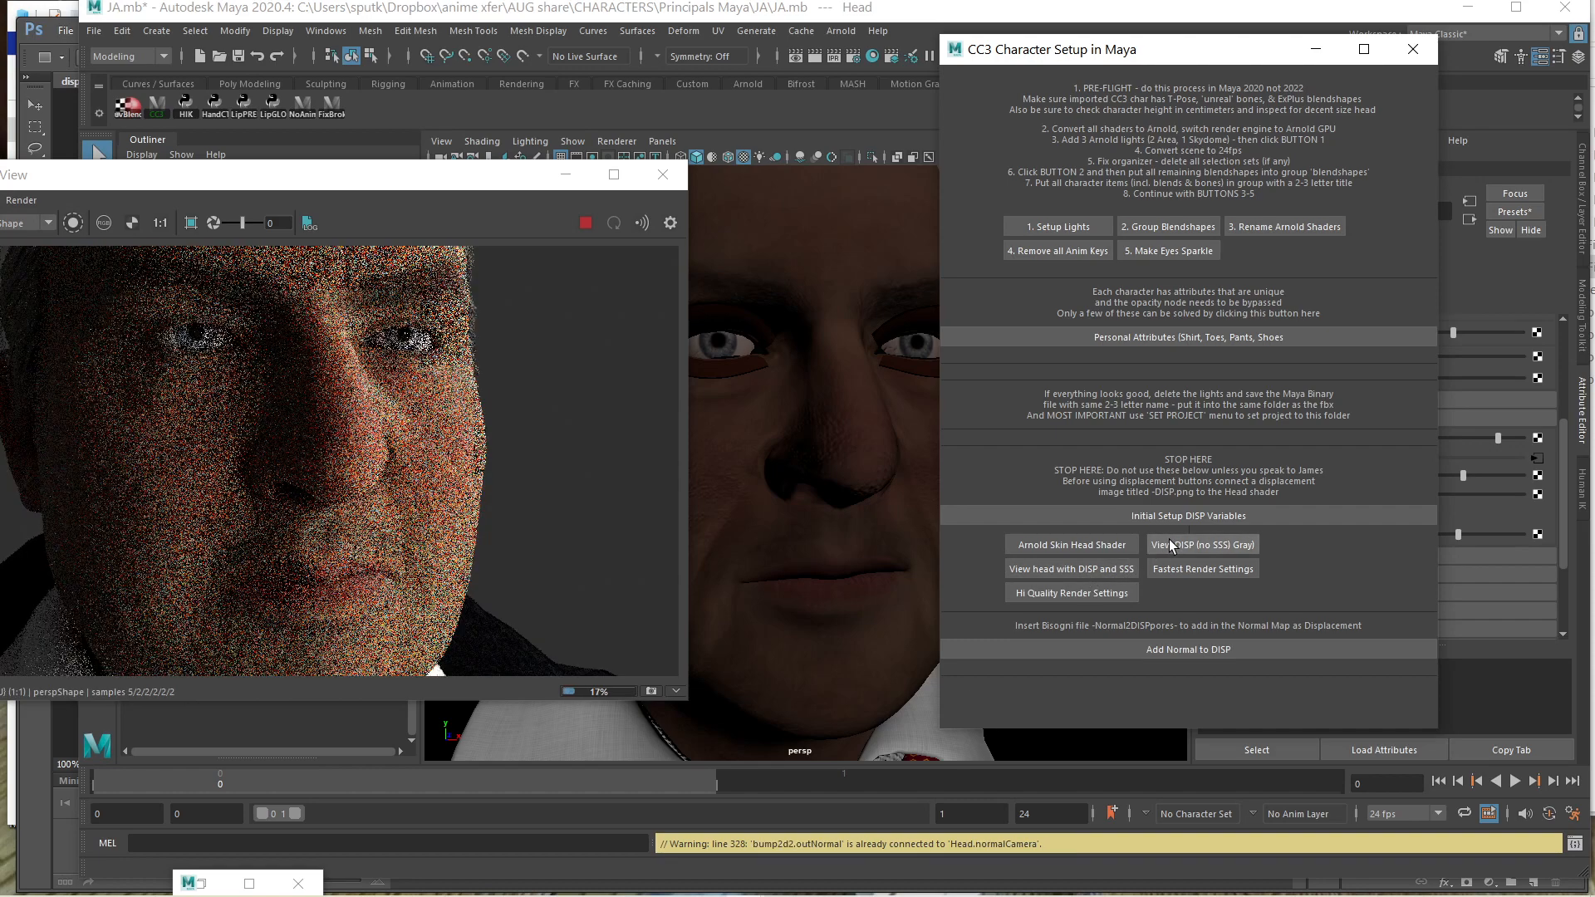
left_click(1110, 545)
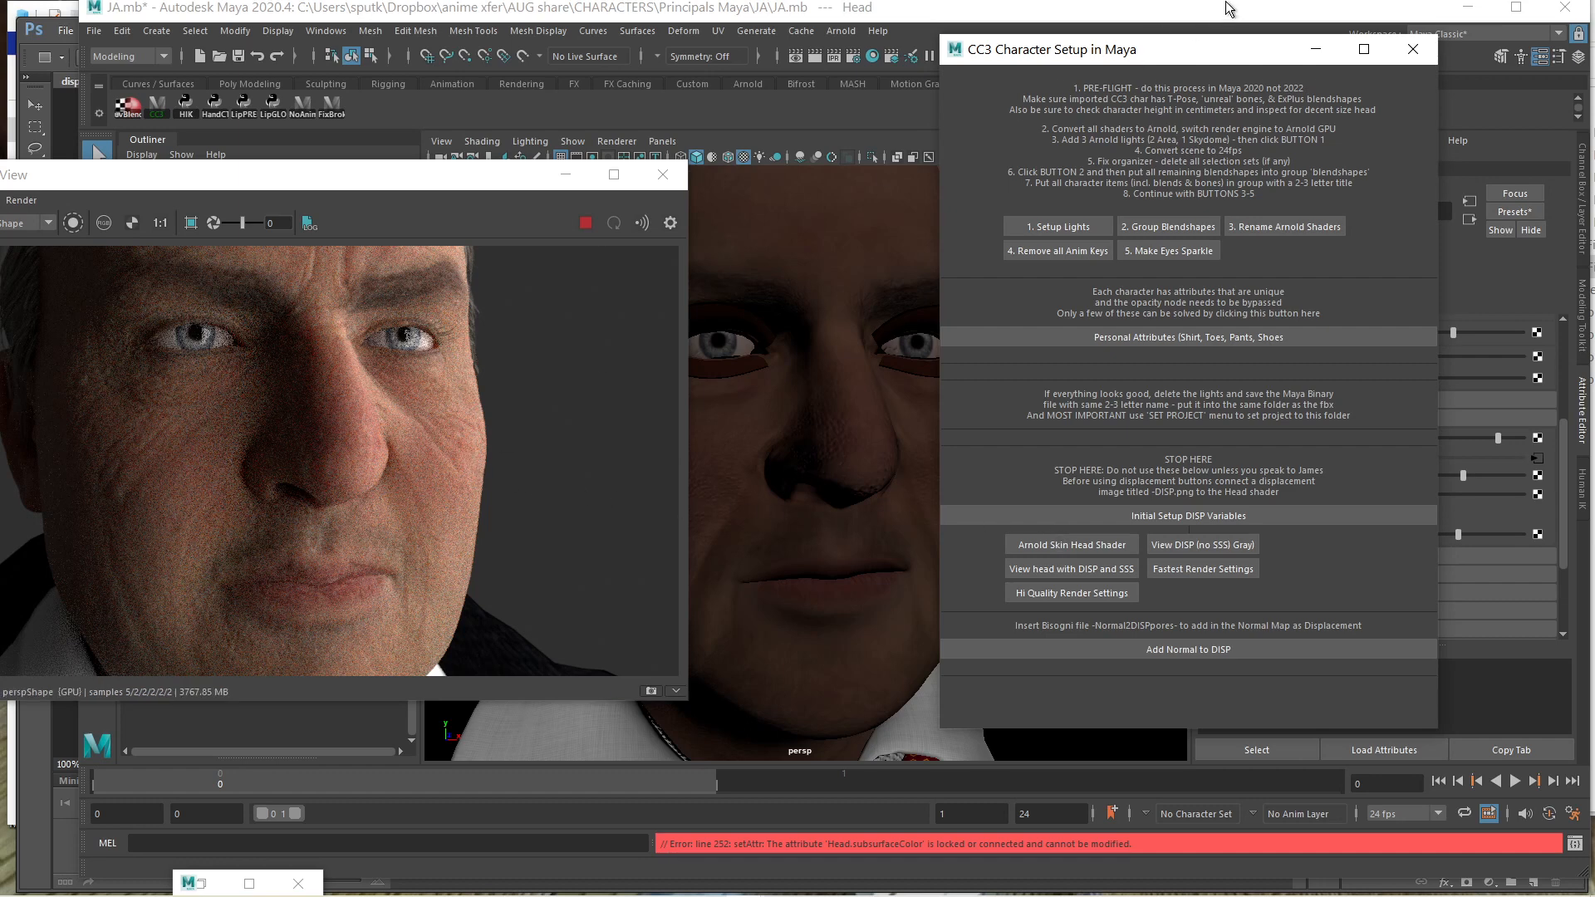
left_click_drag(1188, 60, 834, 55)
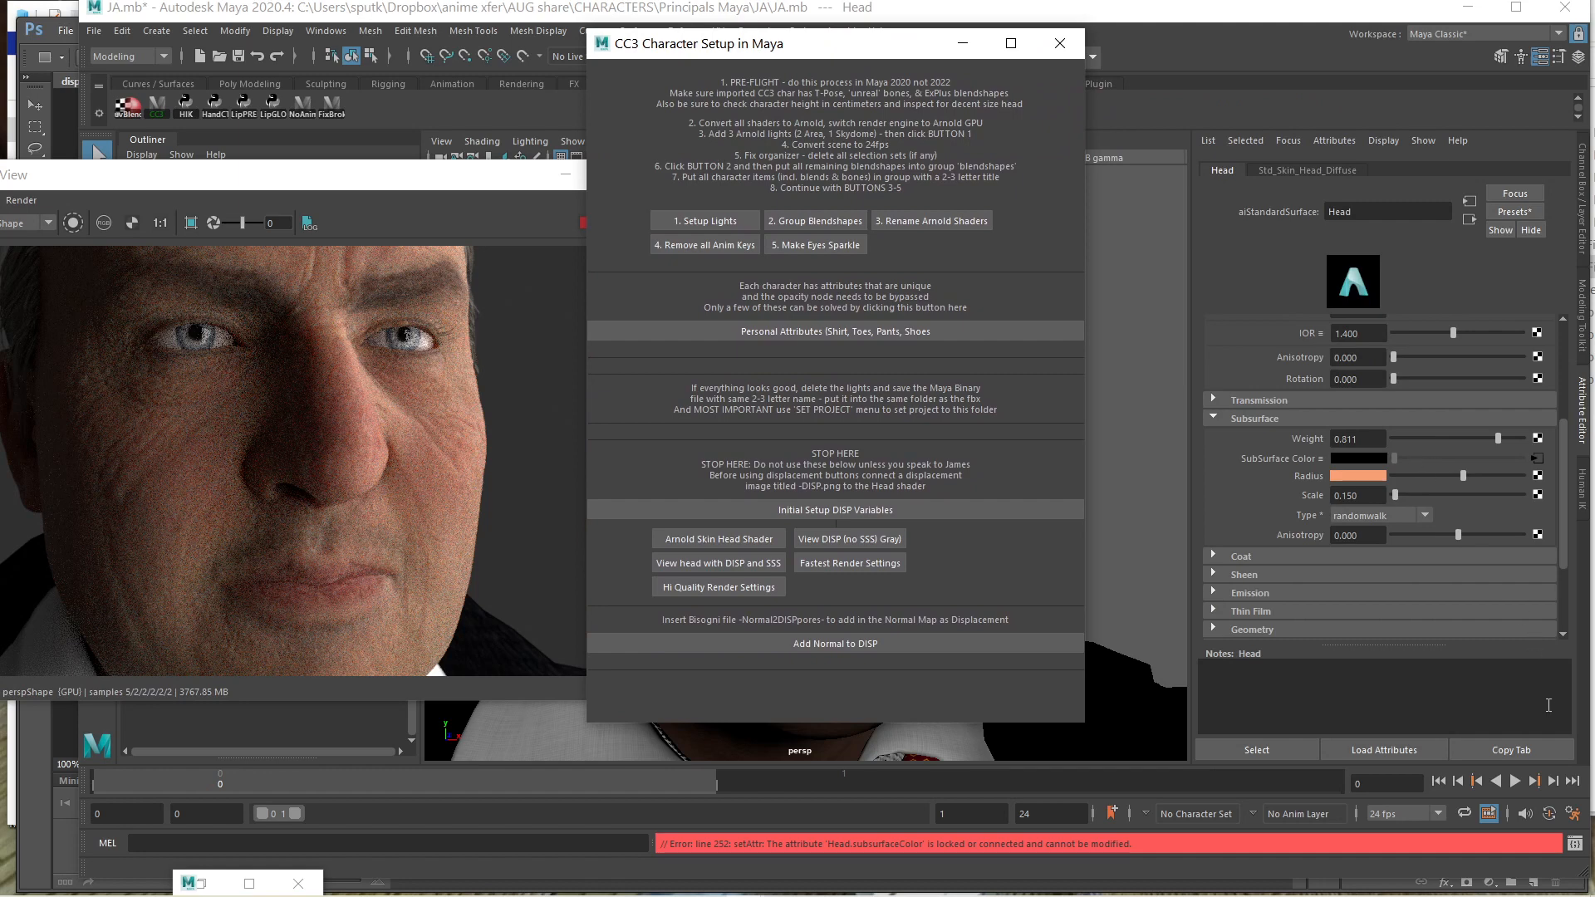
left_click(960, 48)
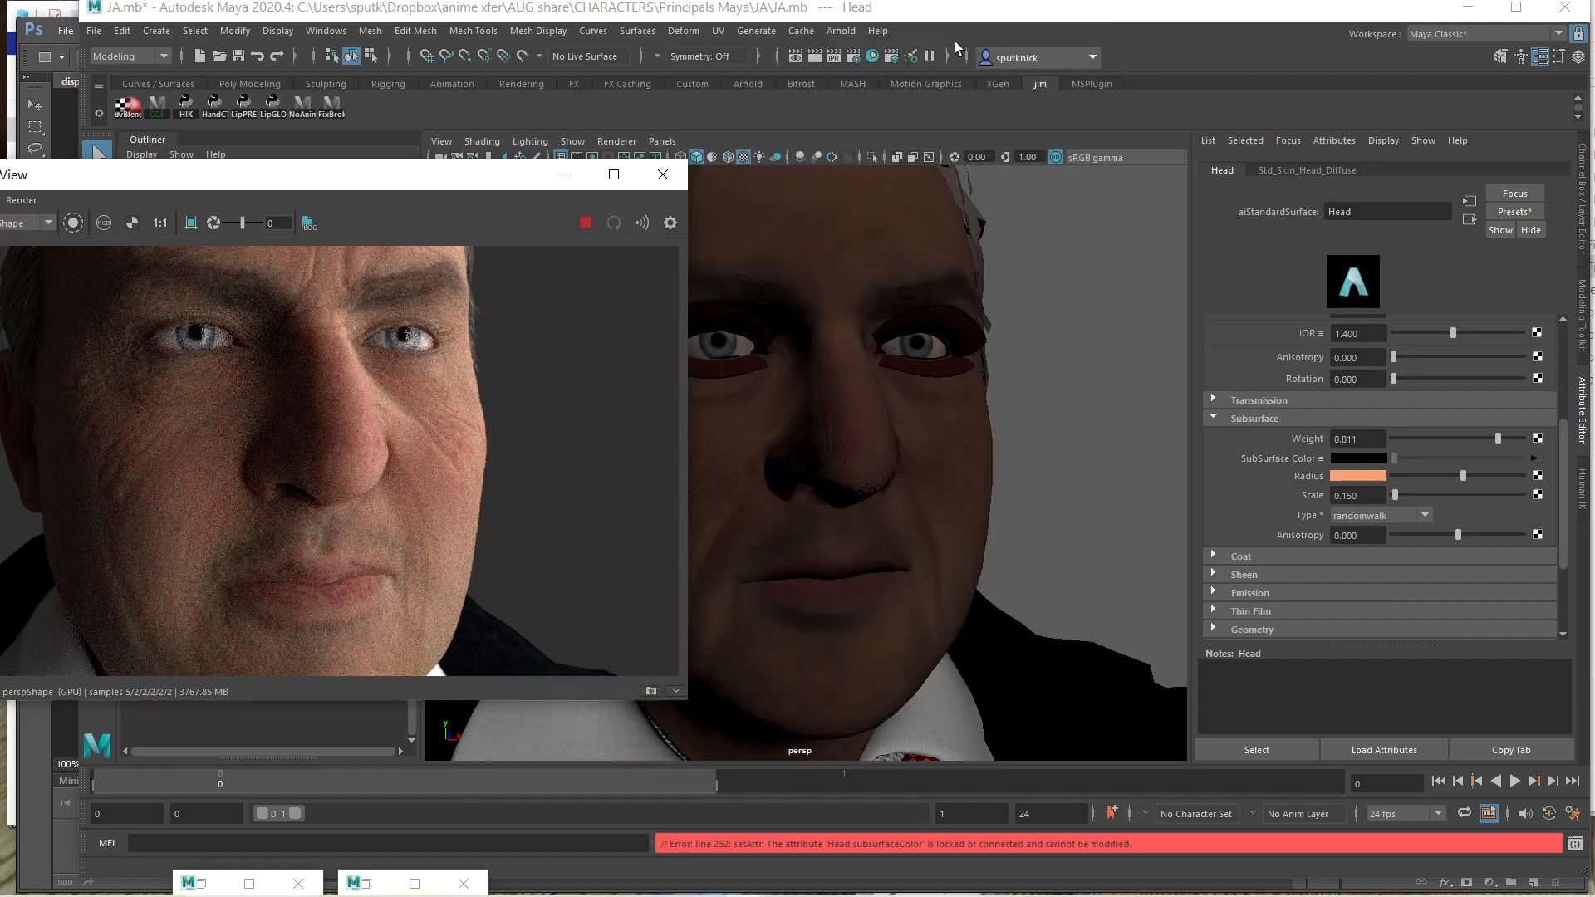
Select the head mesh and bring up the Arnold displacement attributes of its cc_base_bodyShape node
left_click(854, 242)
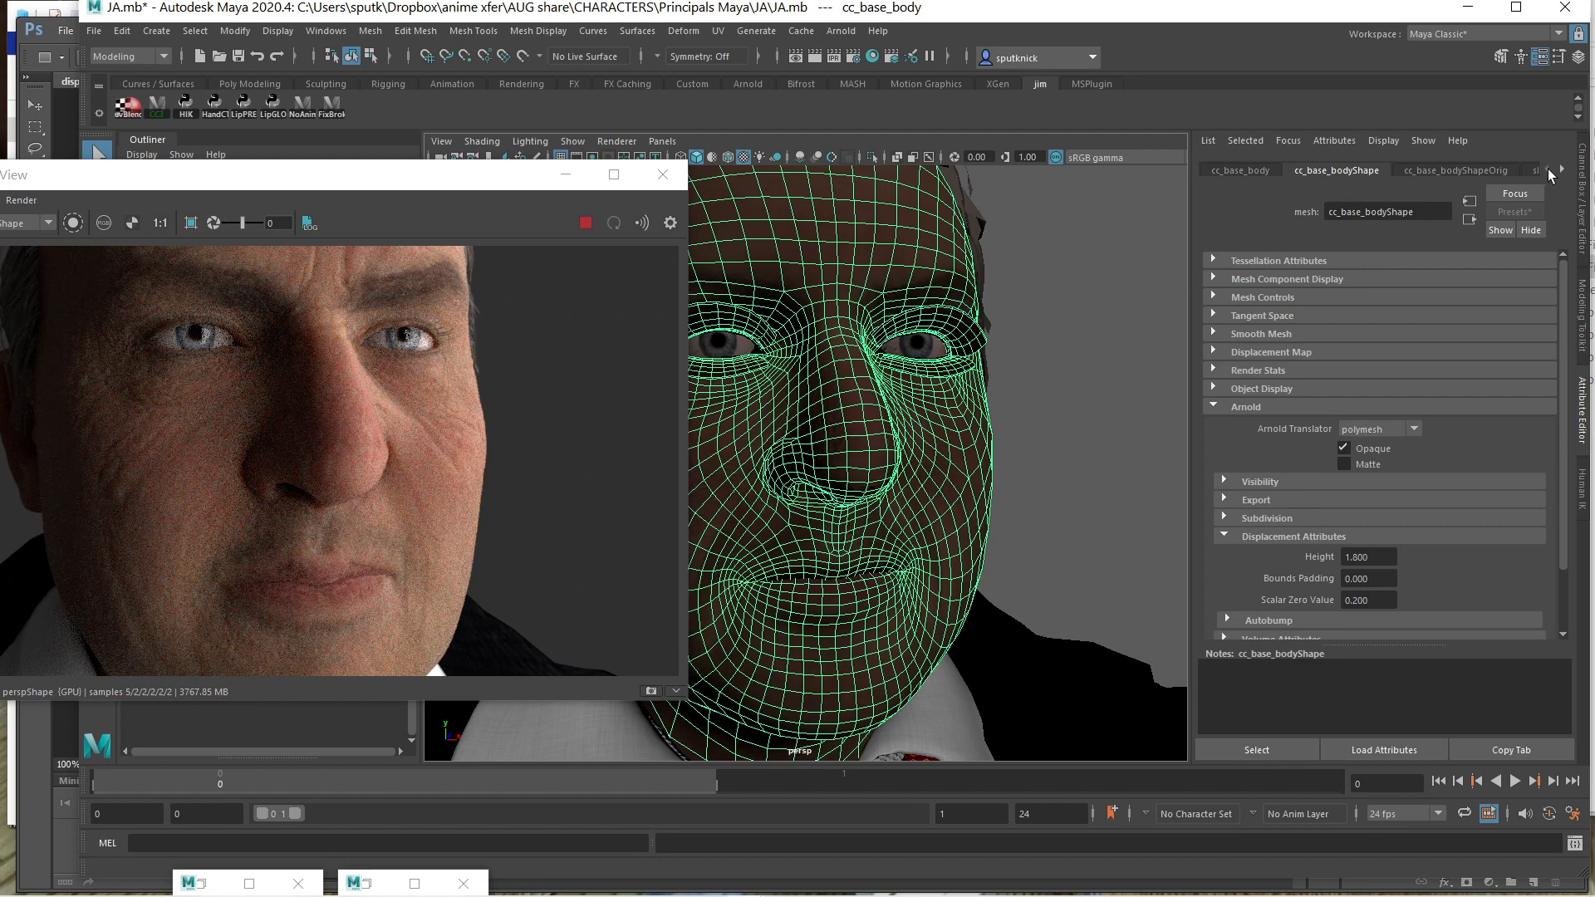
left_click(1222, 171)
left_click(1362, 172)
left_click(1214, 407)
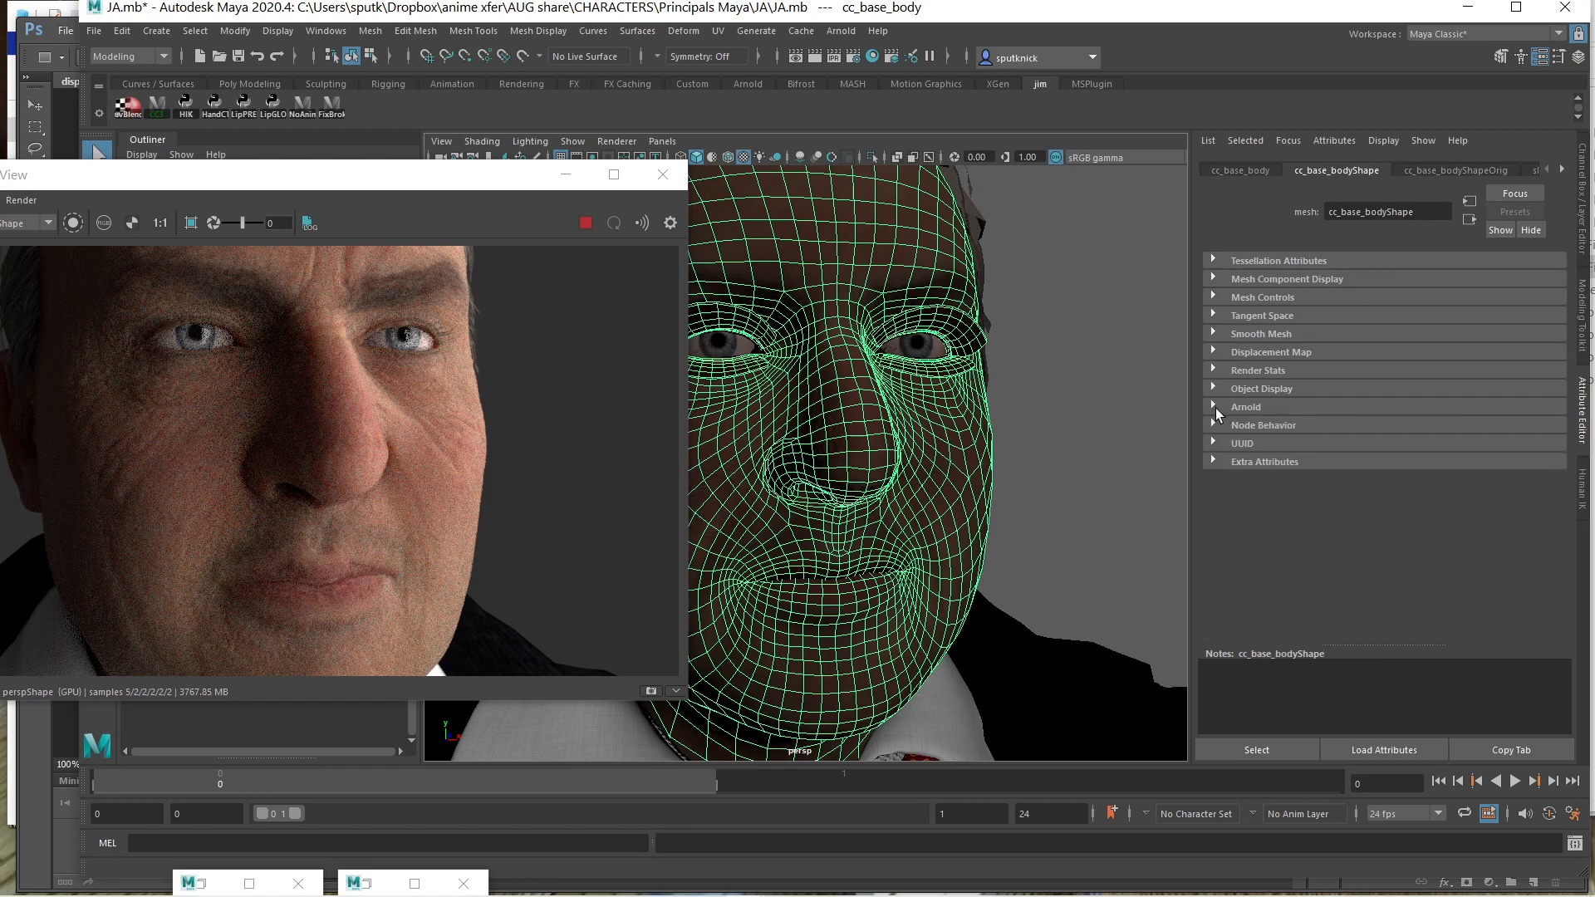
left_click(1213, 406)
scroll(1262, 468, "down", 3)
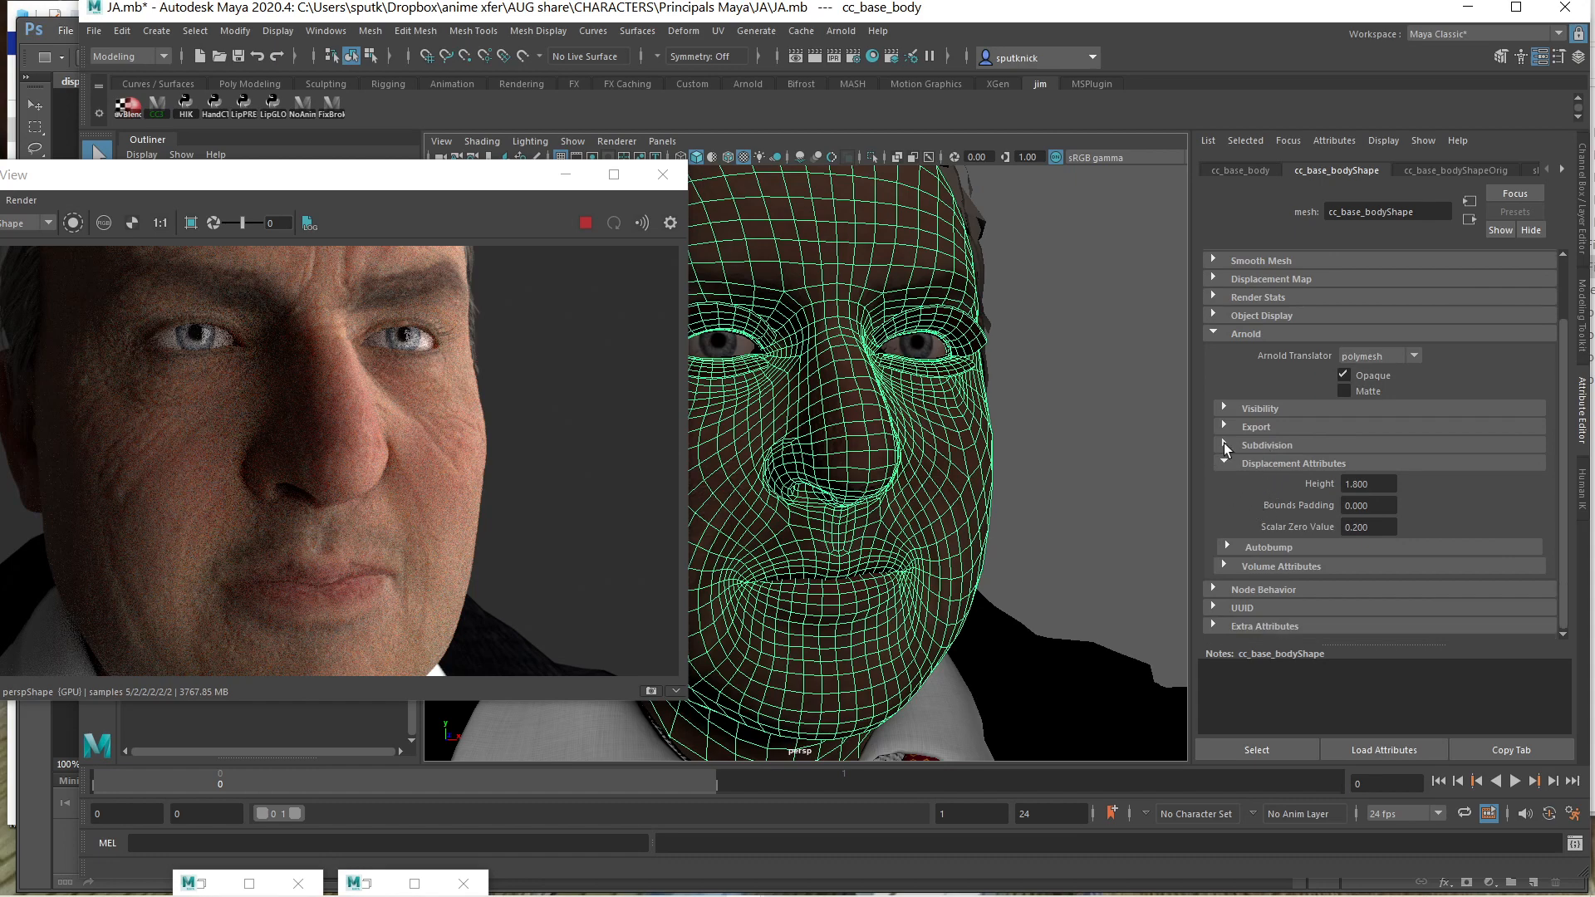
Examine the Arnold subdivision type and iterations of cc_base_bodyShape, and collapse the subdivision settings
left_click(1224, 443)
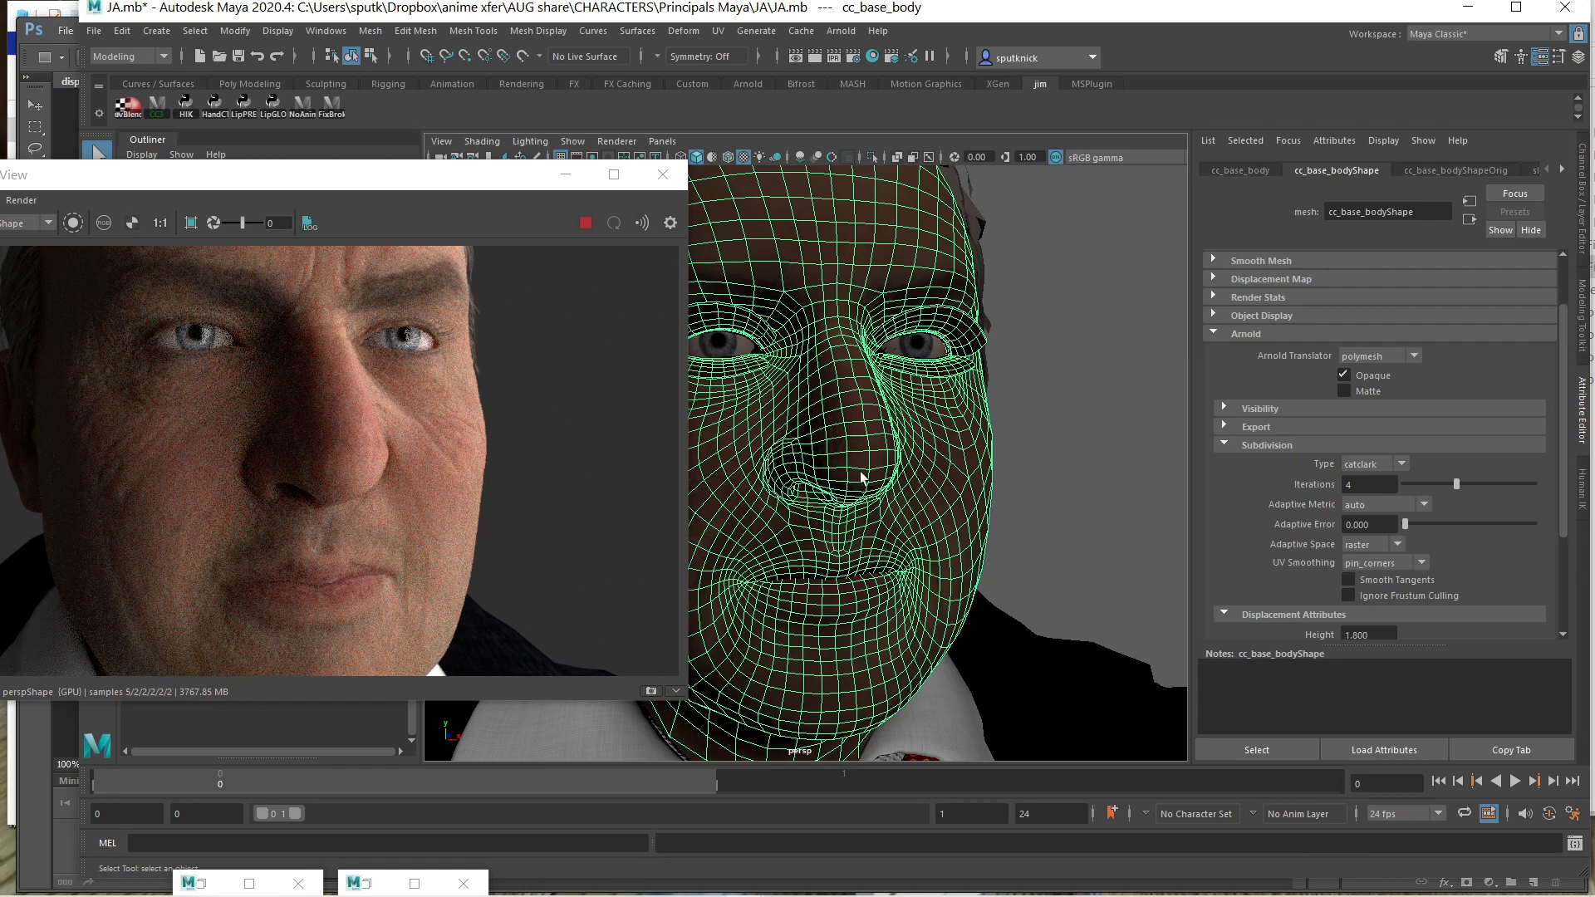
left_click(1219, 445)
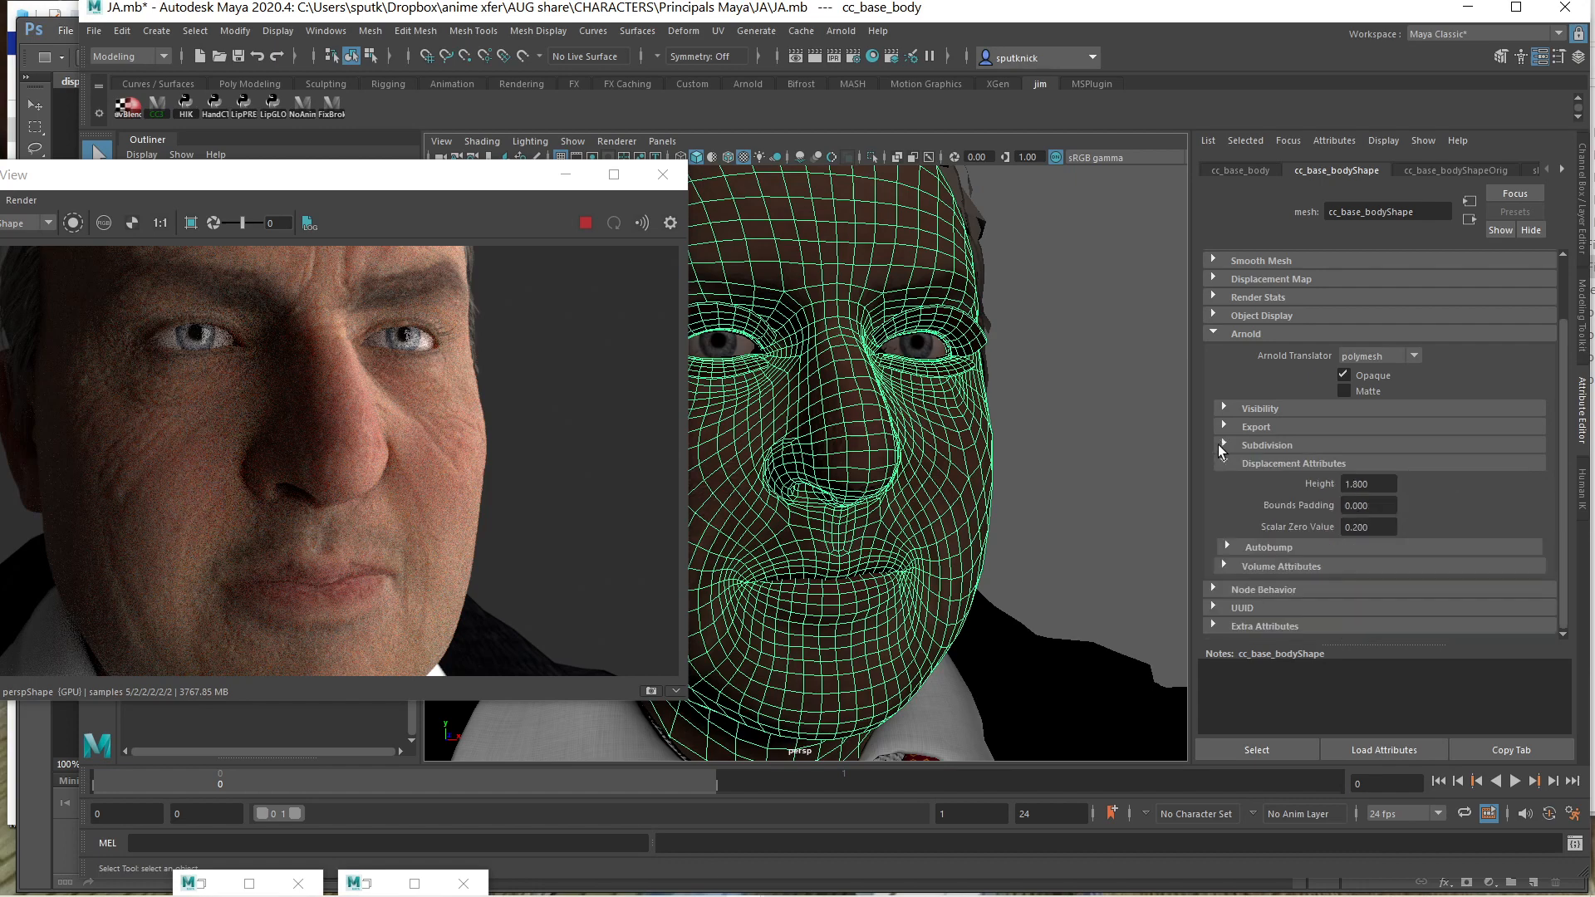
left_click(1226, 443)
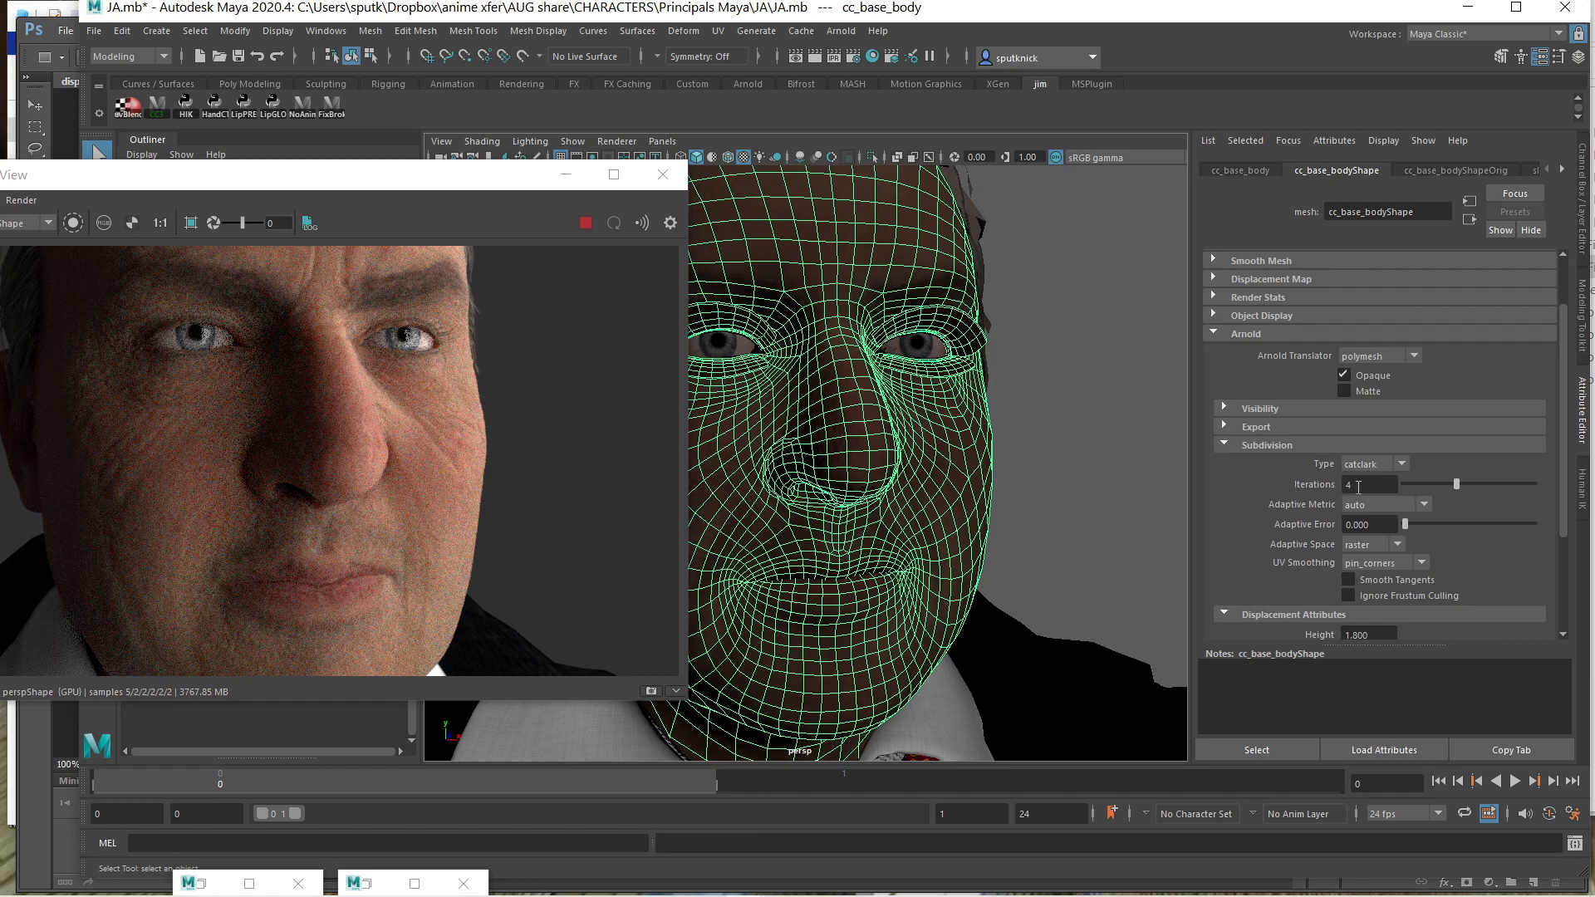
left_click(1225, 445)
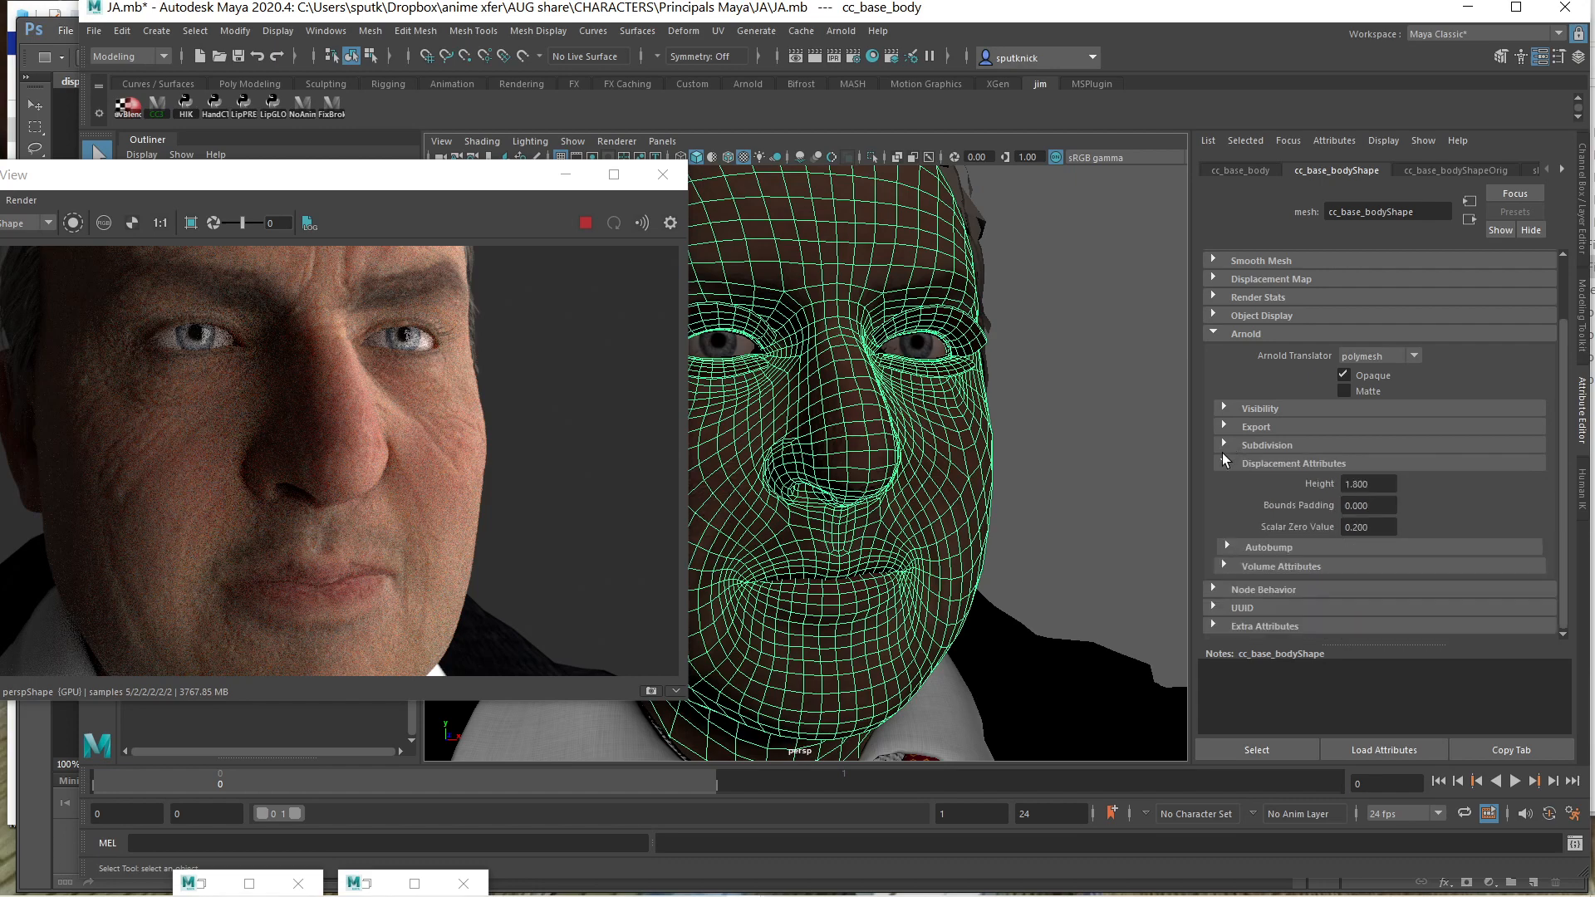
Try a displacement height of 5 and a scalar zero value of 0.4 on the head mesh, keeping the whole render view in sight
left_click(1372, 483)
type("5")
key("Return")
left_click_drag(397, 177, 526, 167)
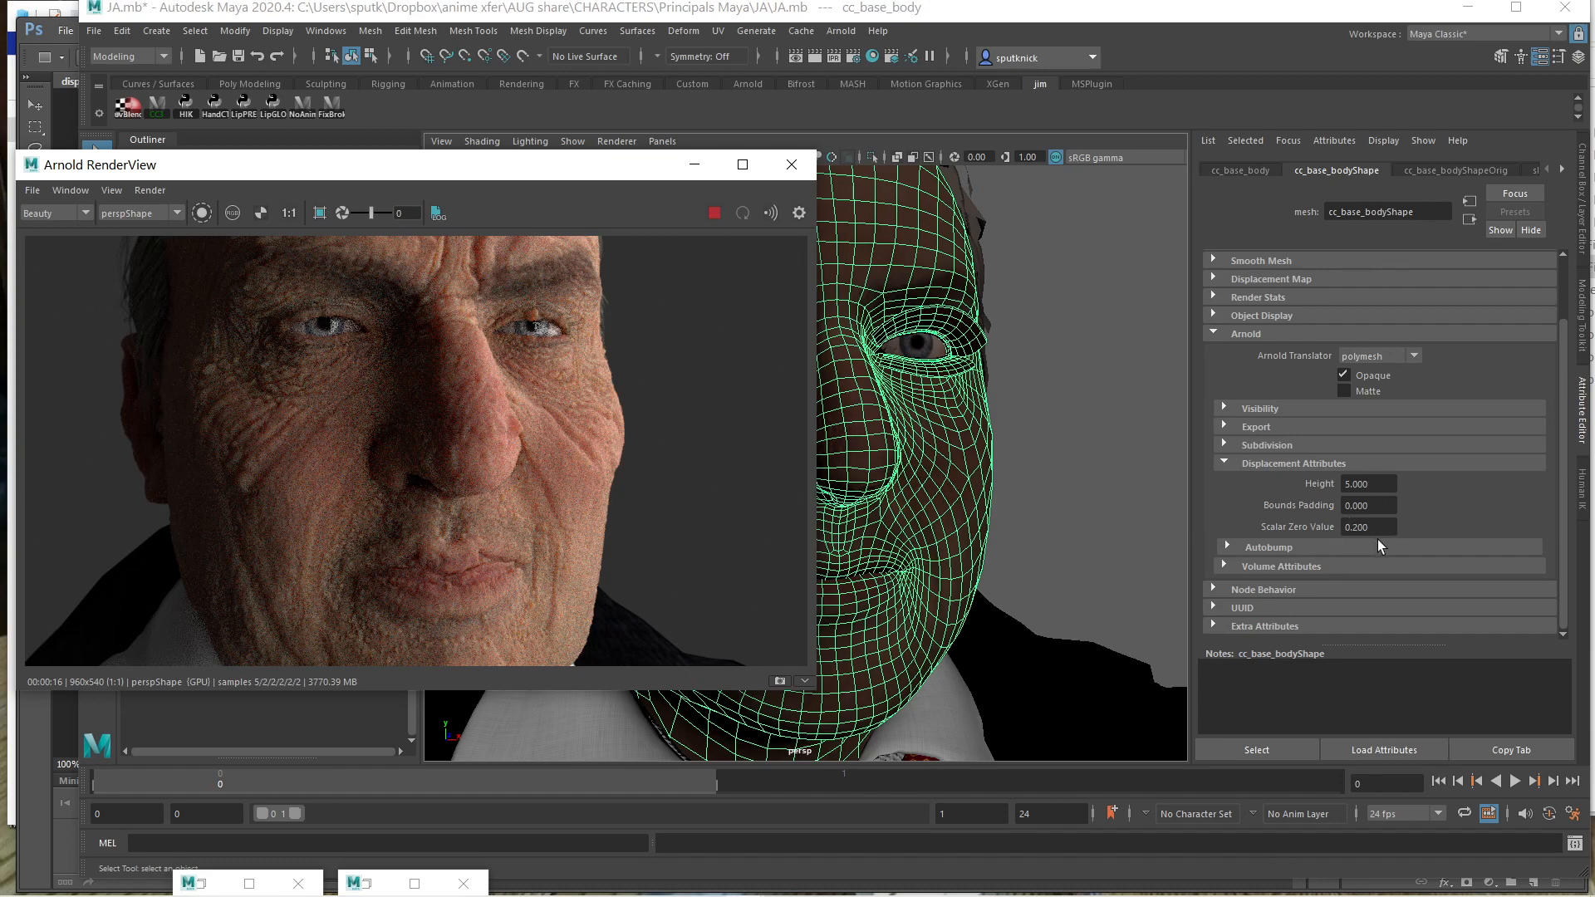
left_click_drag(1379, 534, 1356, 534)
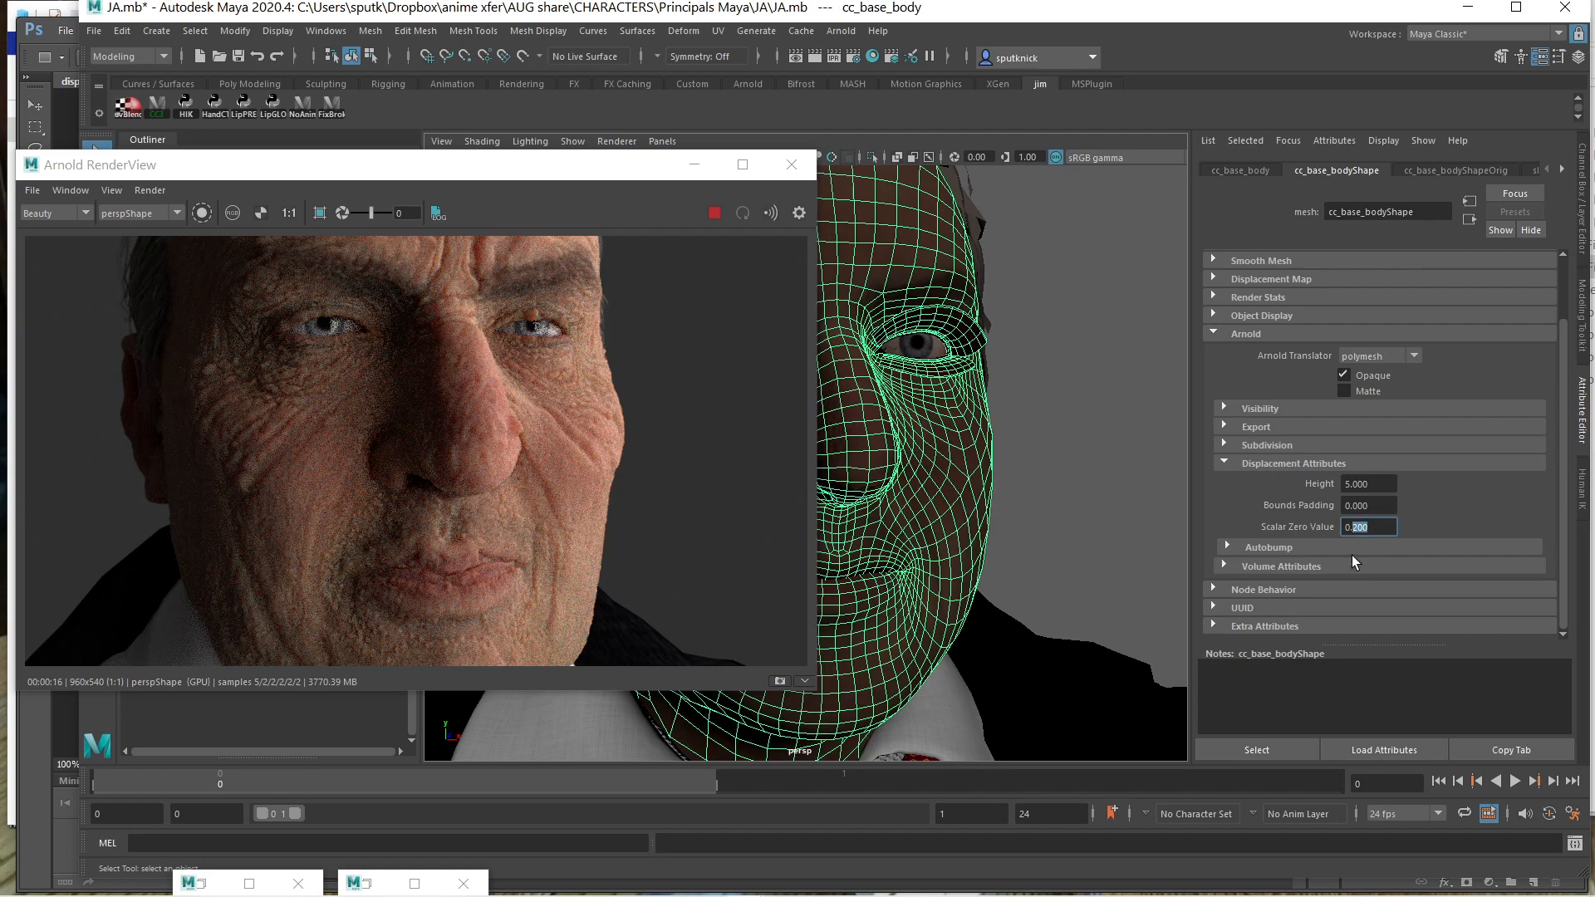
key("Return")
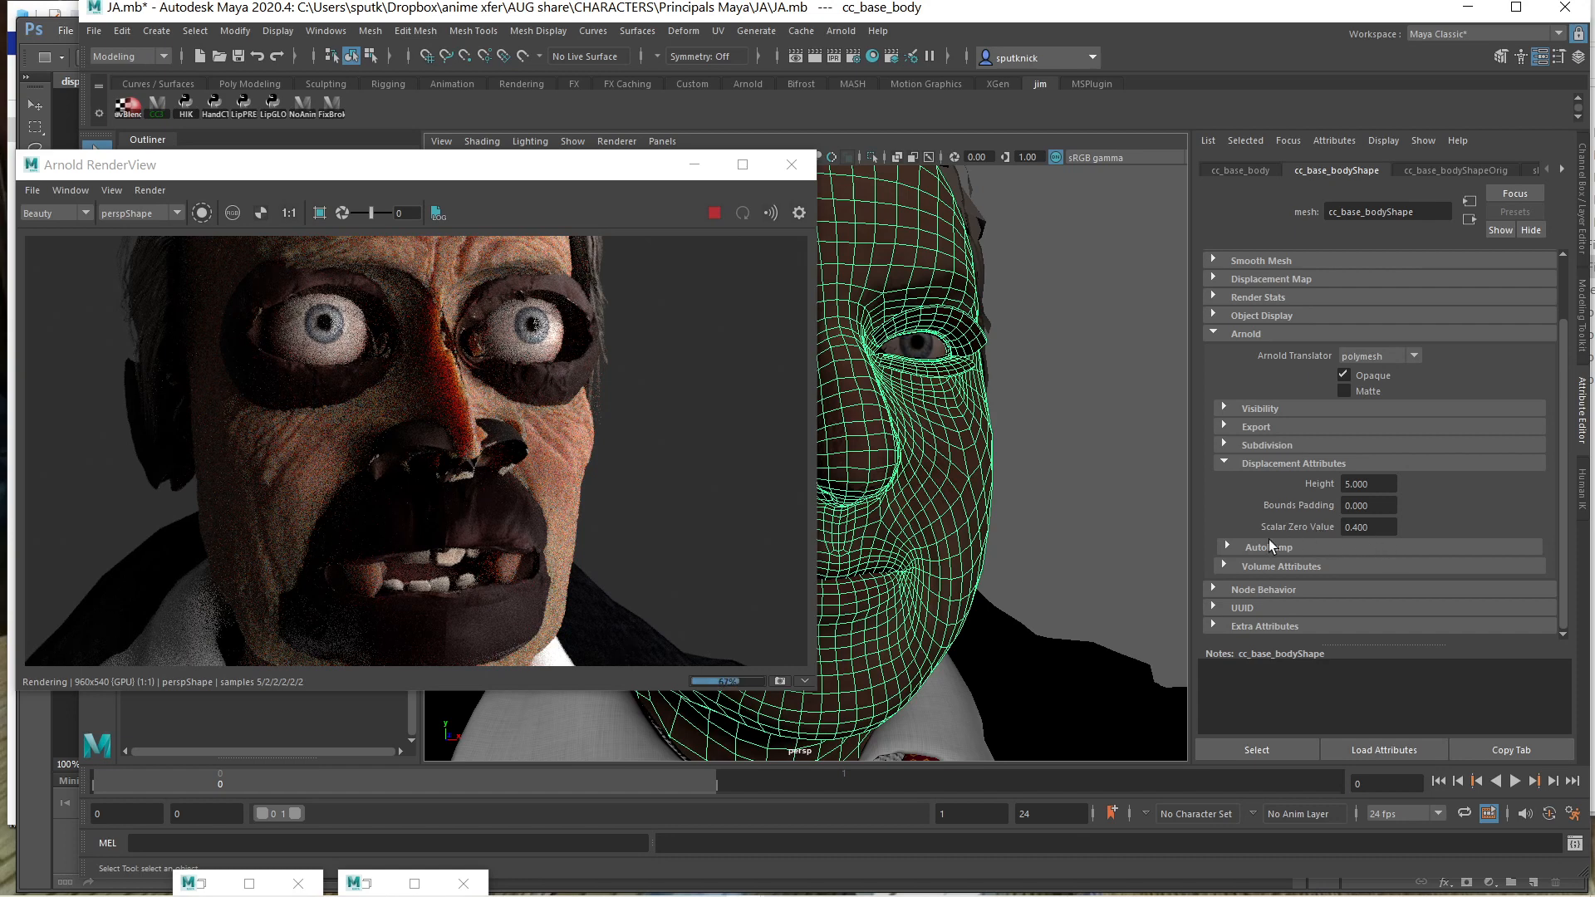
Open the DISP.png displacement map from the JA folder in Photoshop and examine its gray levels around the face
key("alt+Tab")
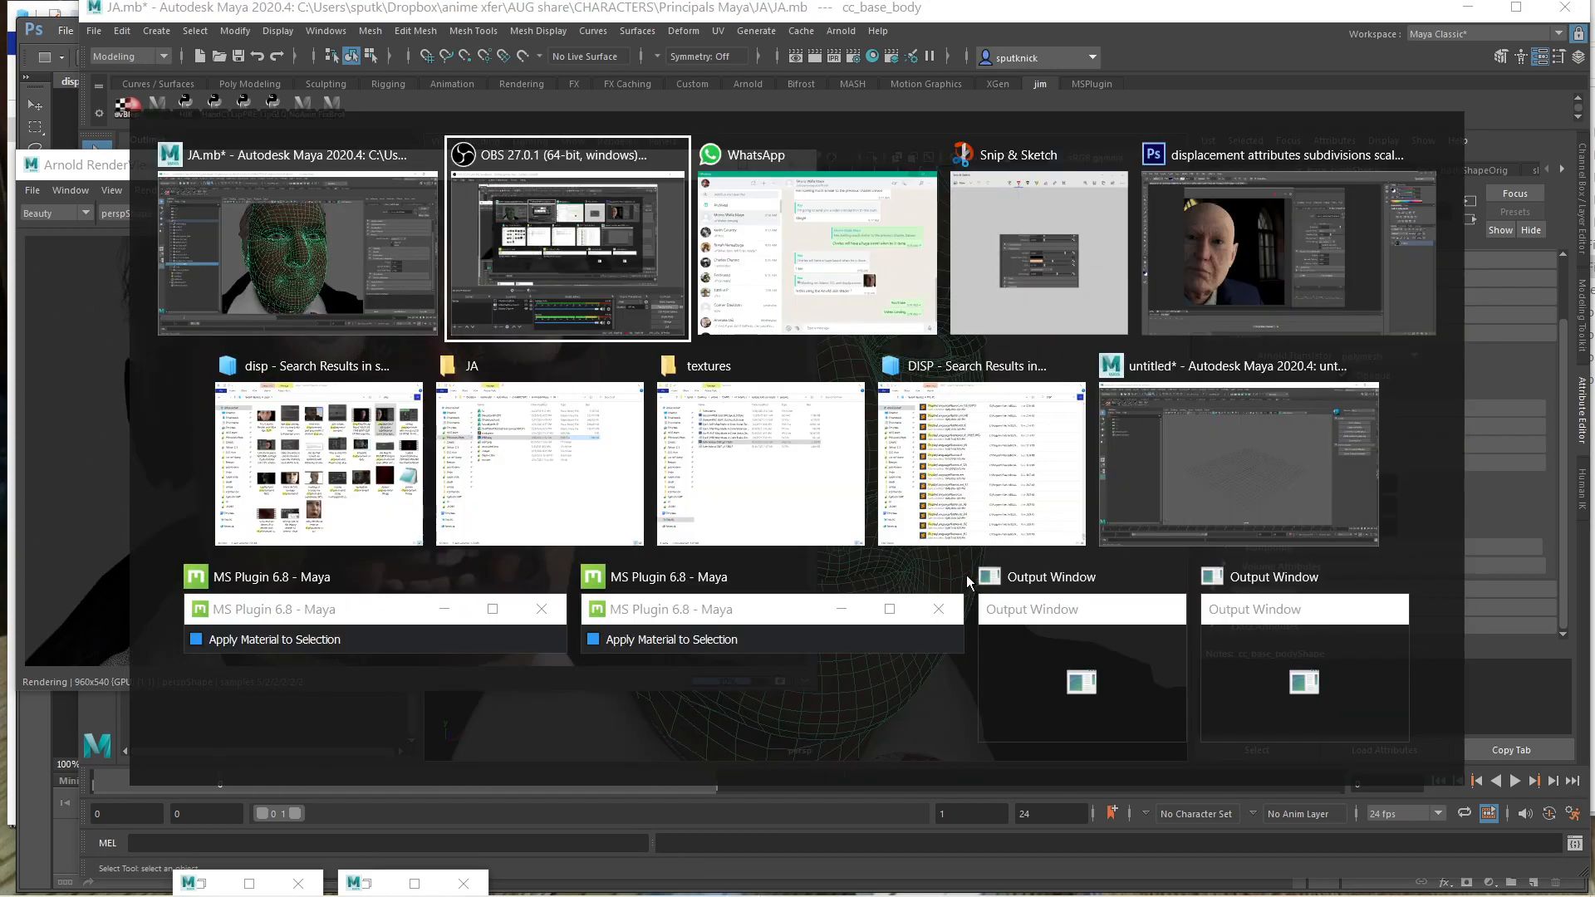
key("alt+Tab")
key("alt+Tab")
key("alt+Tab")
key("alt+Tab")
key("alt+Tab")
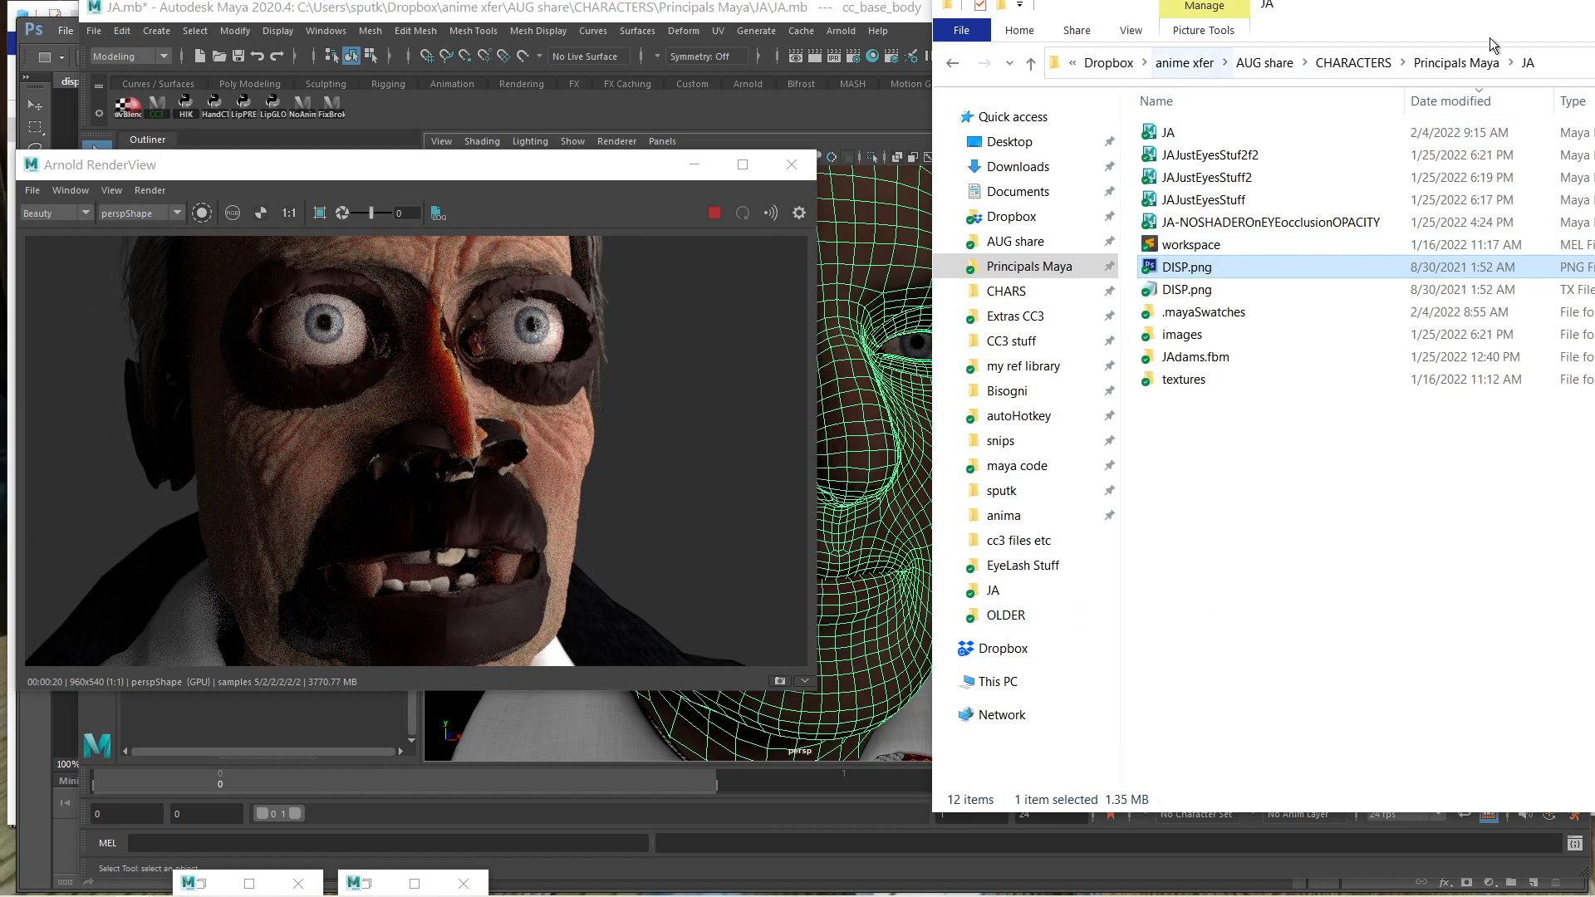
double_click(1181, 266)
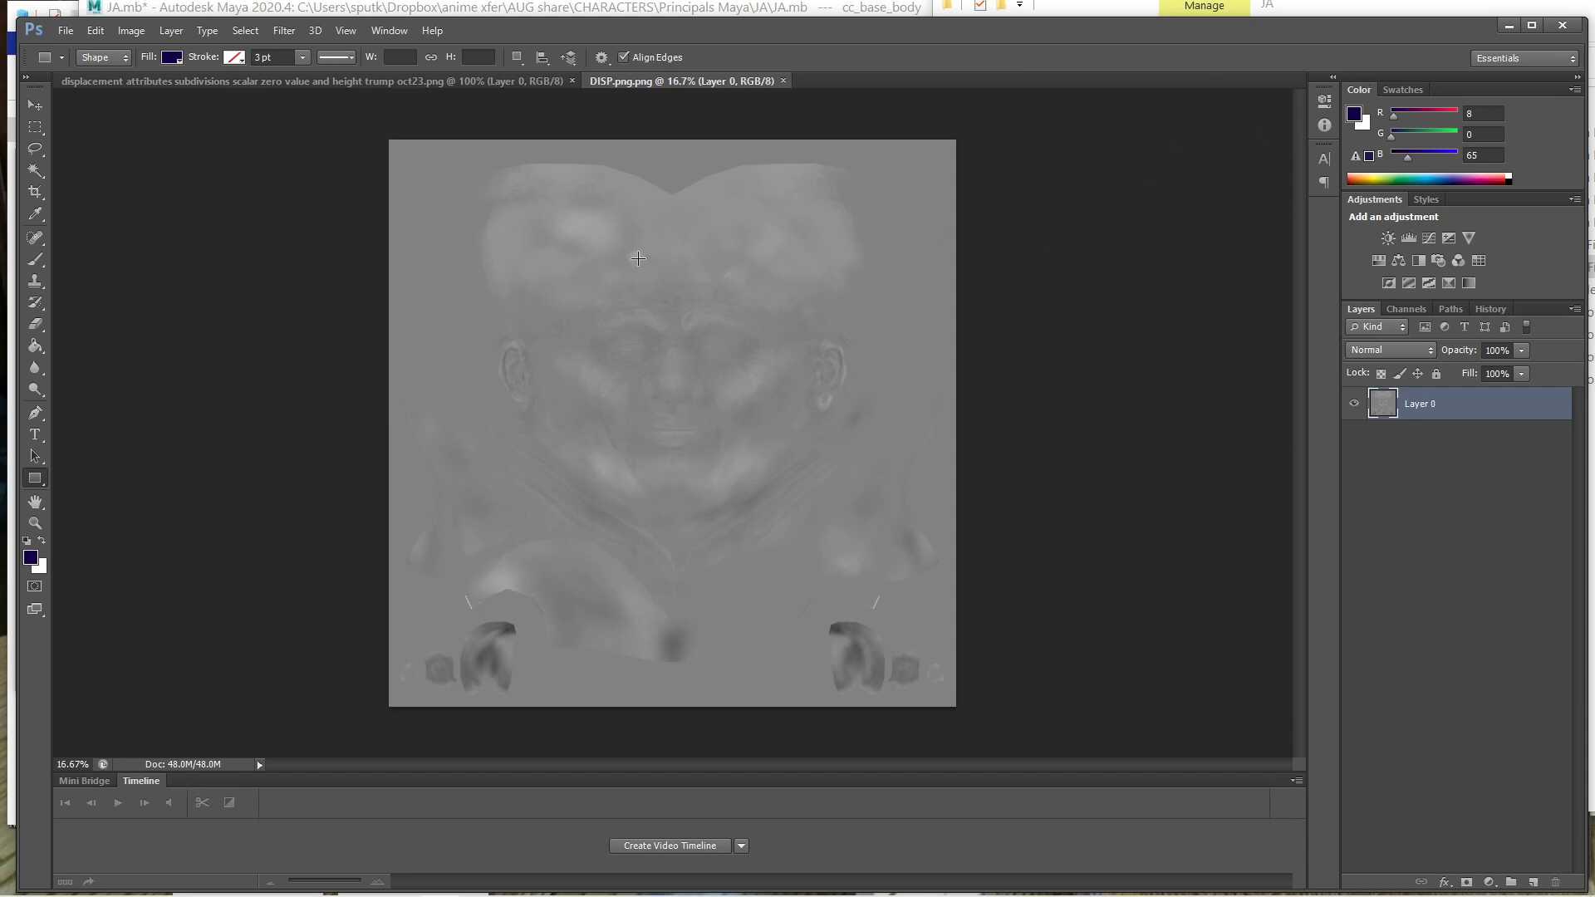
scroll(638, 259, "up", 2, "alt")
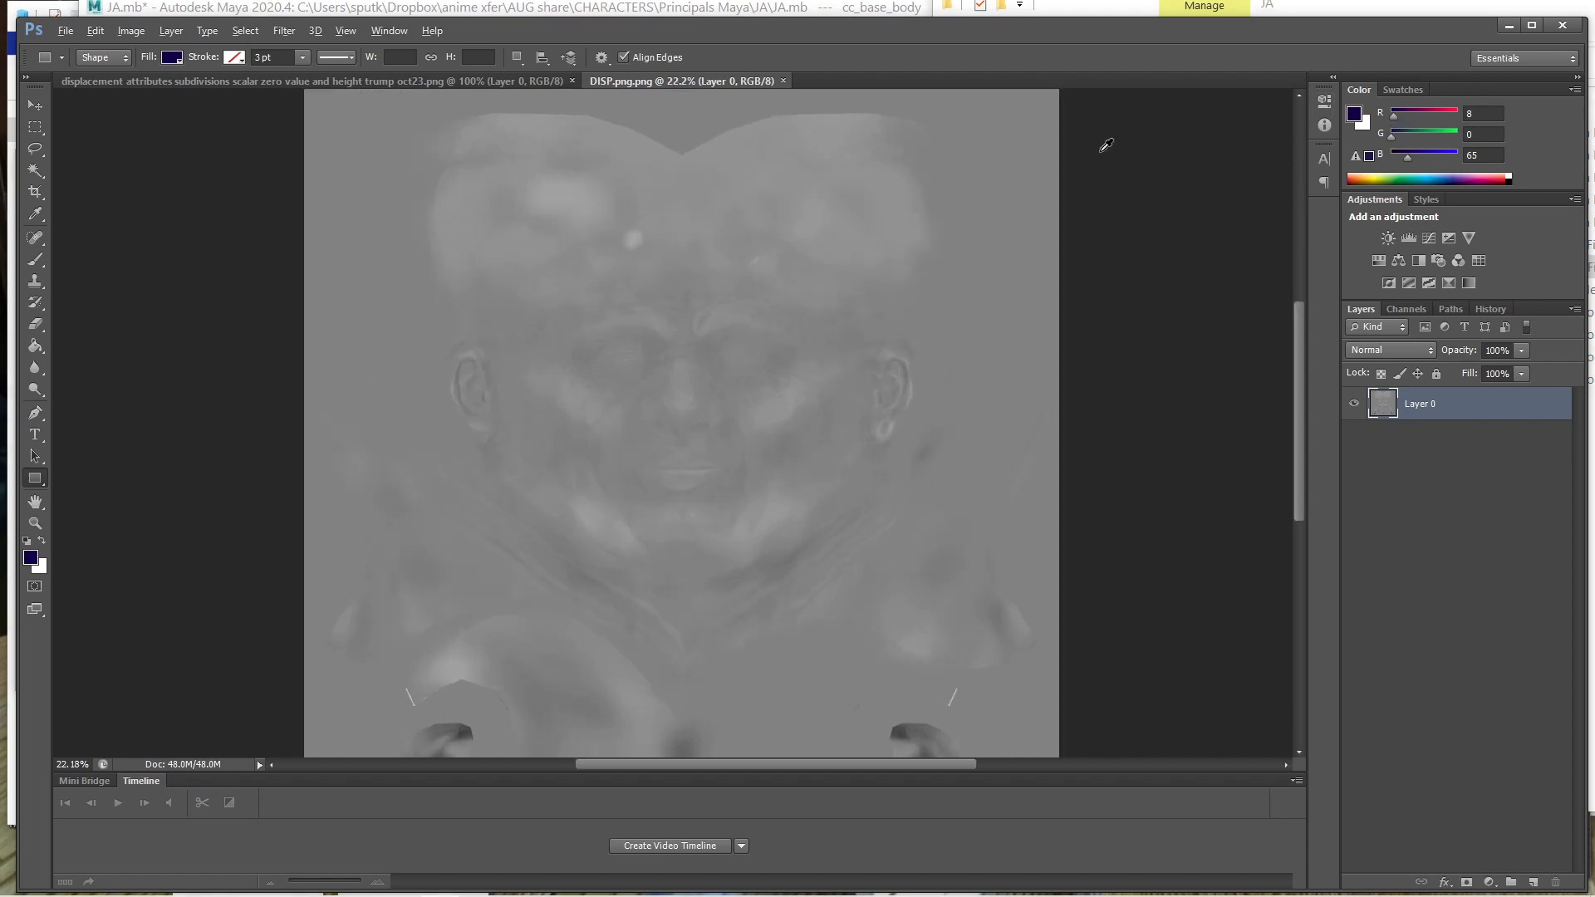
Return to Maya and set the head mesh's scalar zero value to 0.2 and displacement height to 1.9
key("alt+Tab")
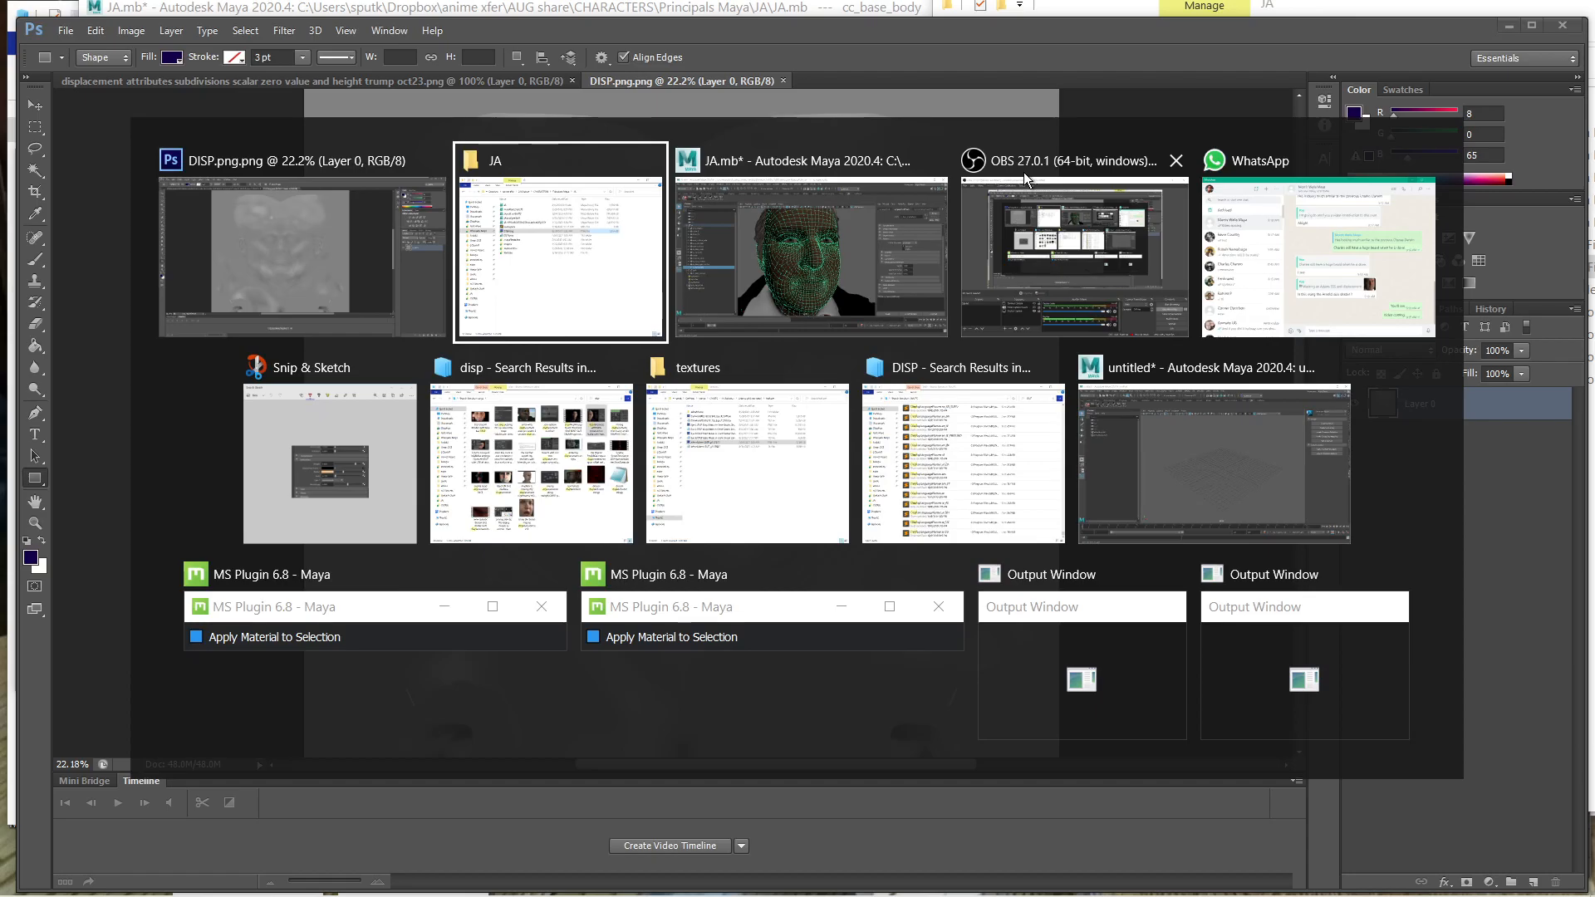
key("alt+Tab")
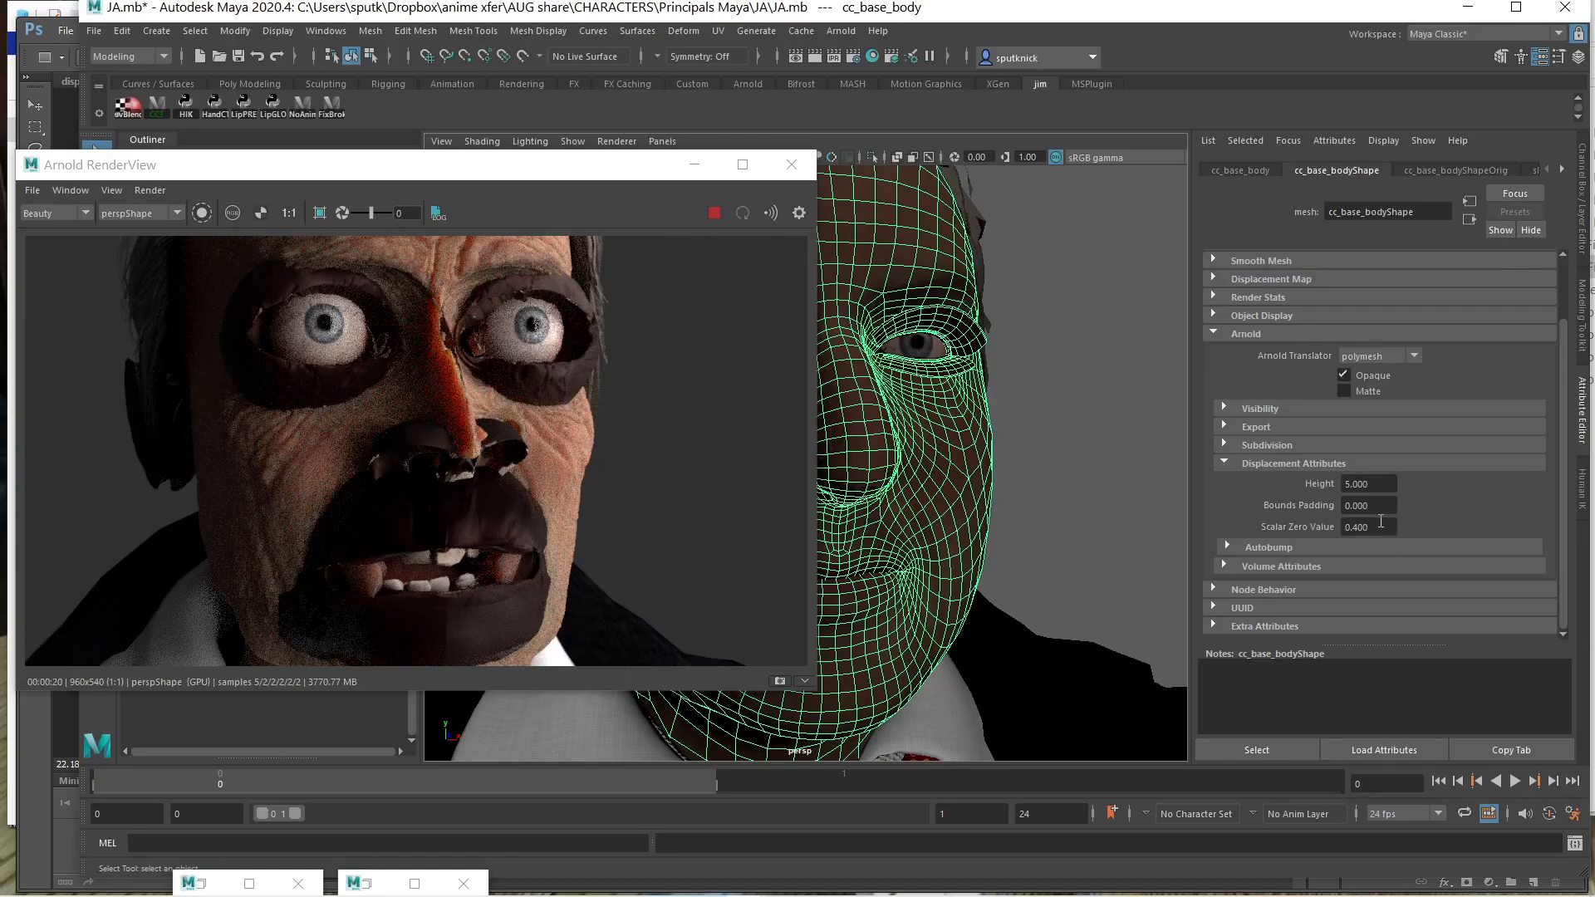
double_click(1356, 530)
left_click(1372, 482)
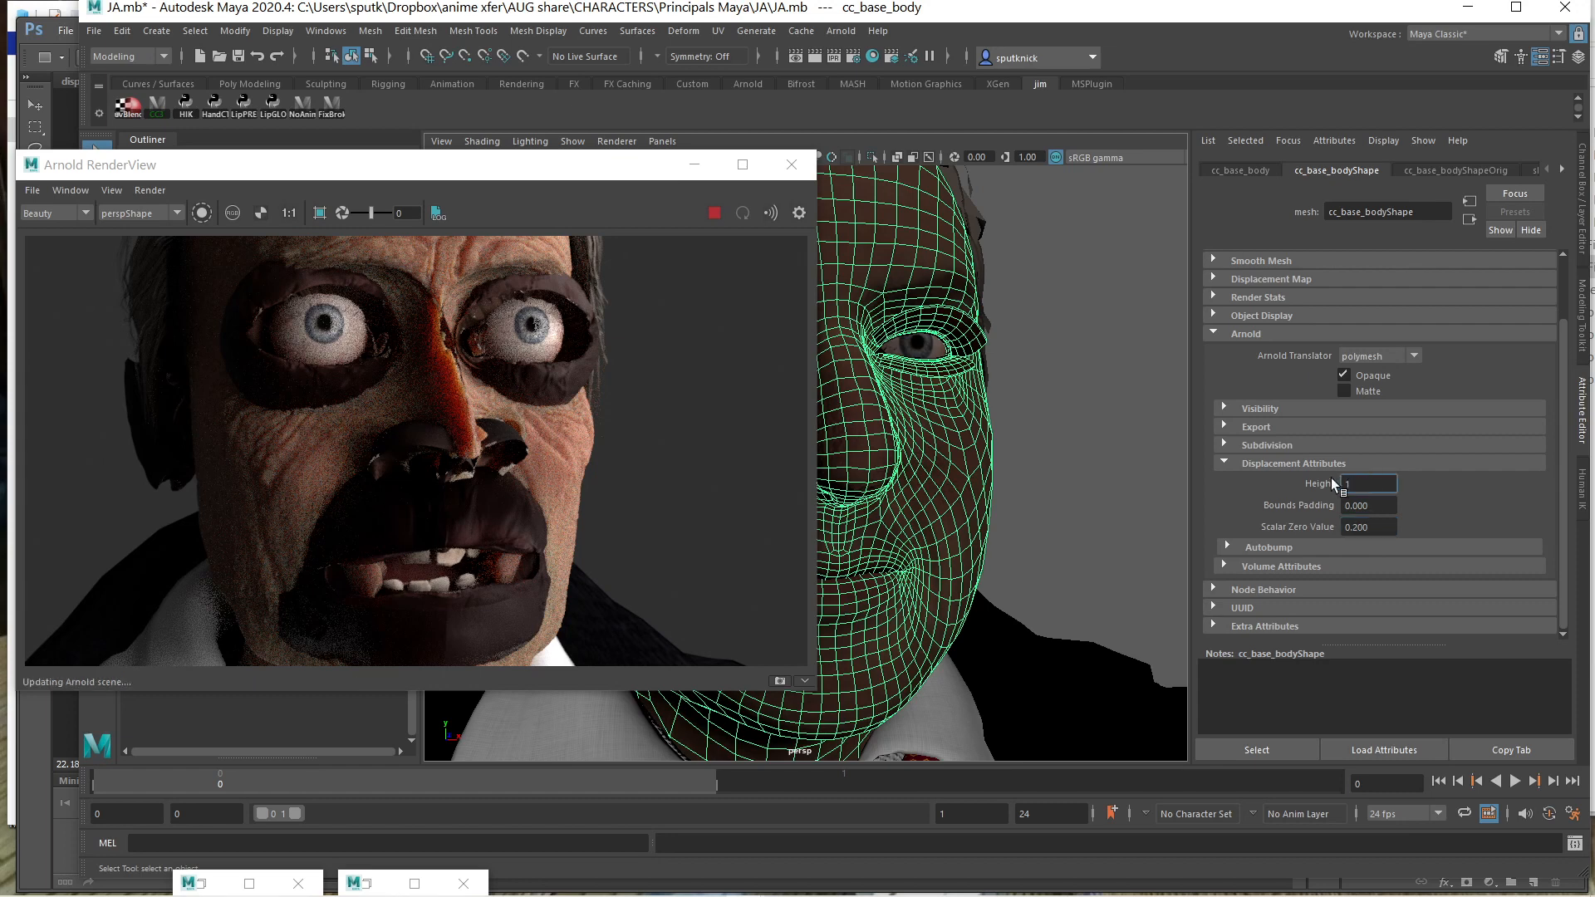
key("Return")
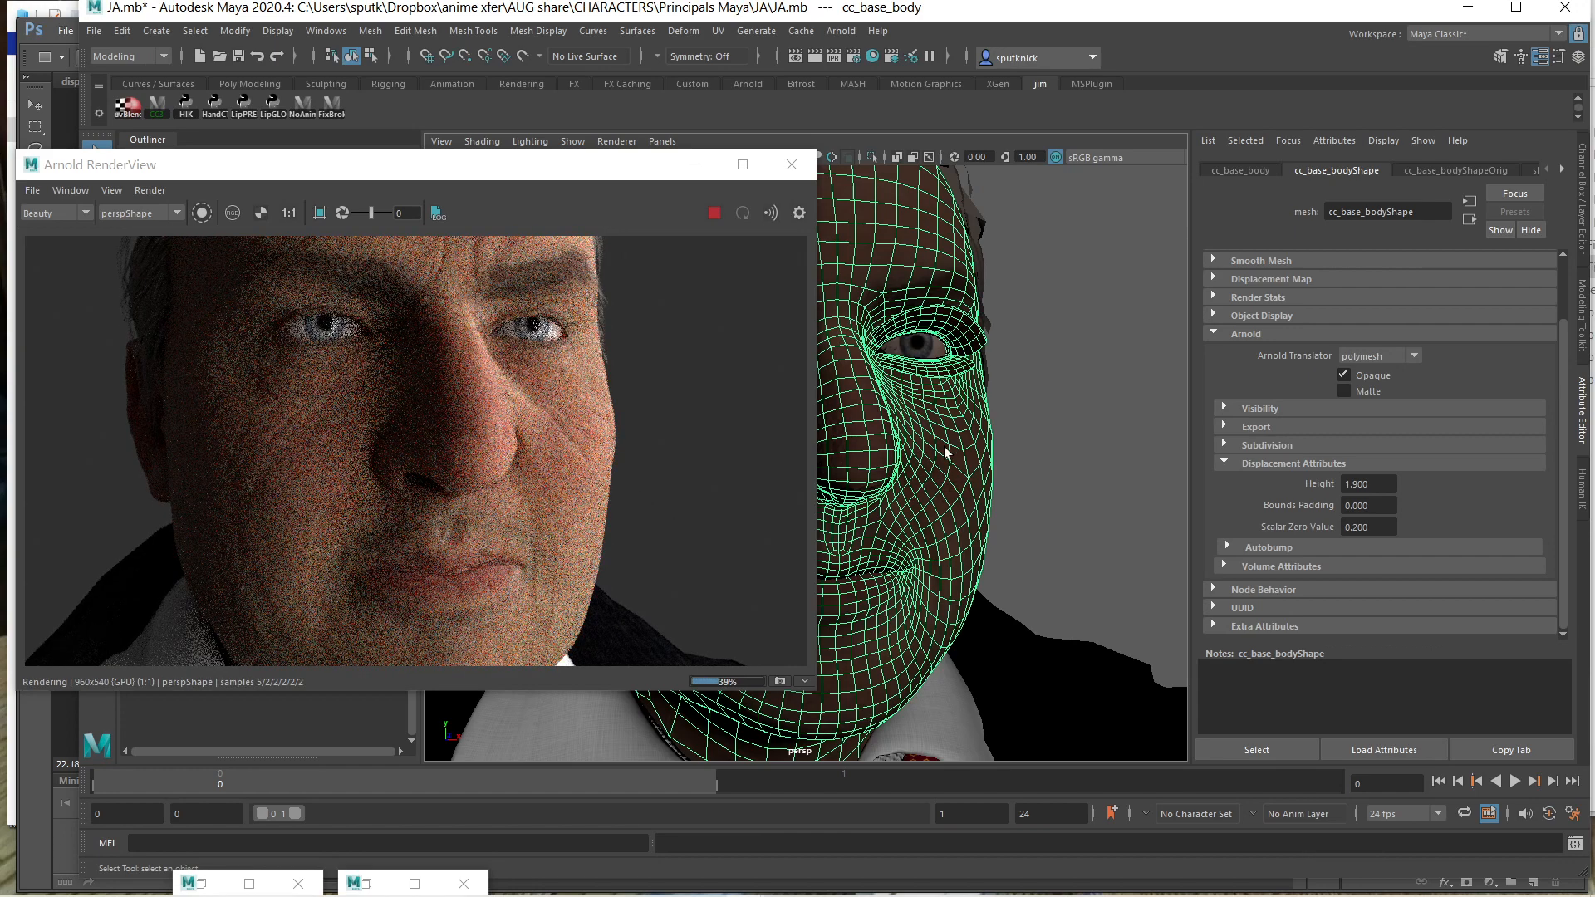
Examine the displaced head in the Arnold render from several distances and angles
scroll(944, 446, "down", 10)
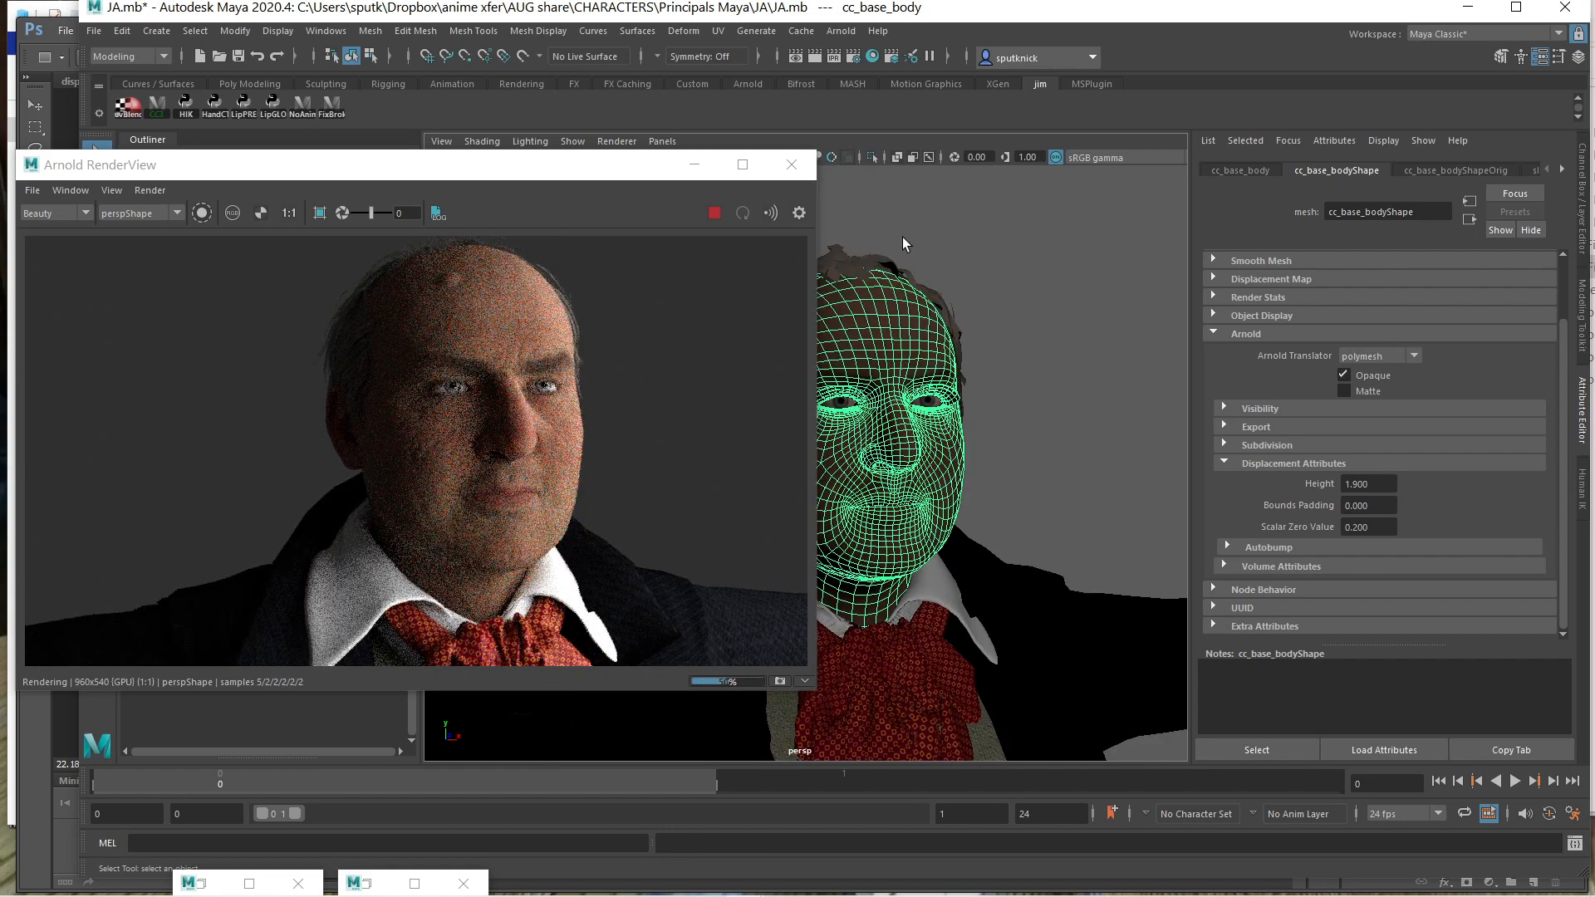
scroll(902, 237, "up", 5)
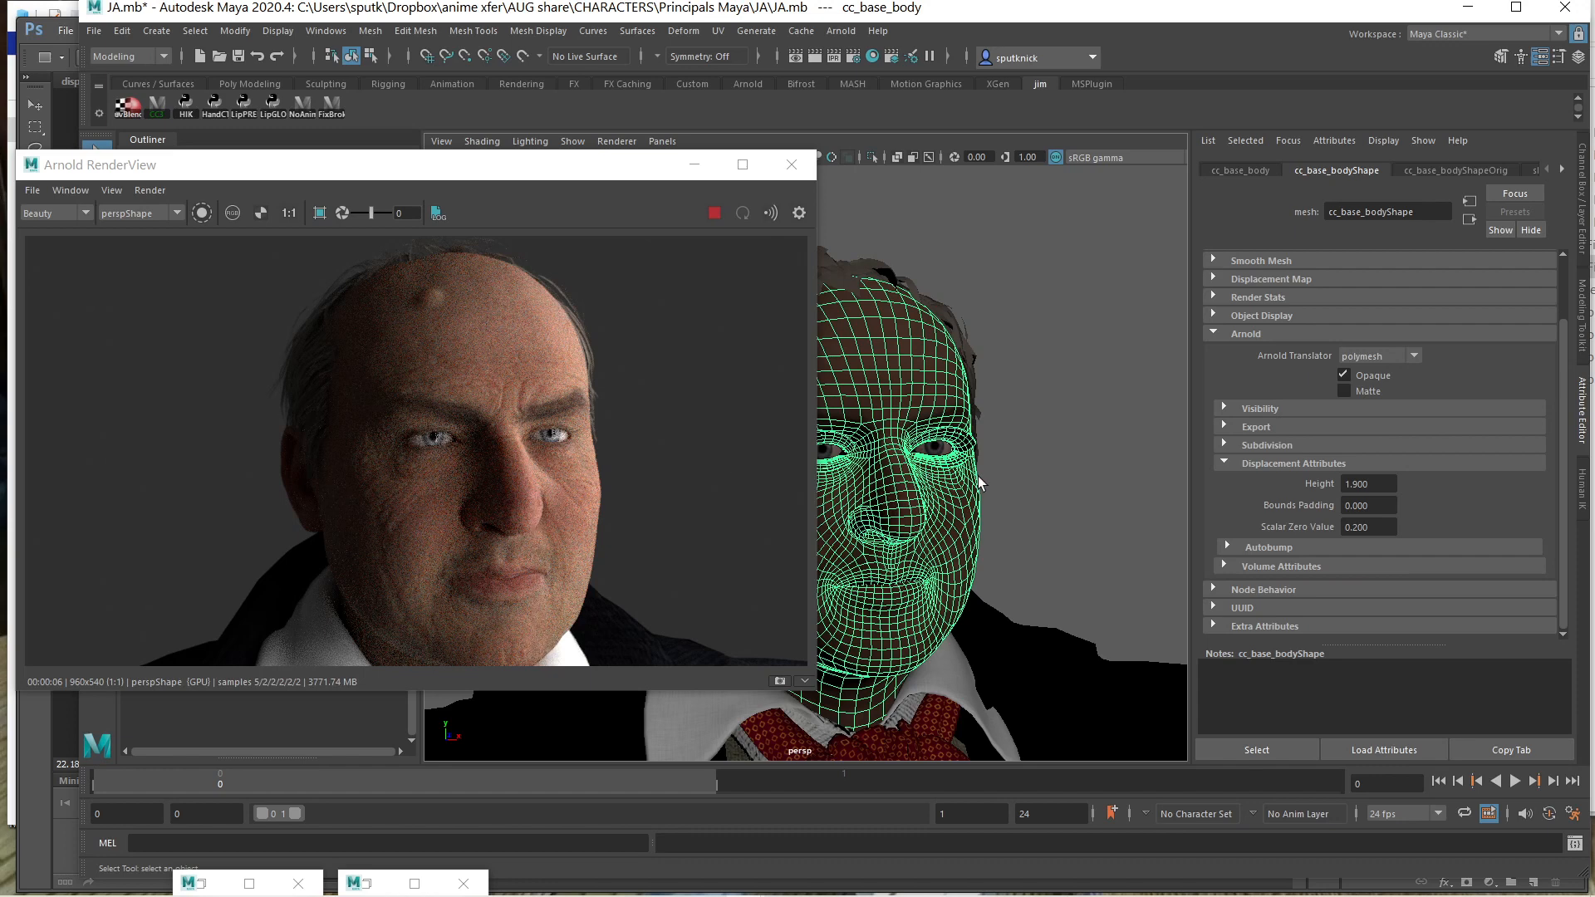
left_click_drag(972, 486, 956, 503, "alt")
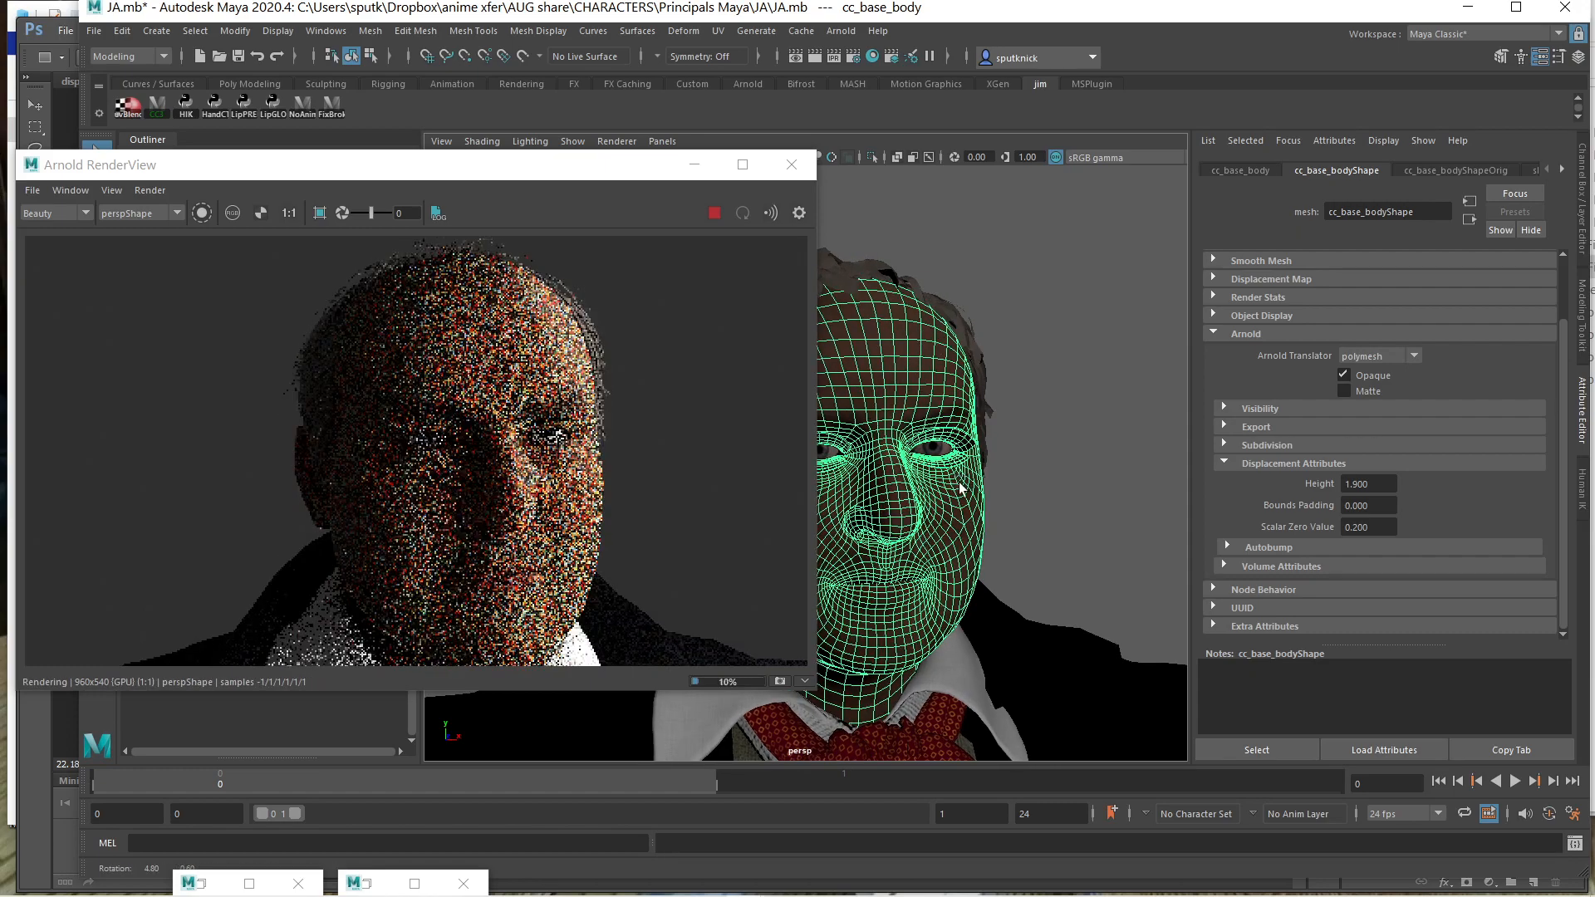
right_click_drag(955, 503, 959, 343, "alt")
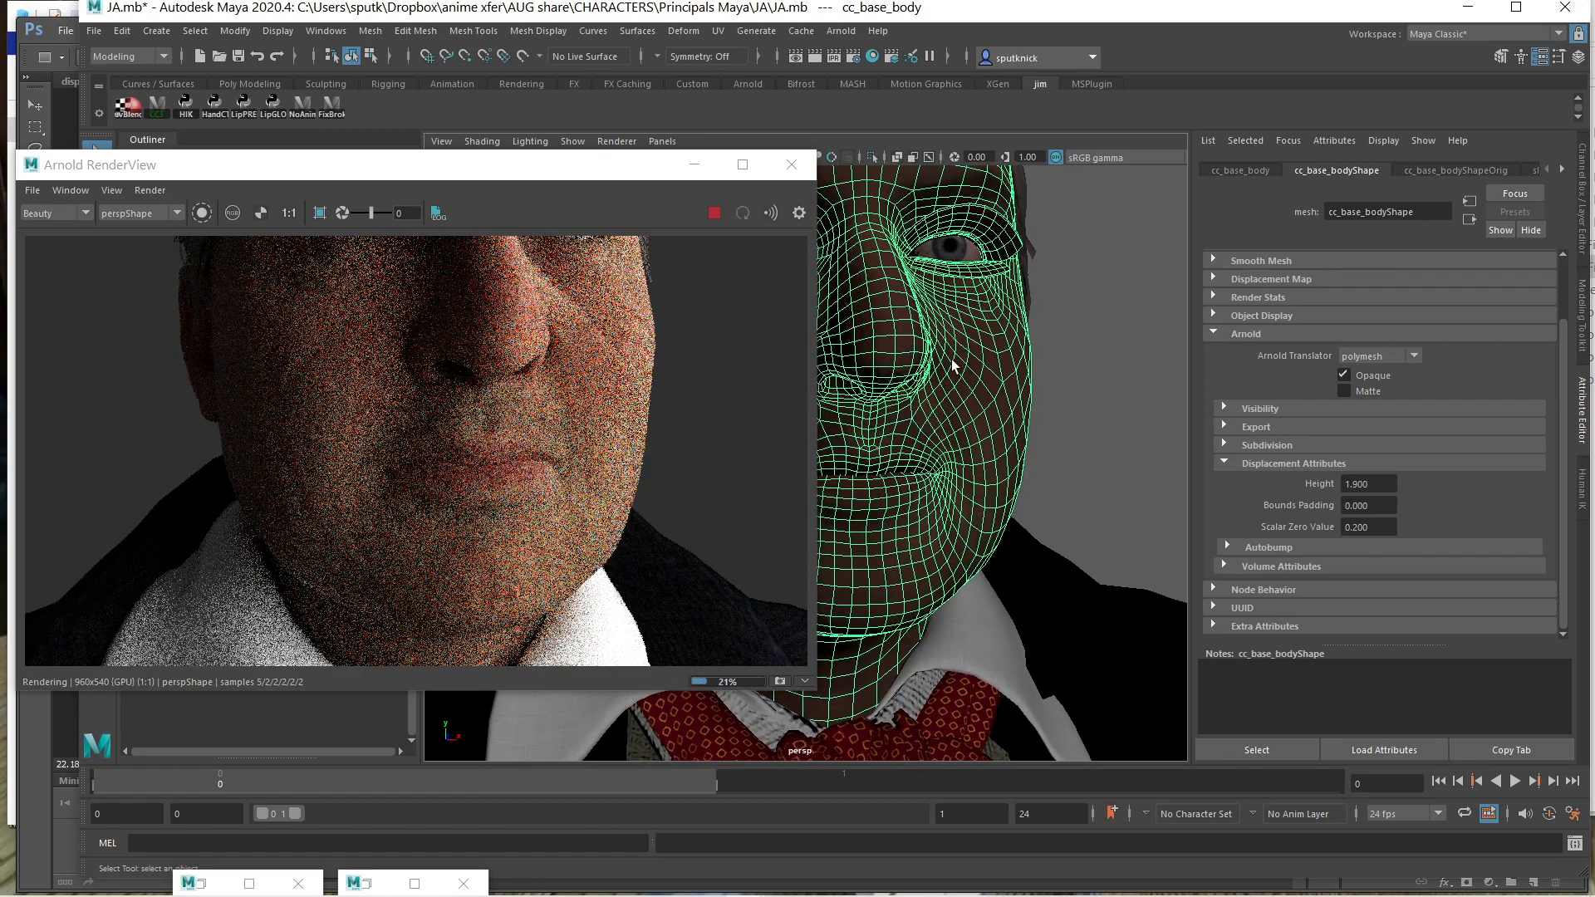
left_click_drag(979, 357, 953, 378, "alt")
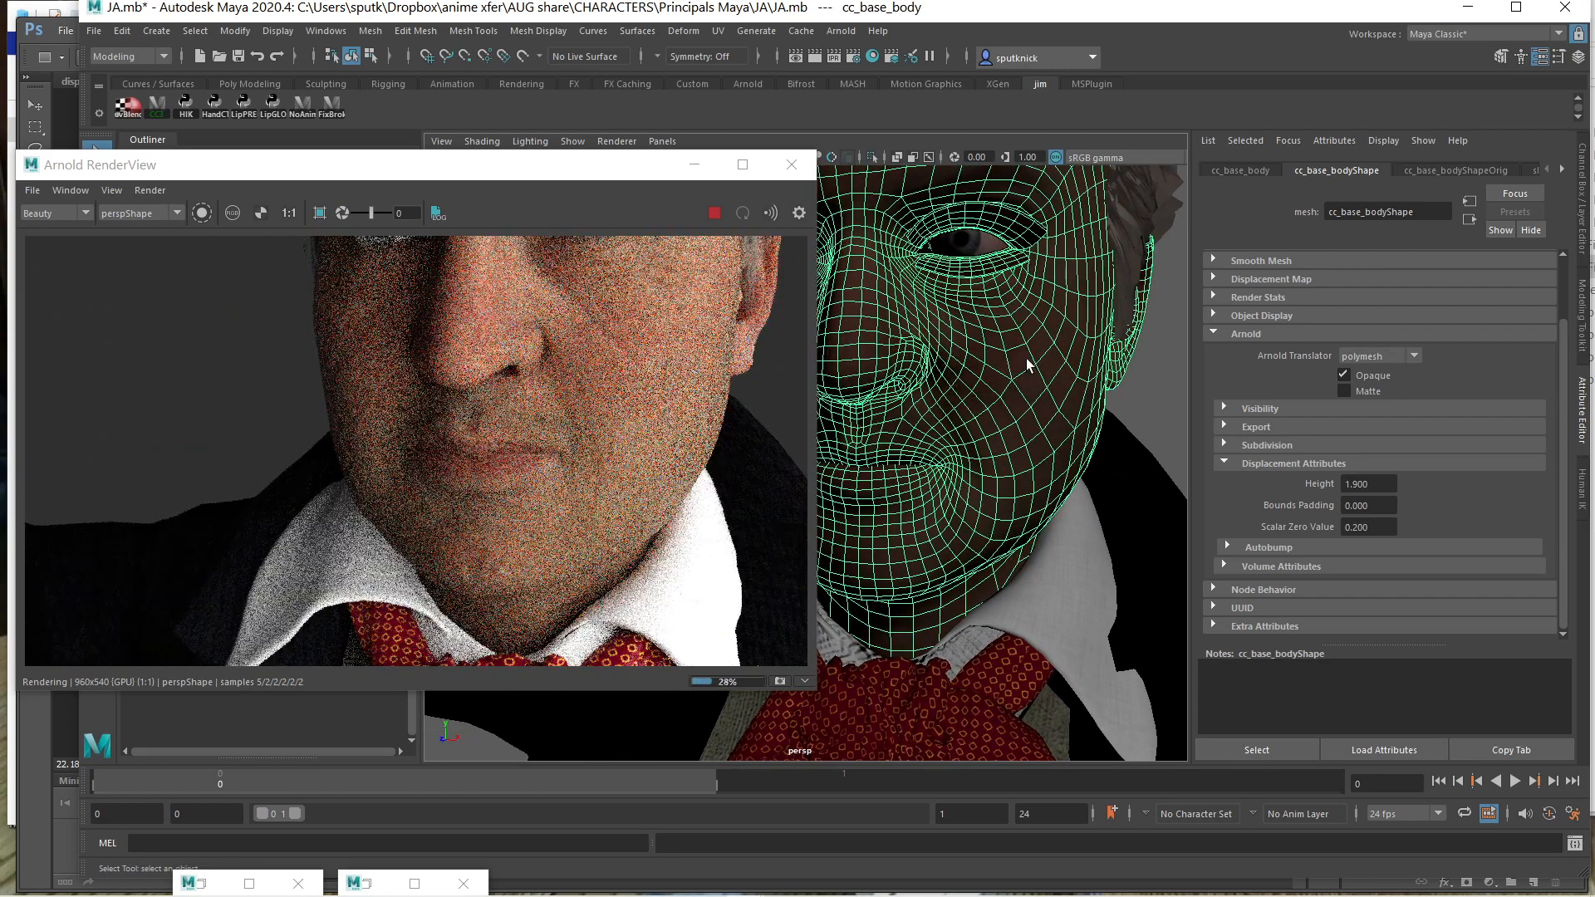
Open the Hypershade, graph the connections of the cc_base_bodySG shading group, and examine how the DISP.png texture is wired to it
left_click(871, 58)
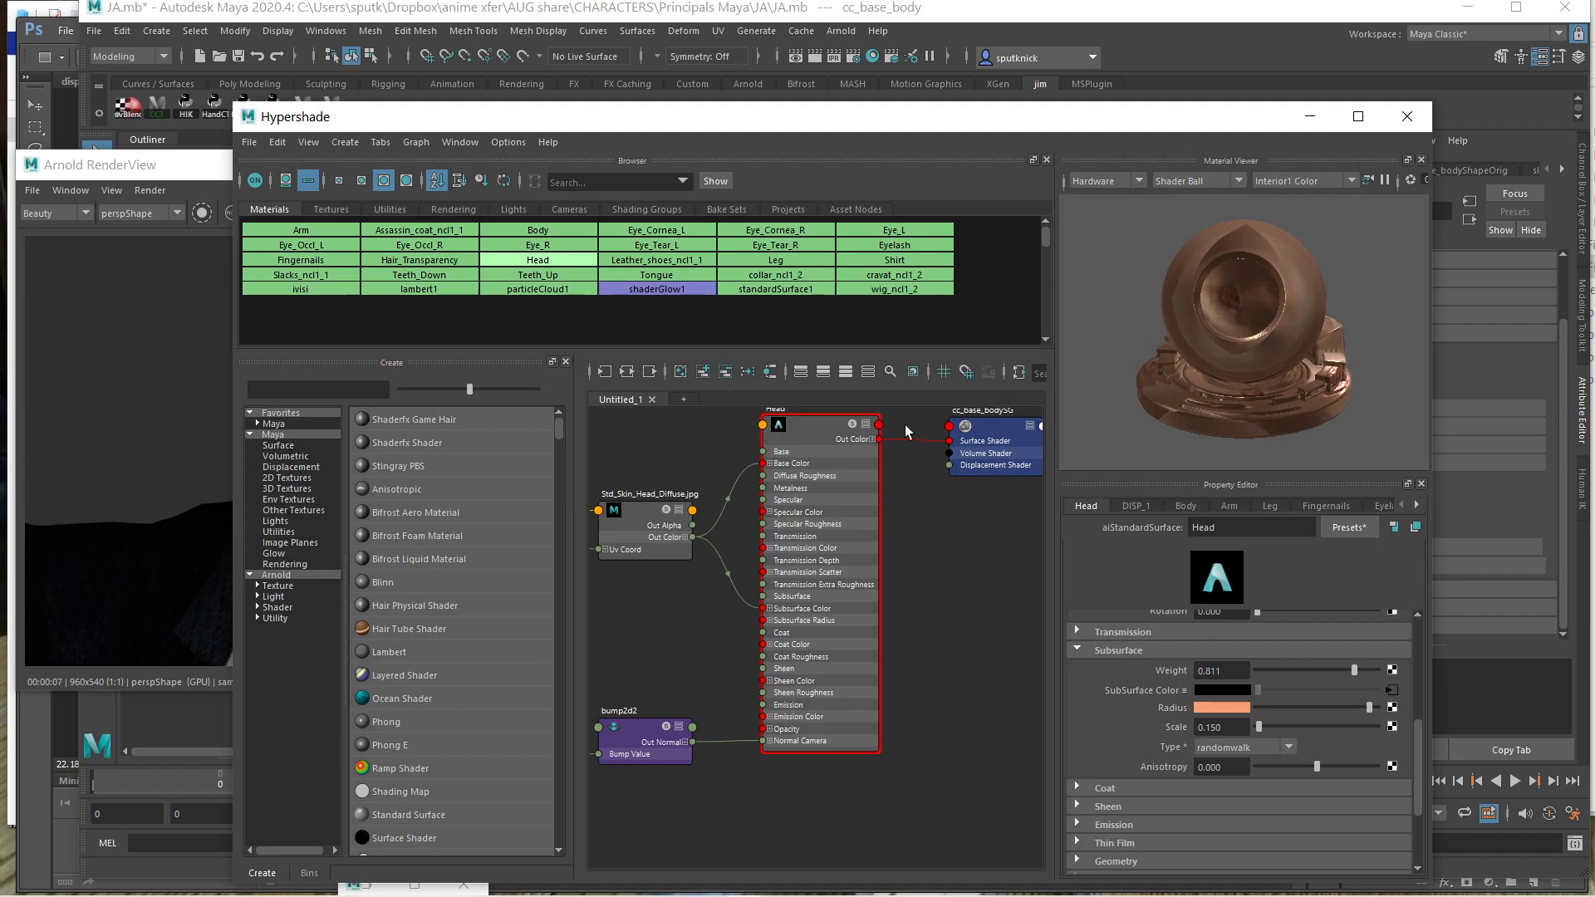
left_click(1001, 434)
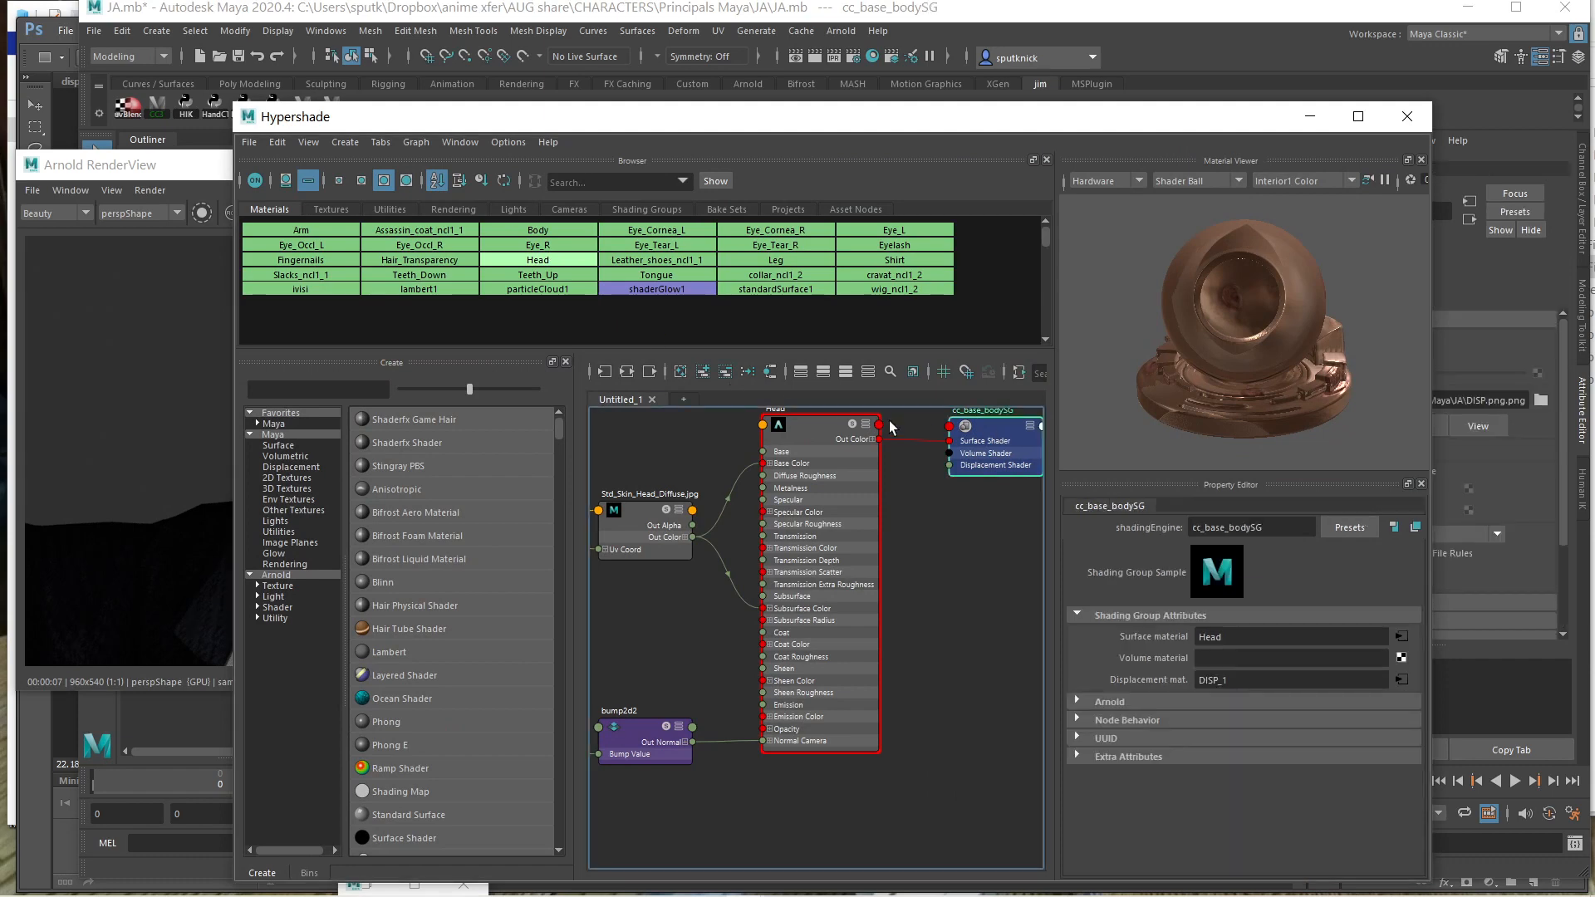
left_click(626, 378)
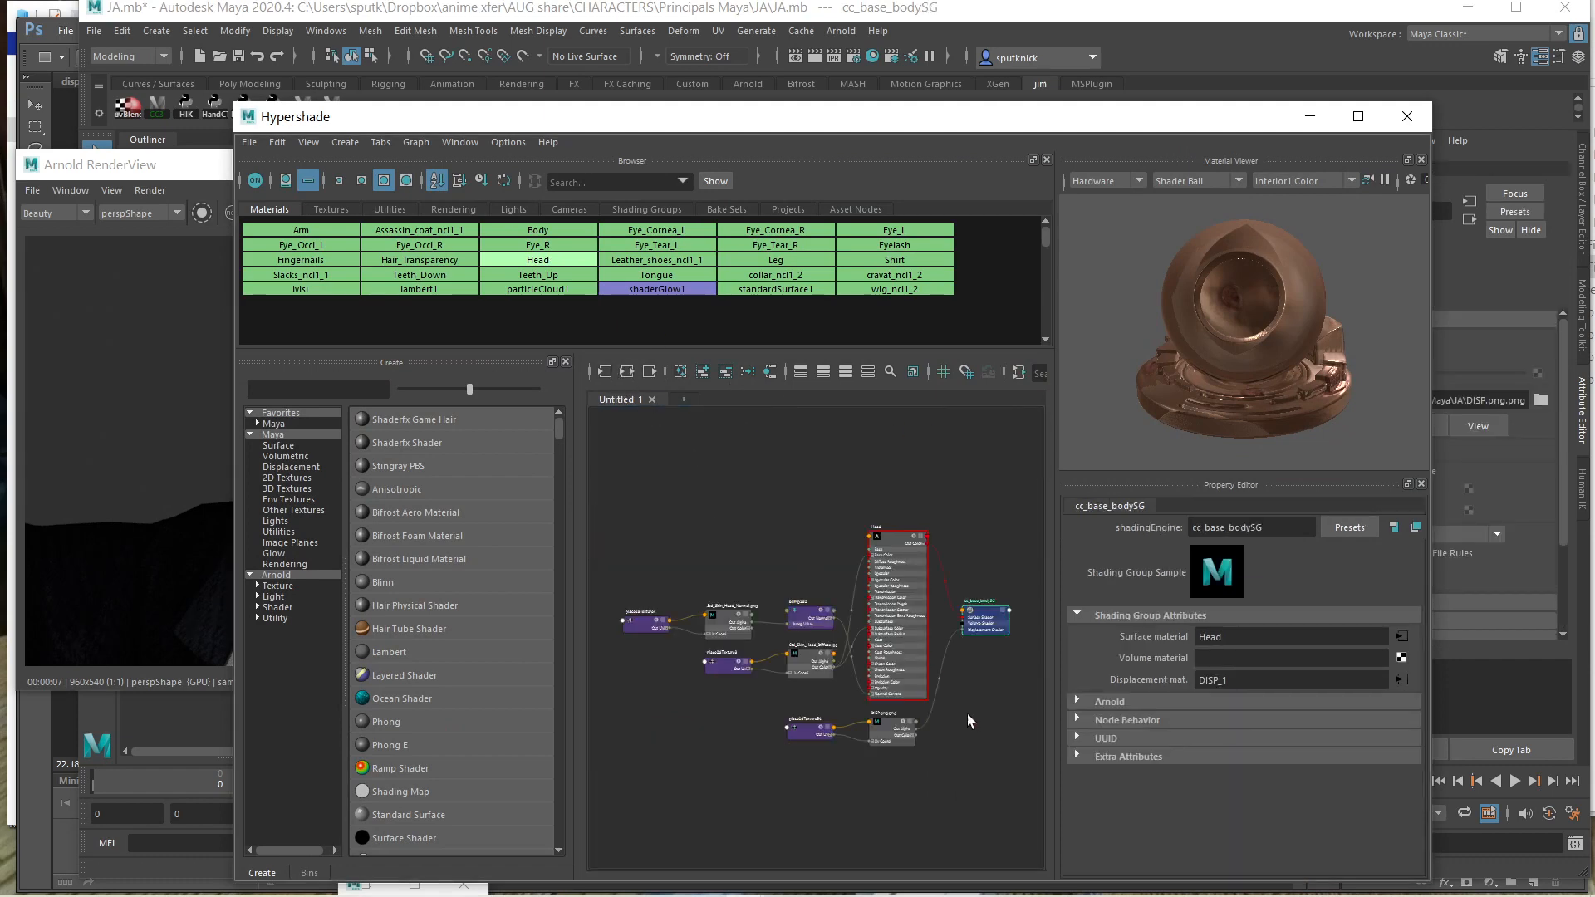
scroll(962, 758, "up", 2)
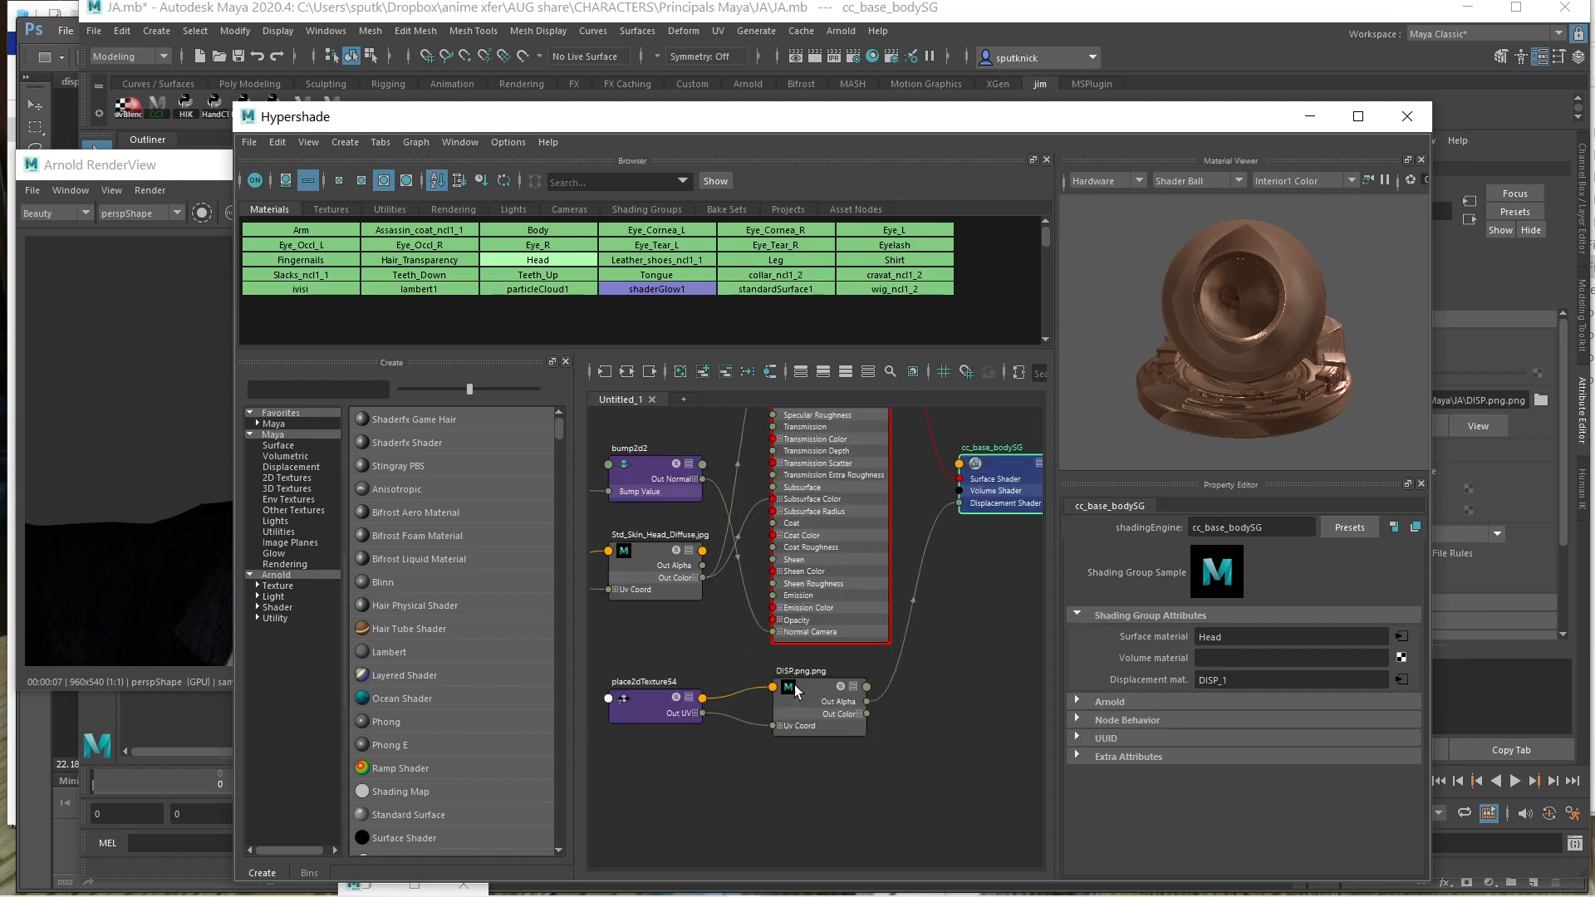
scroll(836, 661, "down", 3)
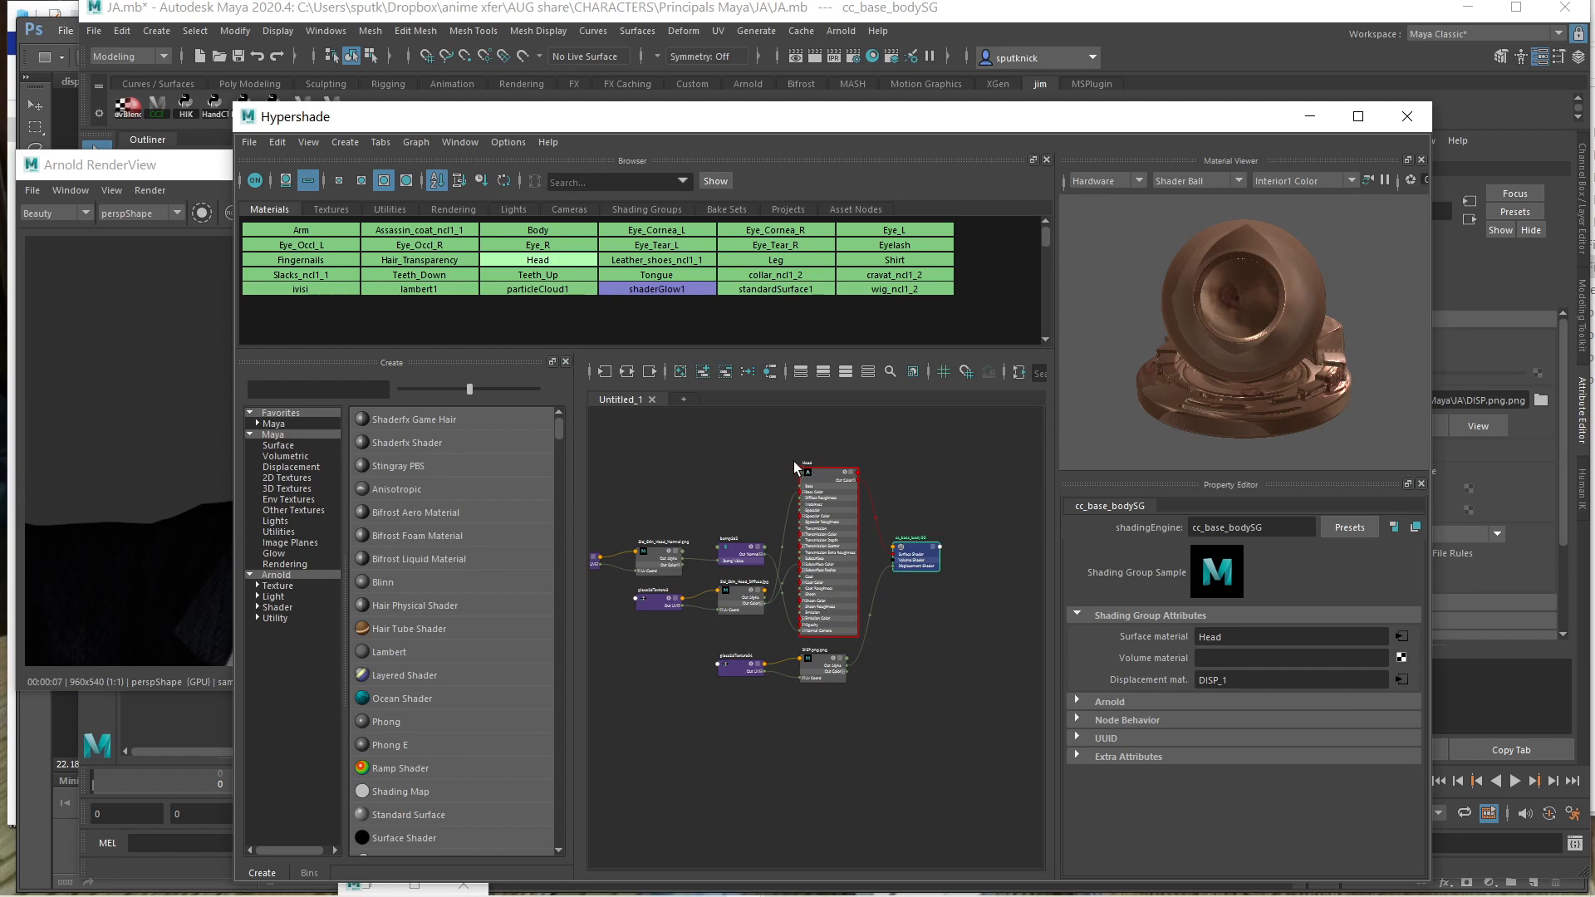
scroll(914, 558, "up", 3)
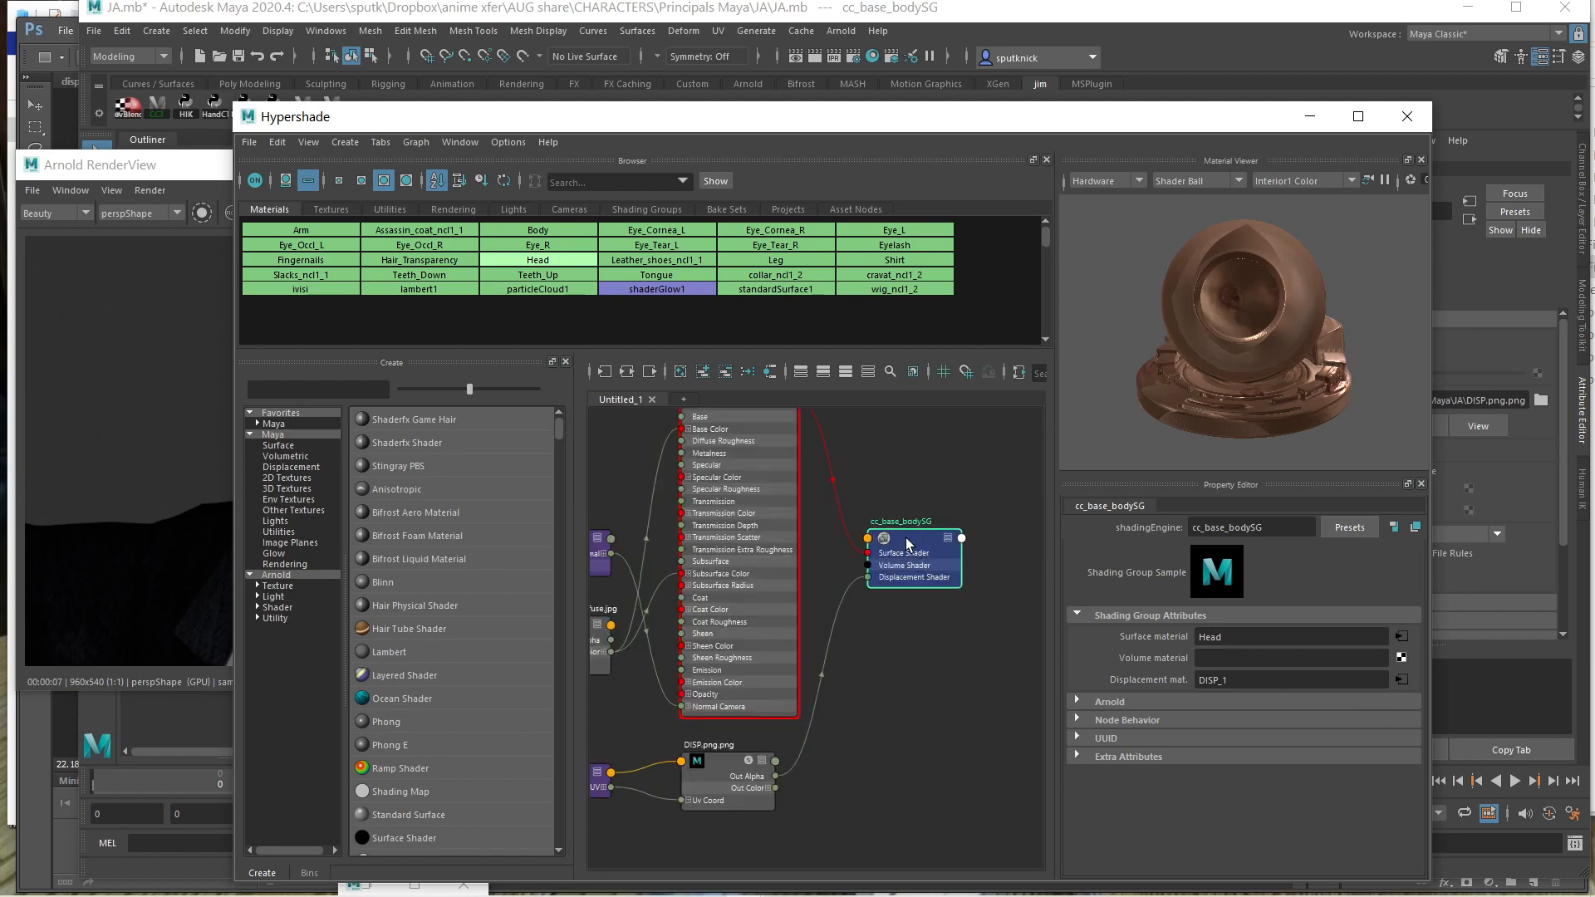
left_click(905, 540)
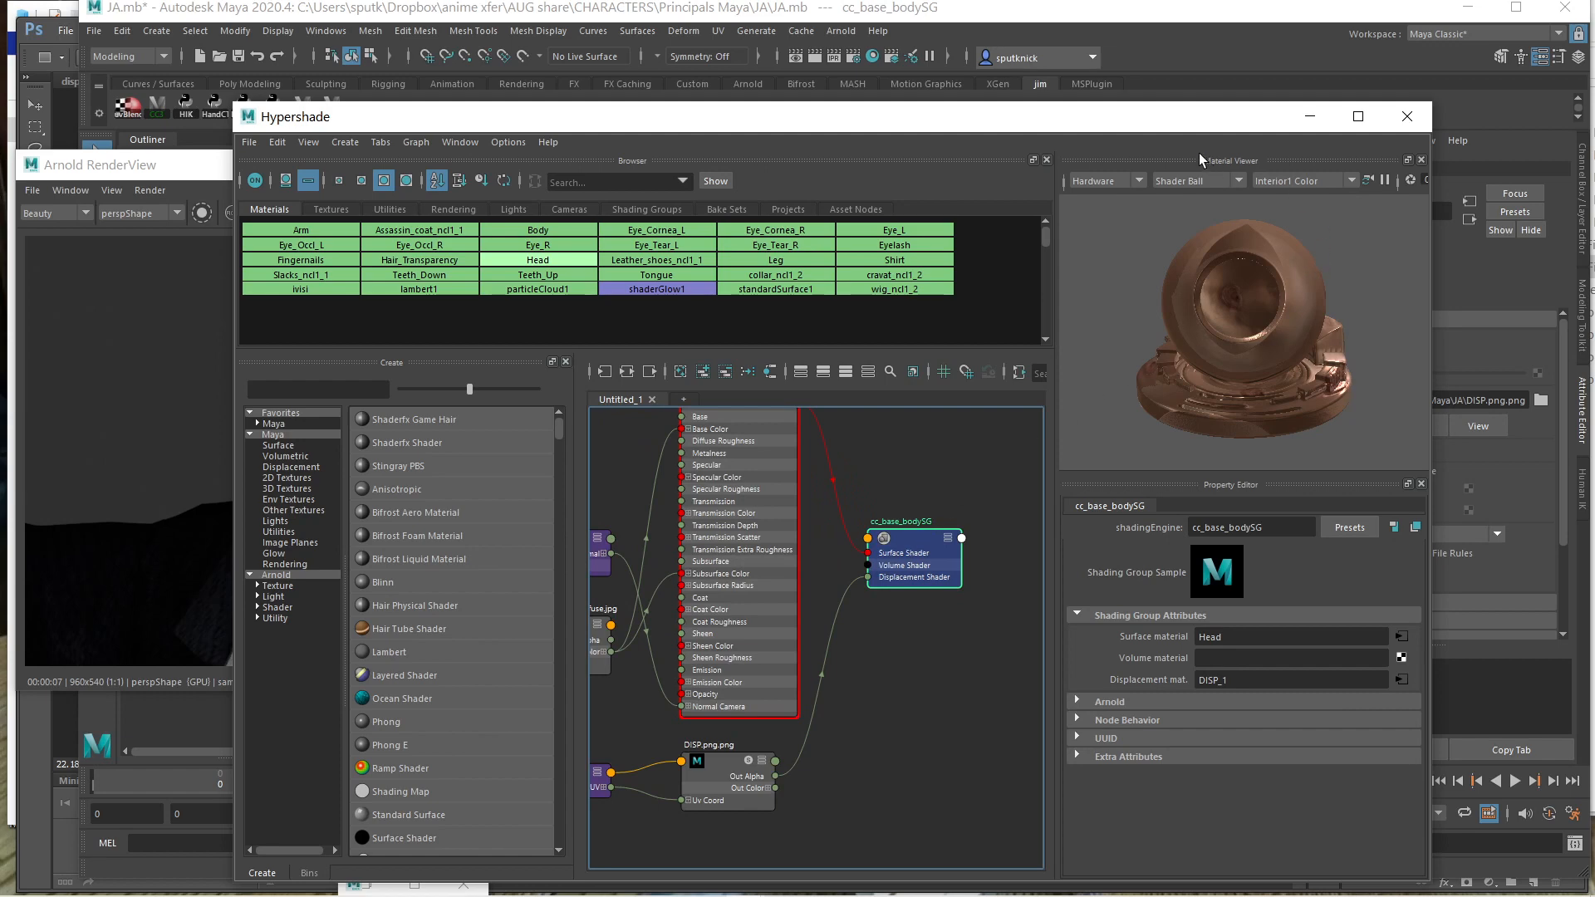
Inspect the surface and displacement material assignments of the cc_base_bodySG shading group beside the Hypershade graph
left_click_drag(1158, 123, 854, 108)
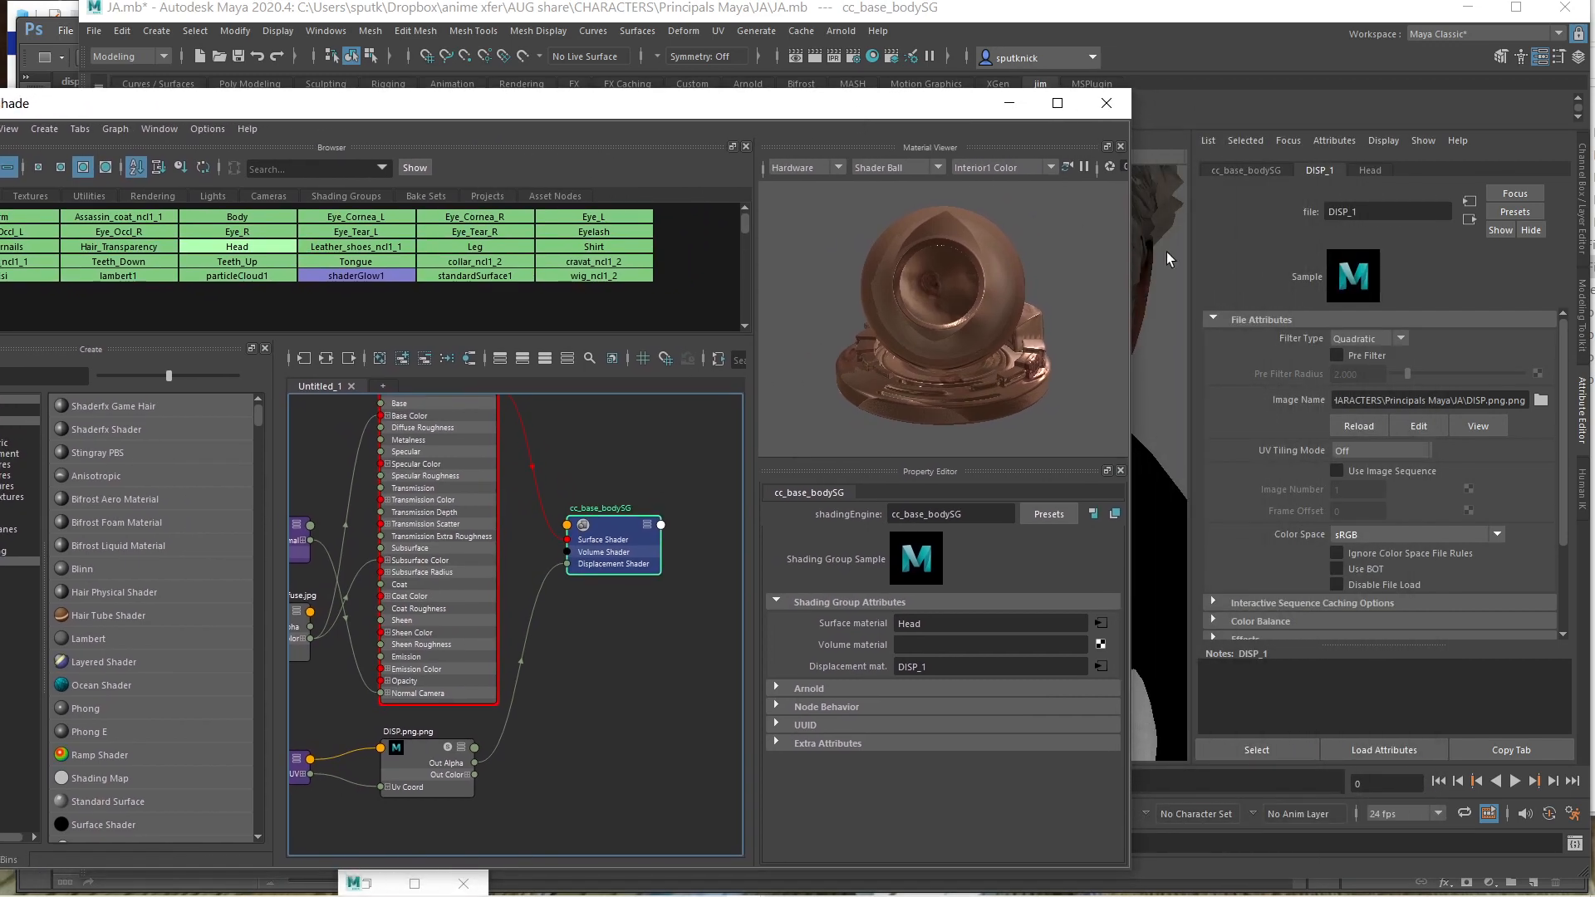
left_click(1231, 172)
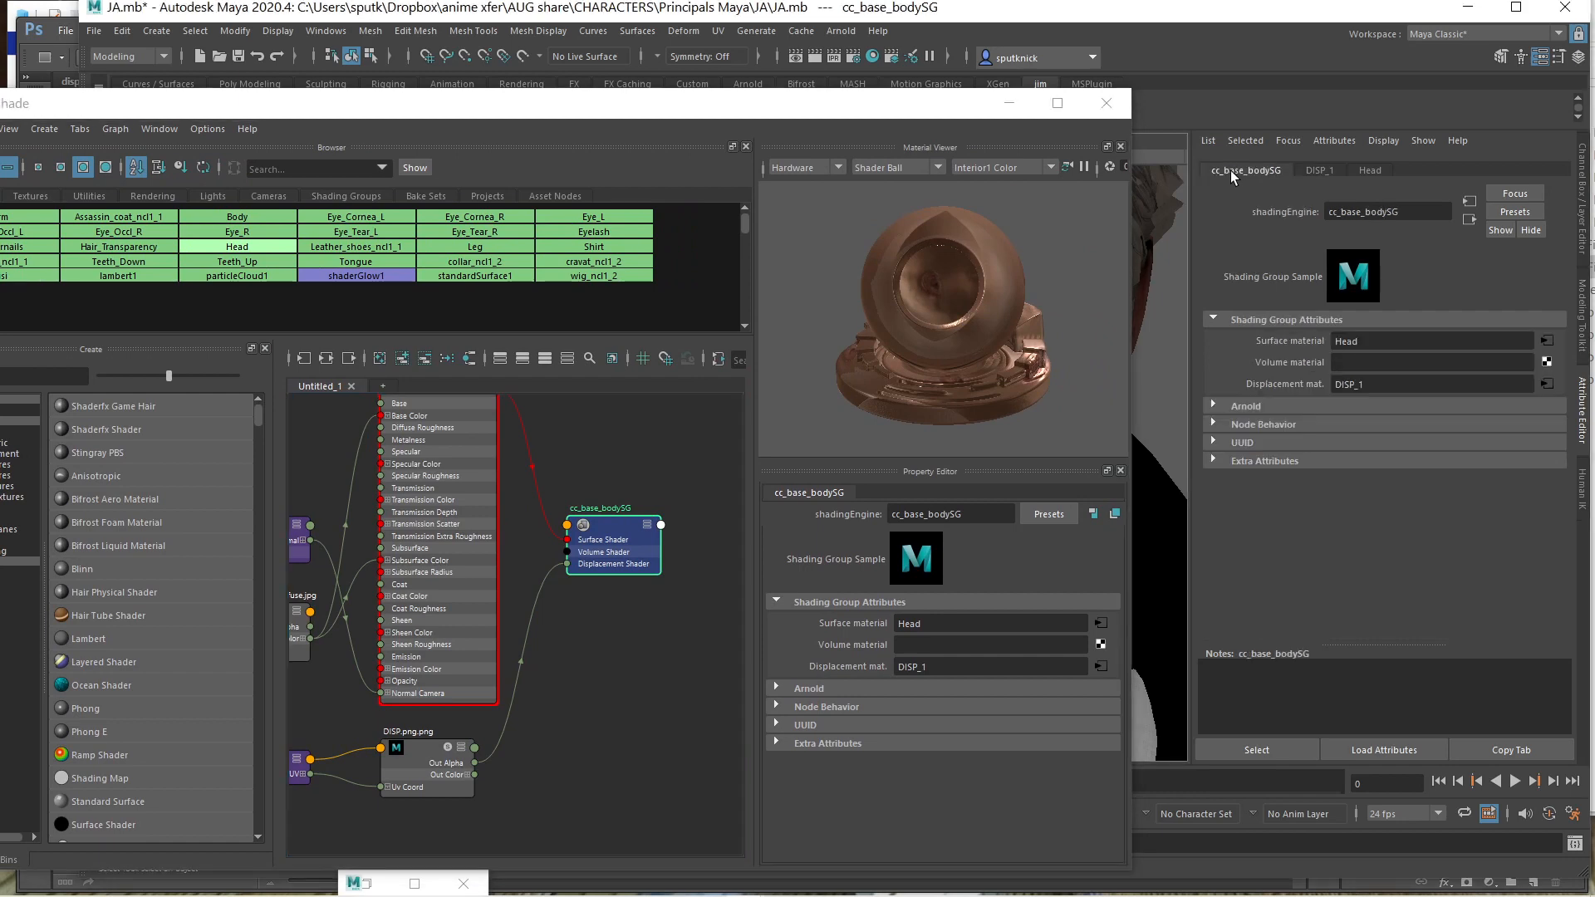
left_click_drag(896, 103, 592, 102)
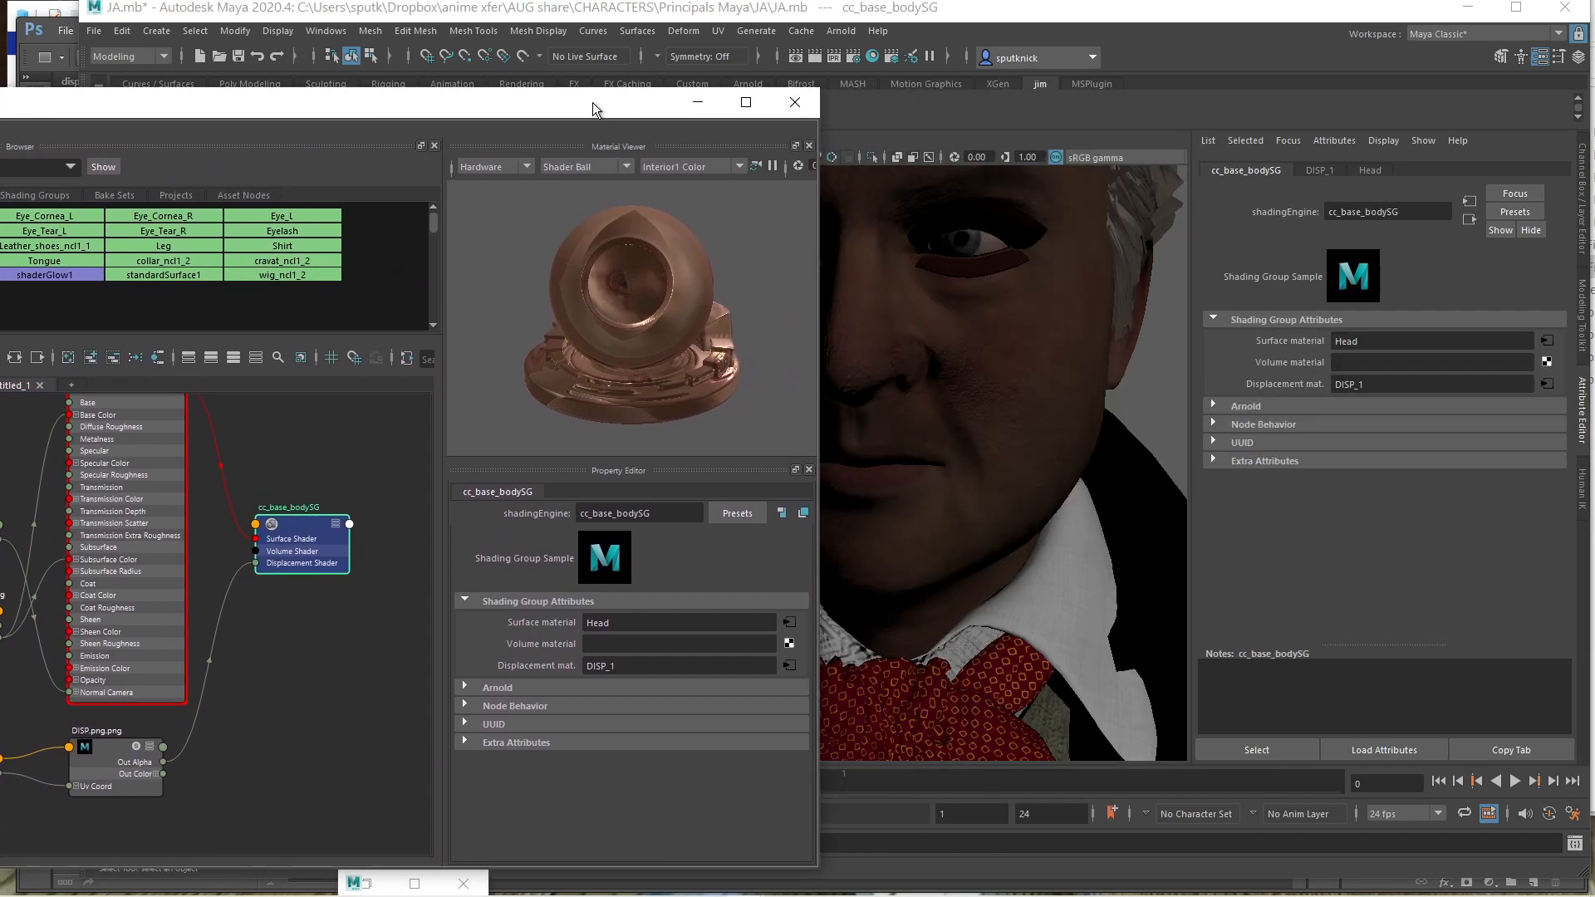
Select the head mesh and review its Arnold subdivision and displacement attributes
left_click(979, 312)
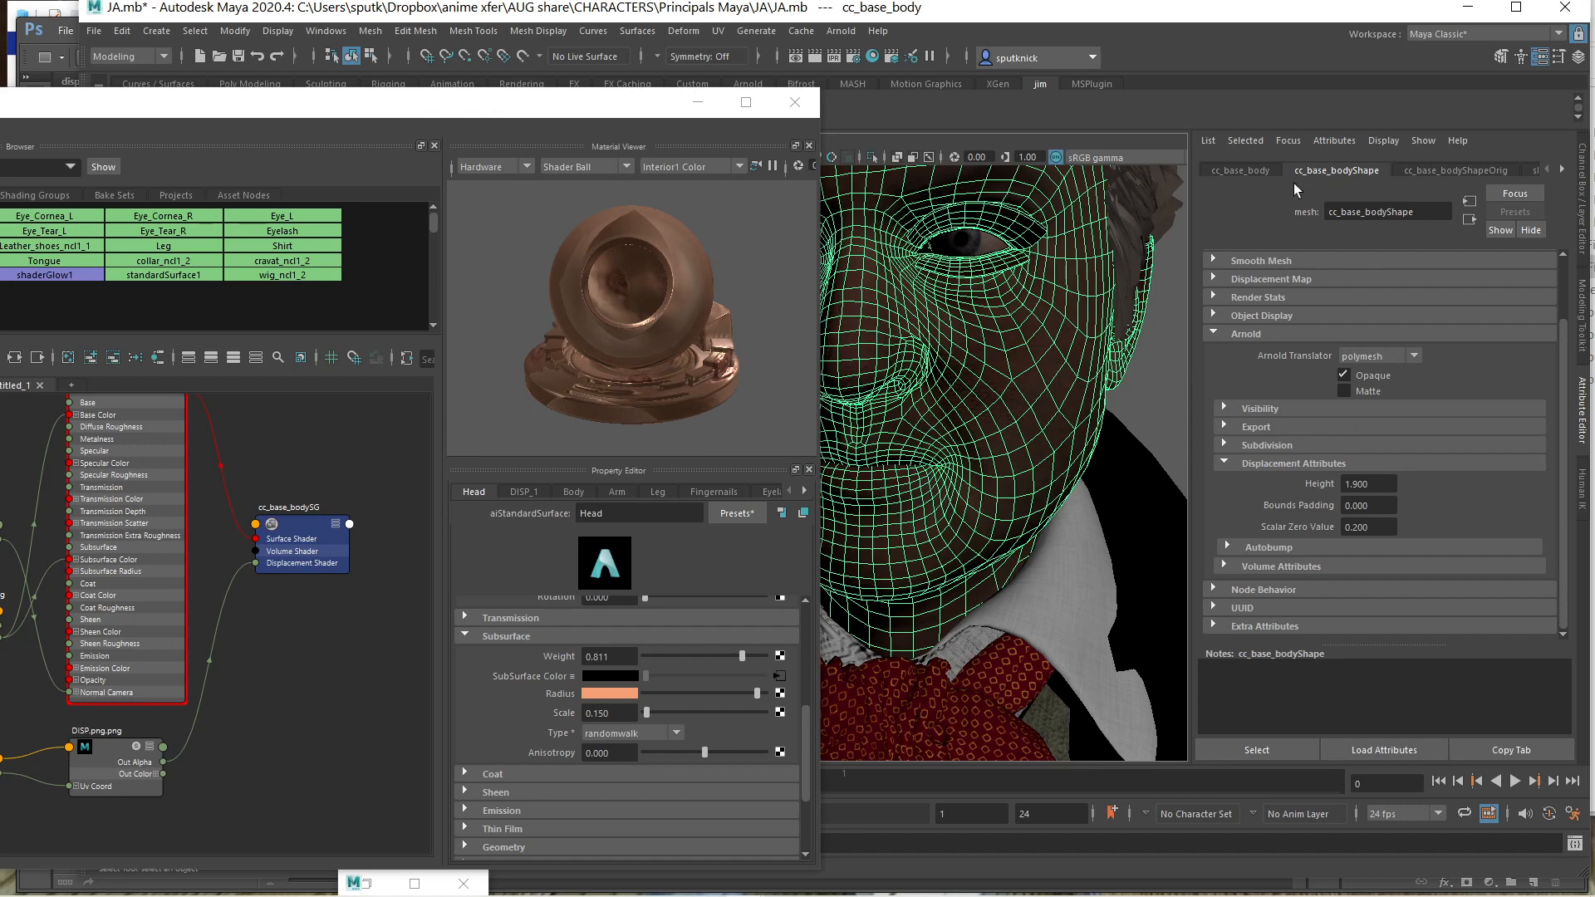
left_click_drag(491, 99, 811, 72)
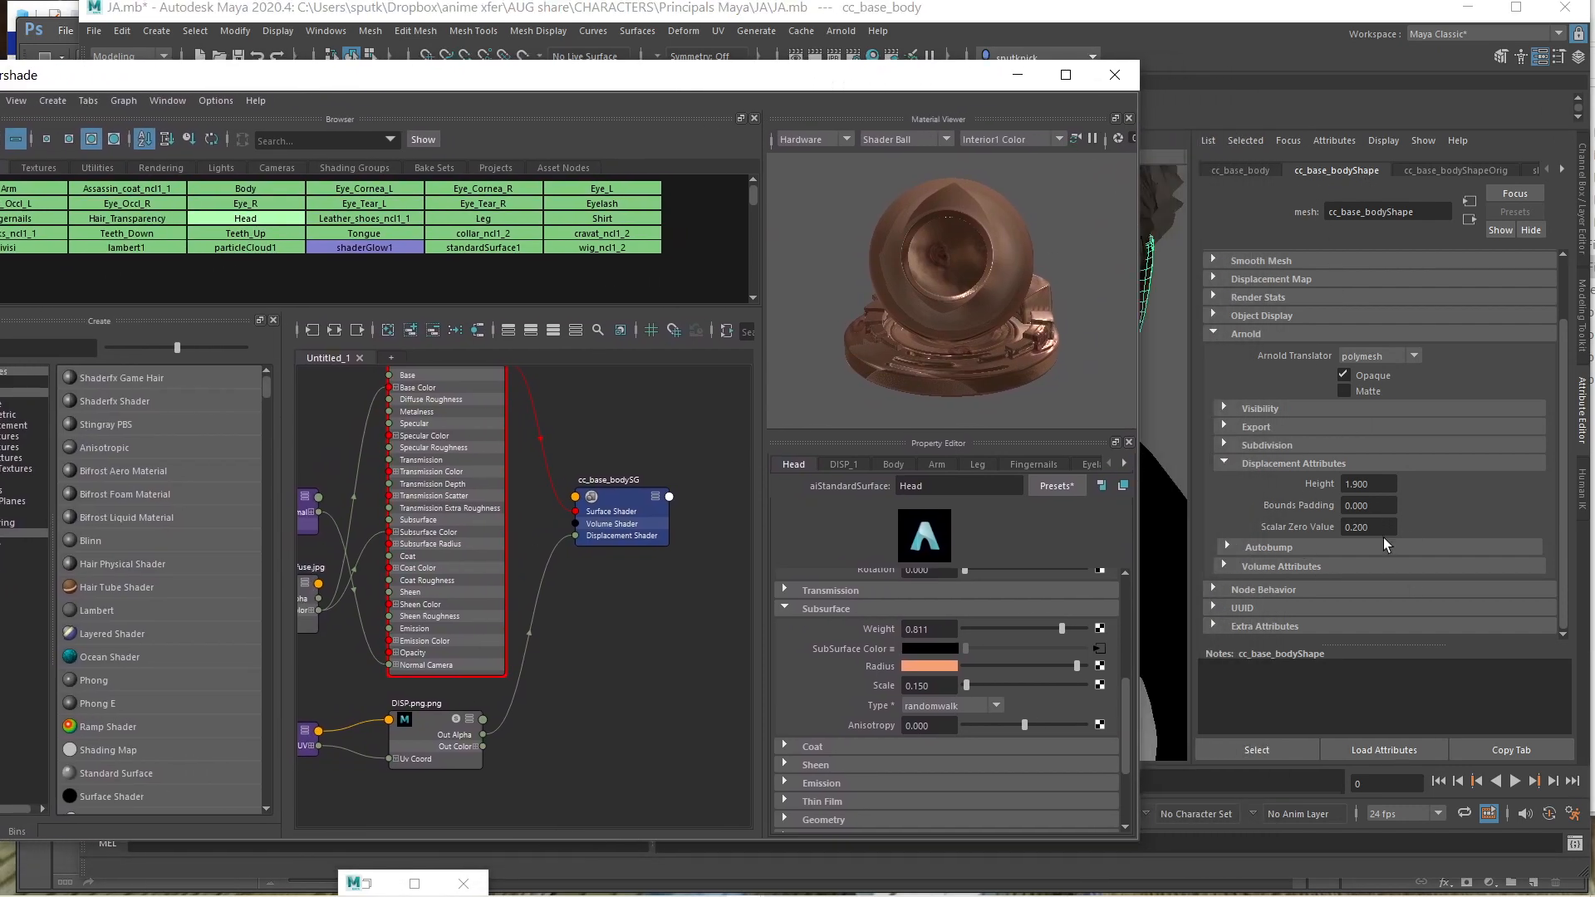
left_click(1223, 445)
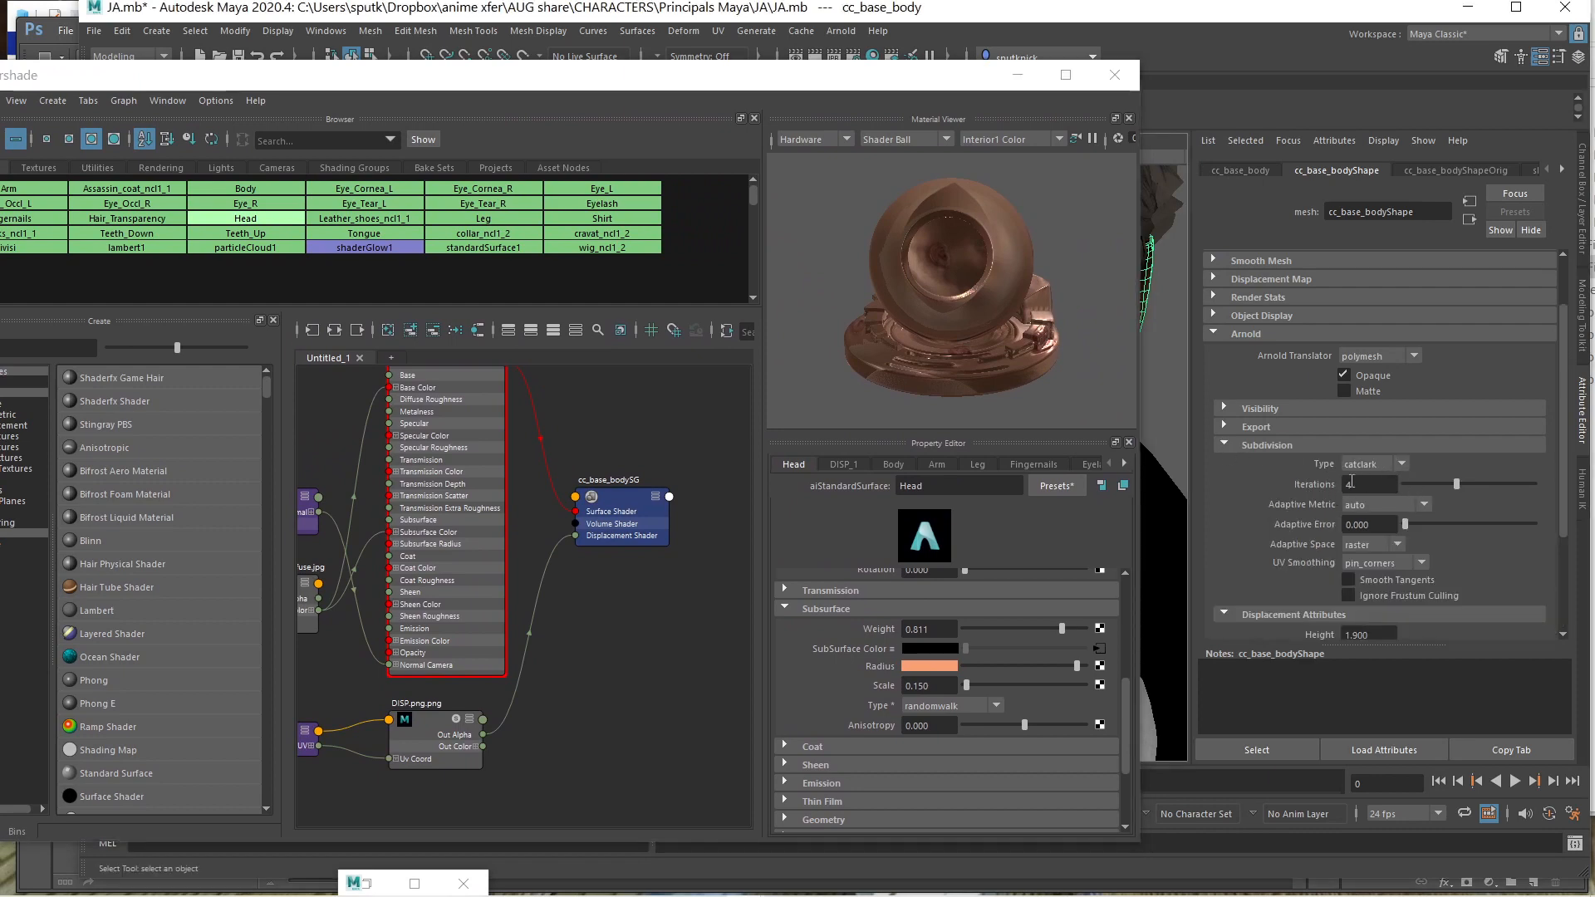
left_click(1222, 445)
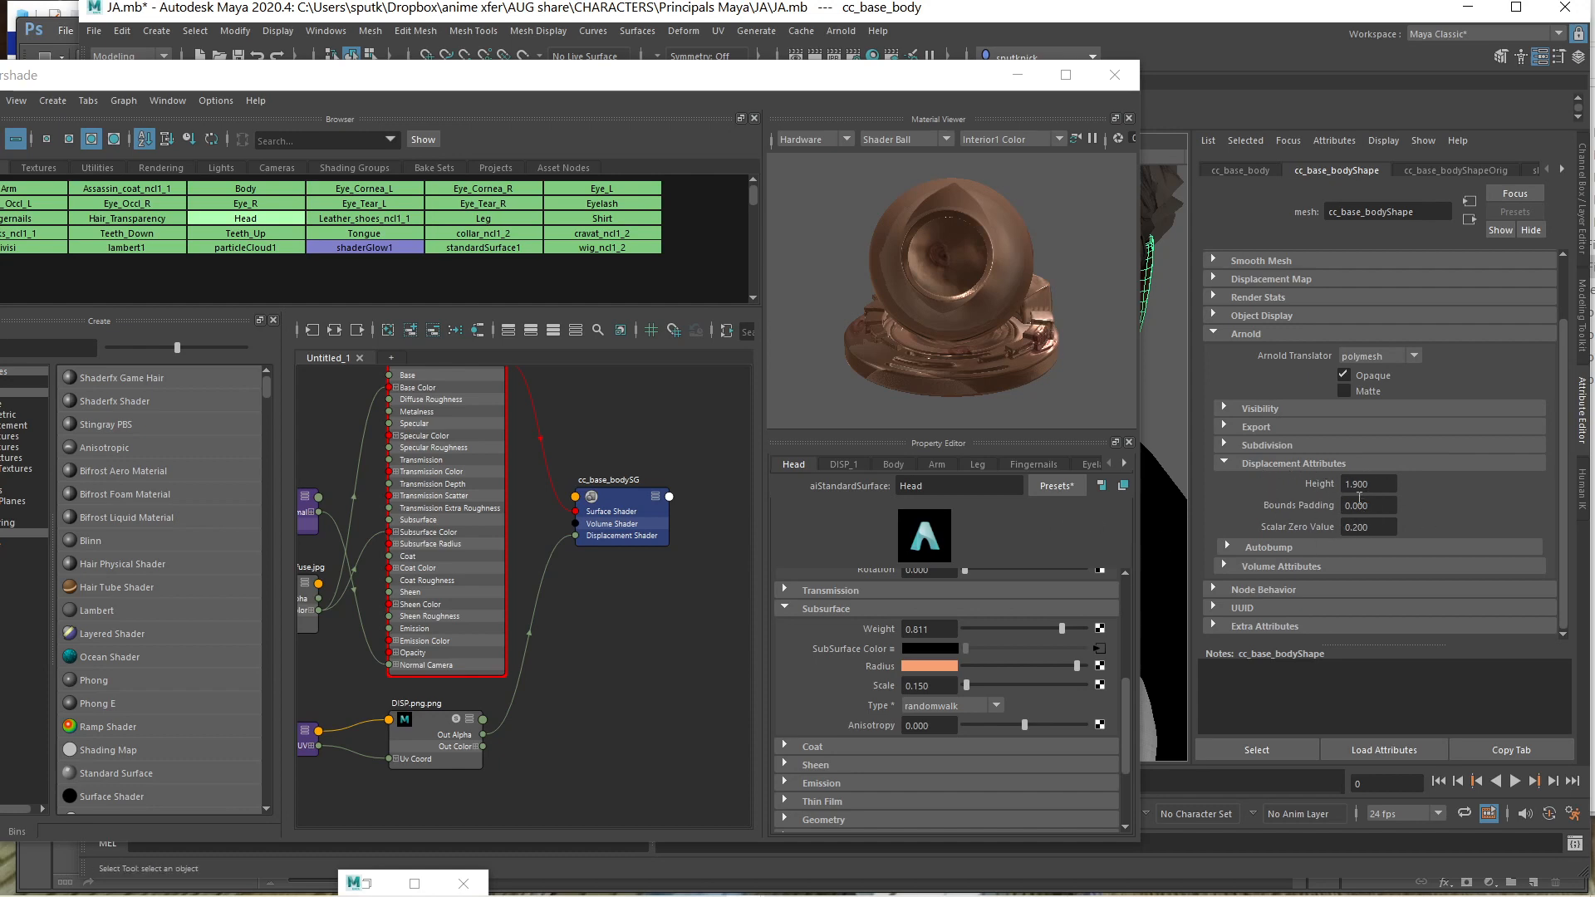
Disconnect the DISP.png texture from the displacement shader input of cc_base_bodySG, and undo the disconnection
left_click_drag(423, 77, 848, 45)
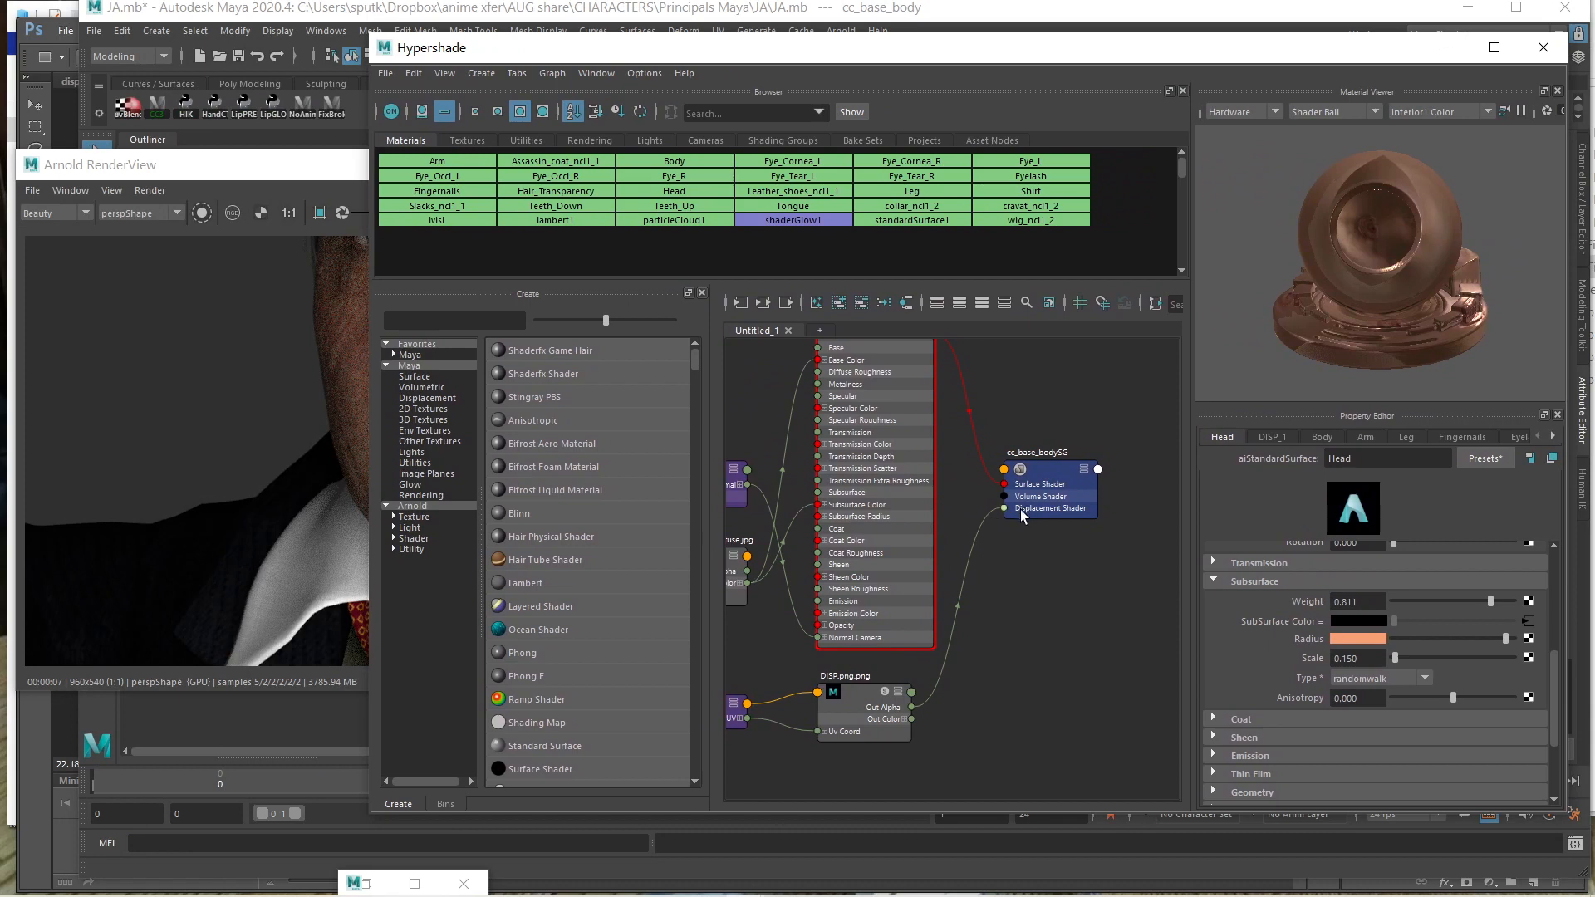
left_click_drag(1173, 57, 1010, 72)
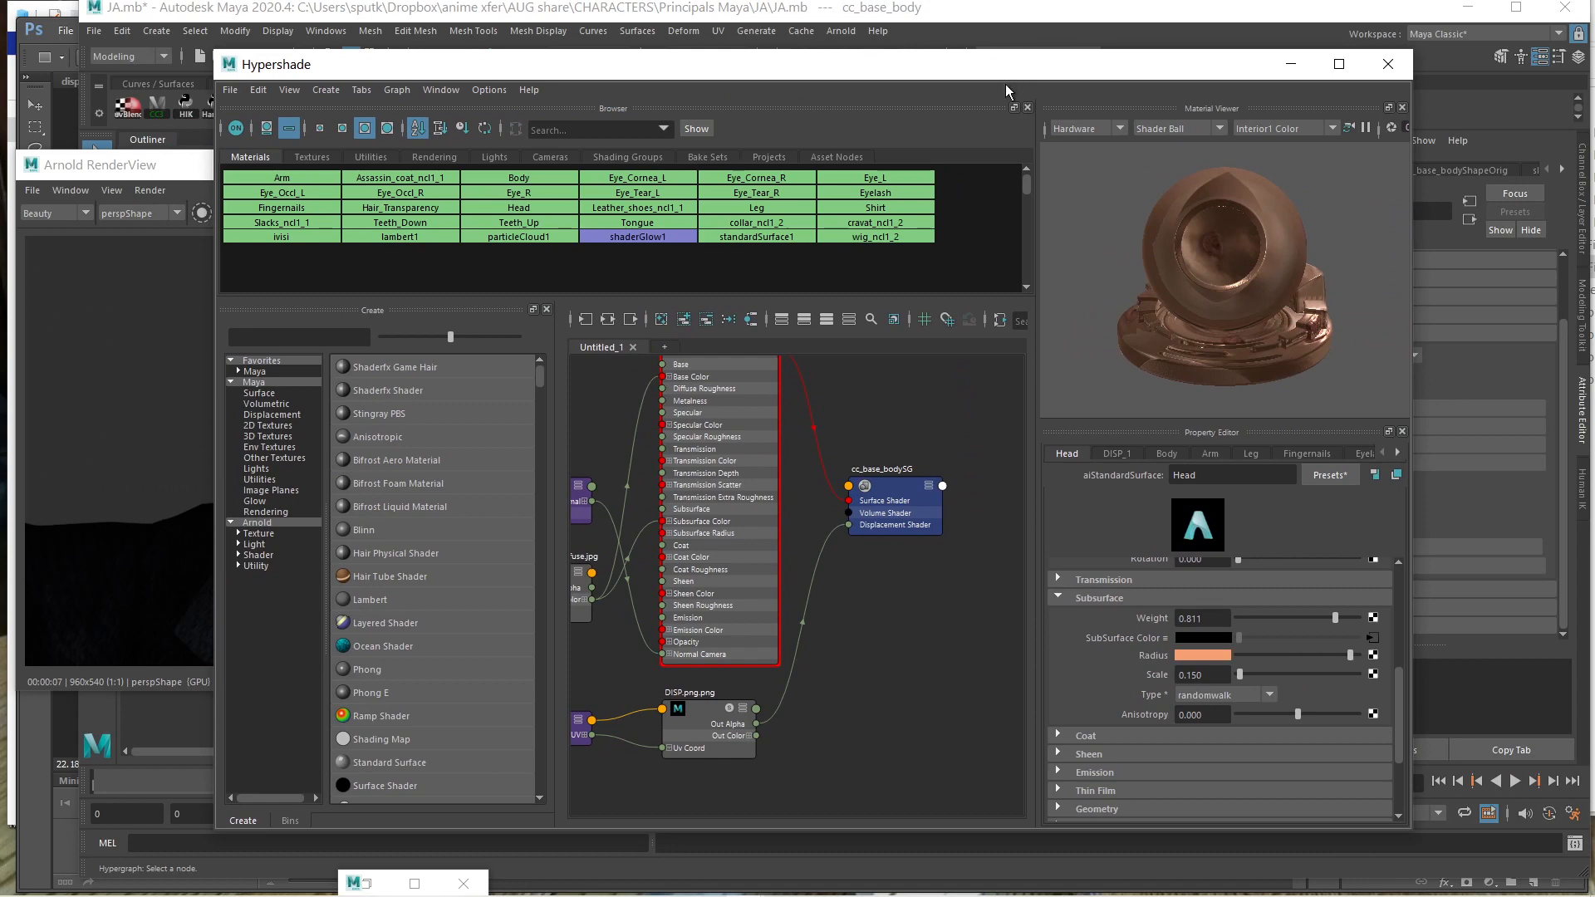
left_click_drag(967, 71, 1190, 31)
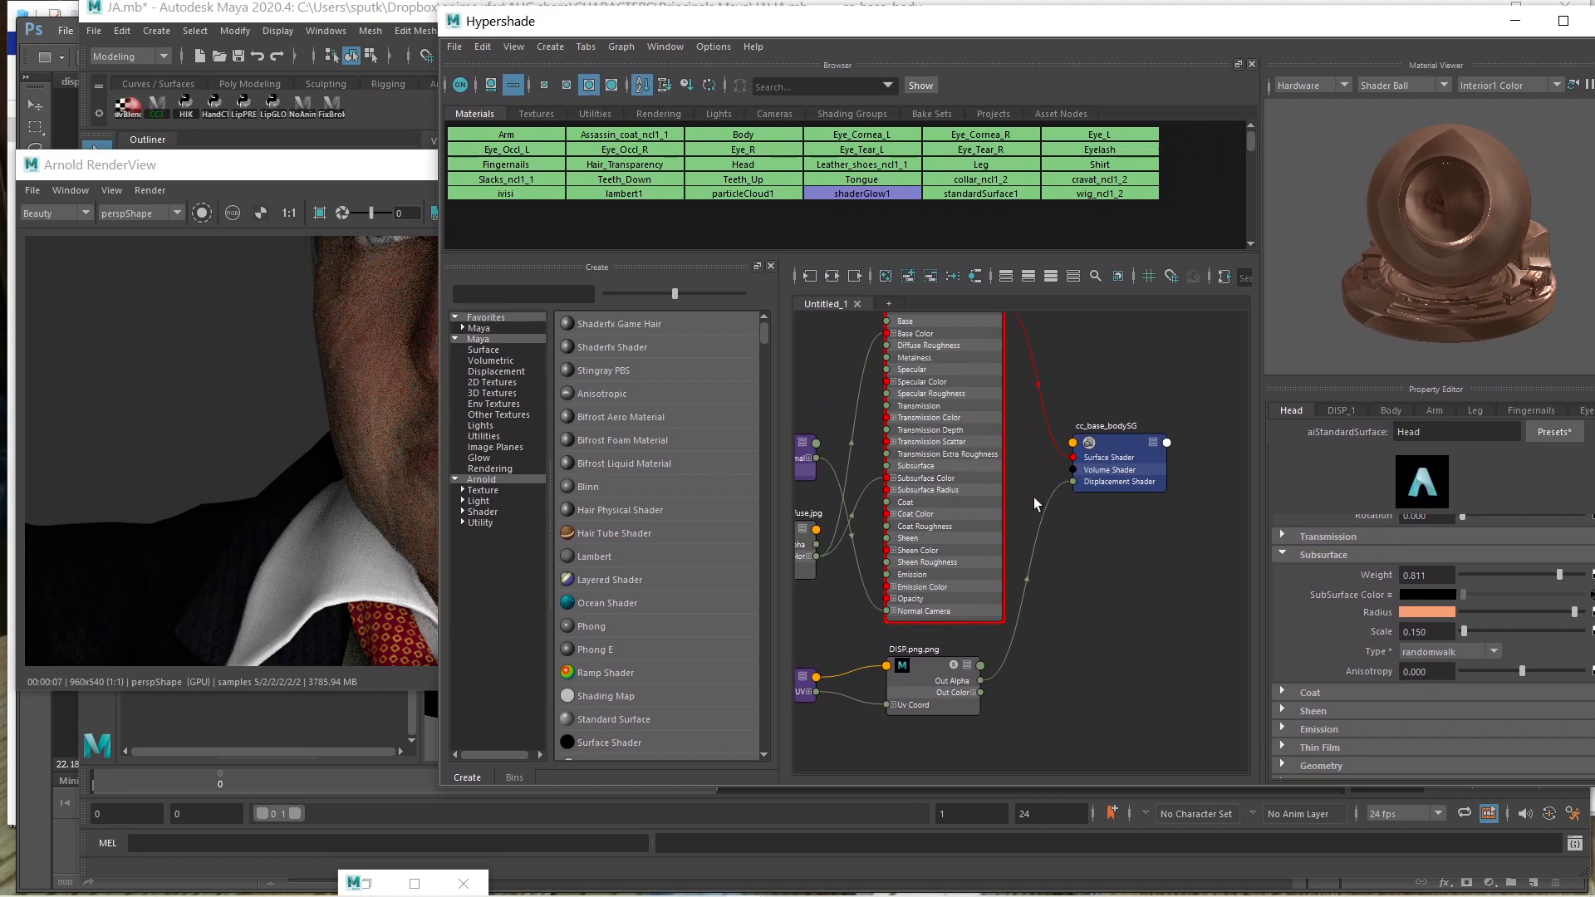
left_click_drag(1060, 488, 1088, 579)
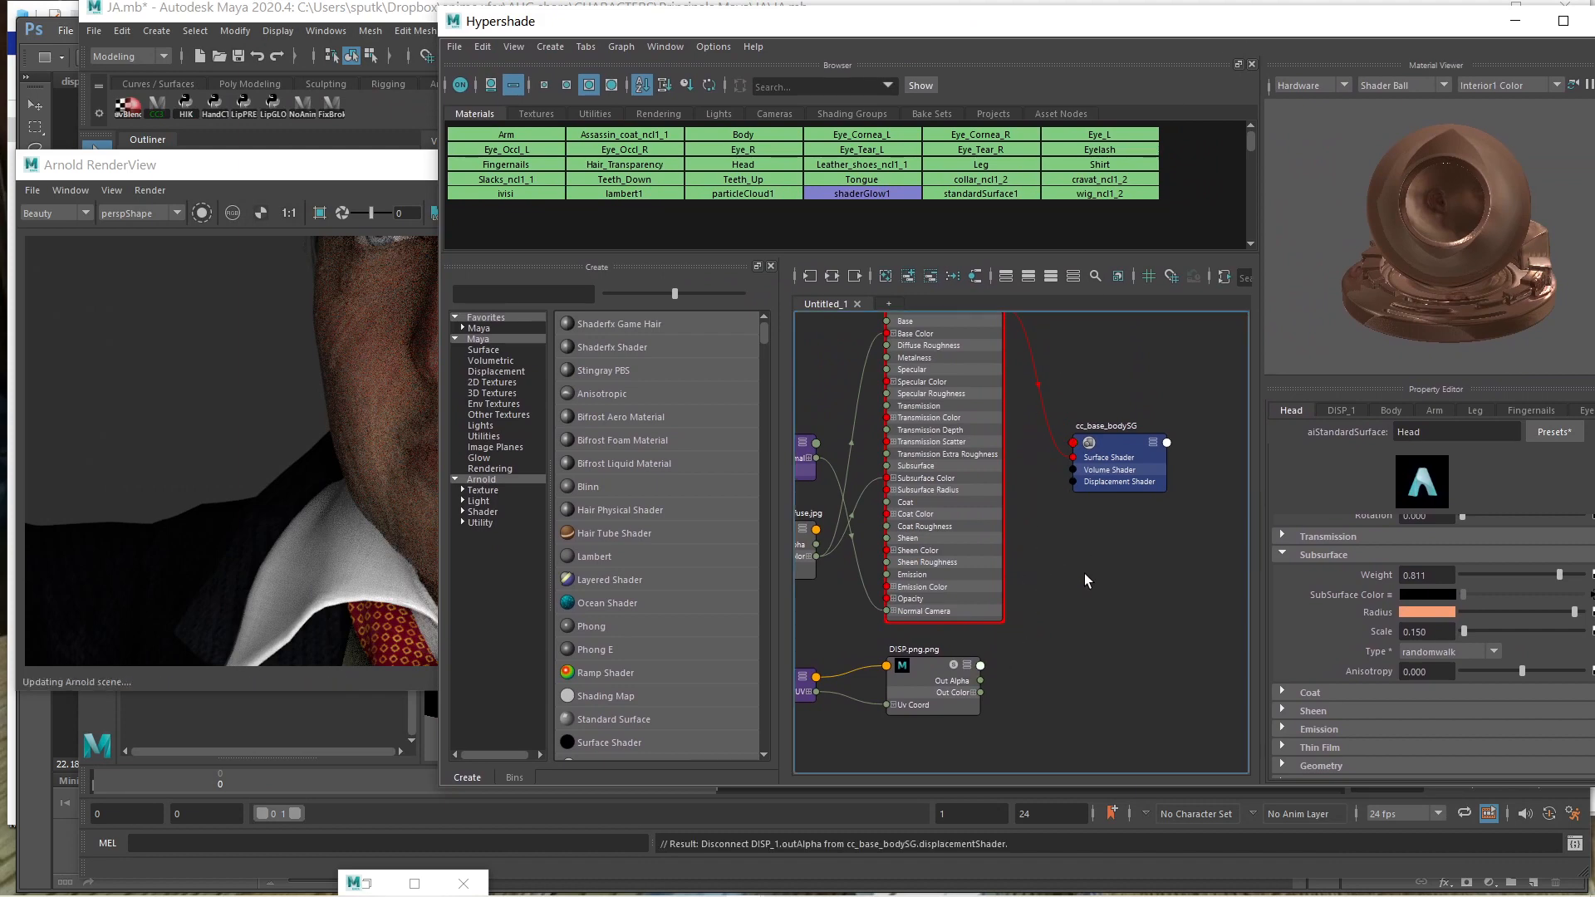
key("ctrl+z")
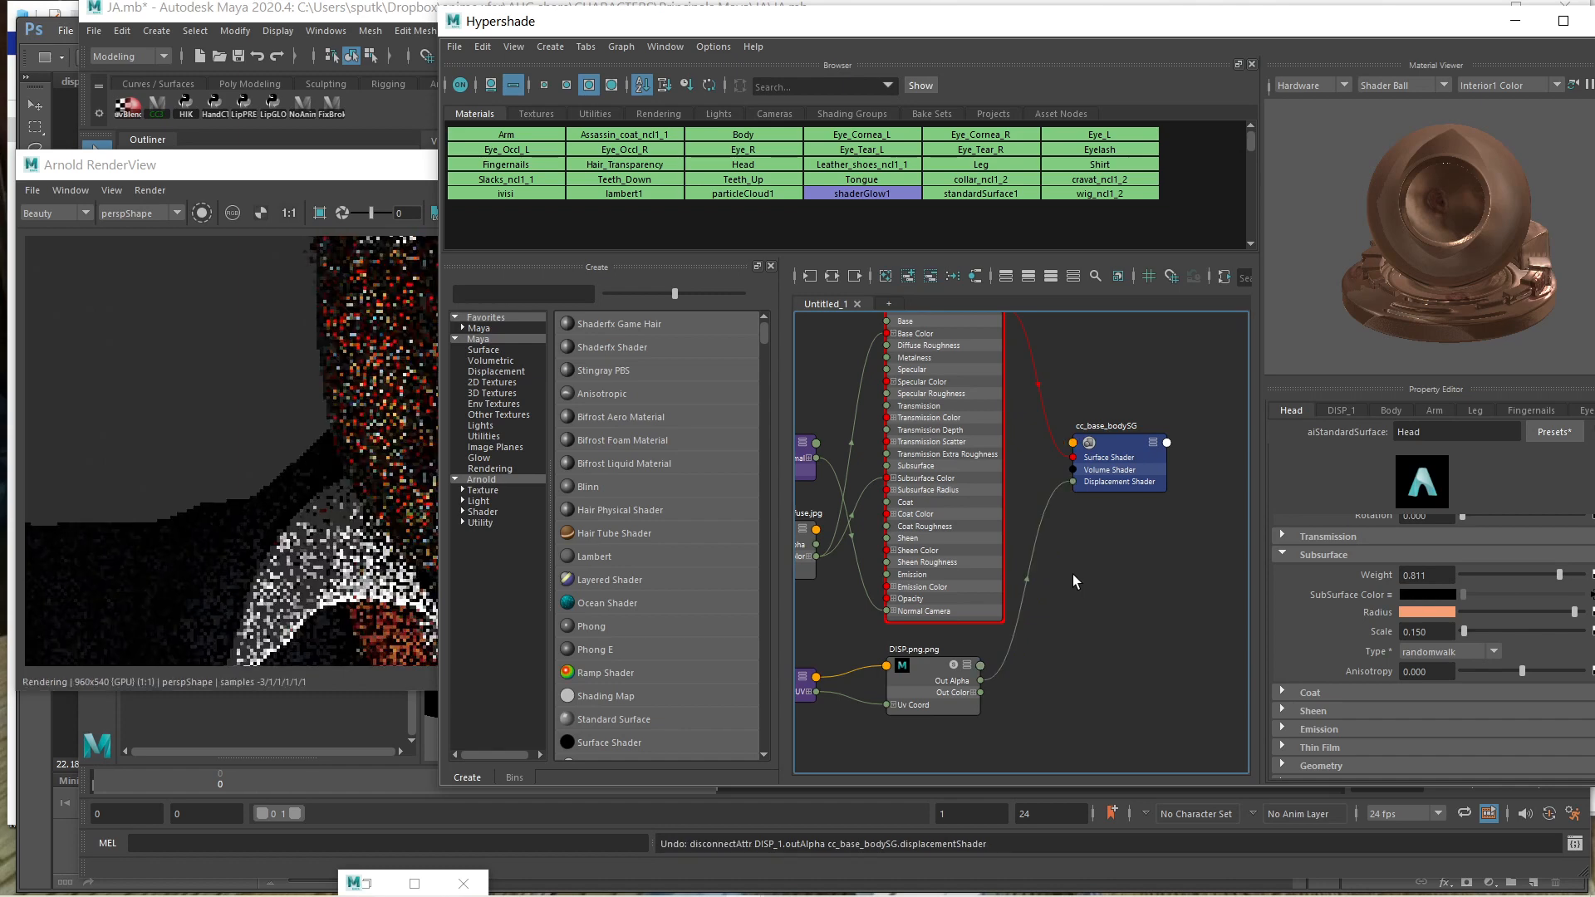
Select the head mesh again and set its Arnold subdivision type to none
left_click_drag(1139, 30, 662, 51)
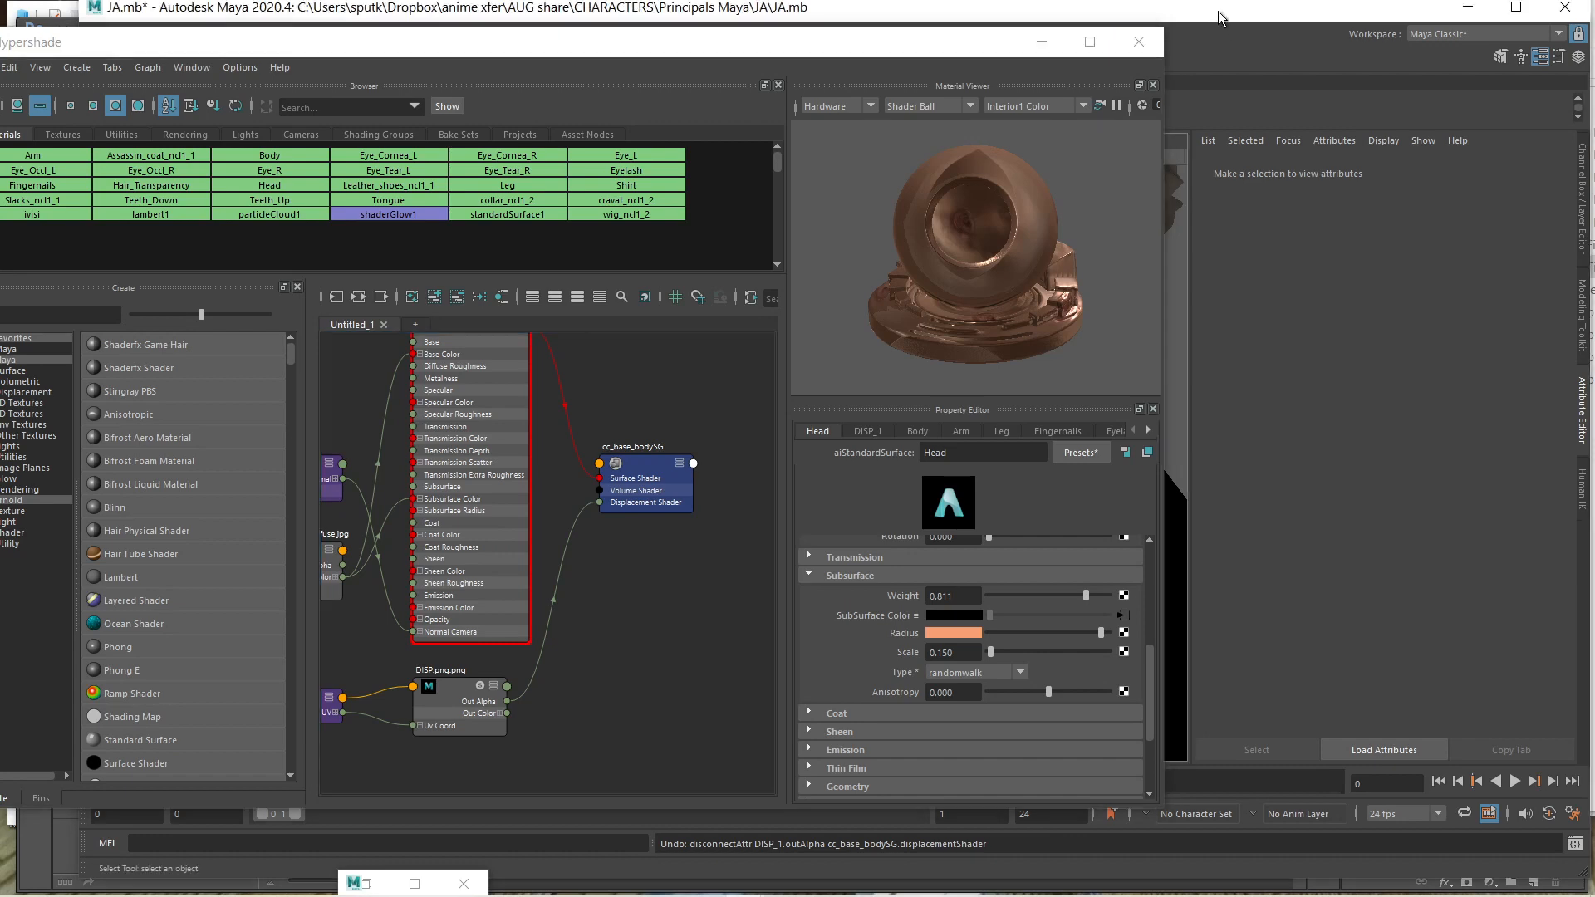
left_click_drag(841, 41, 291, 422)
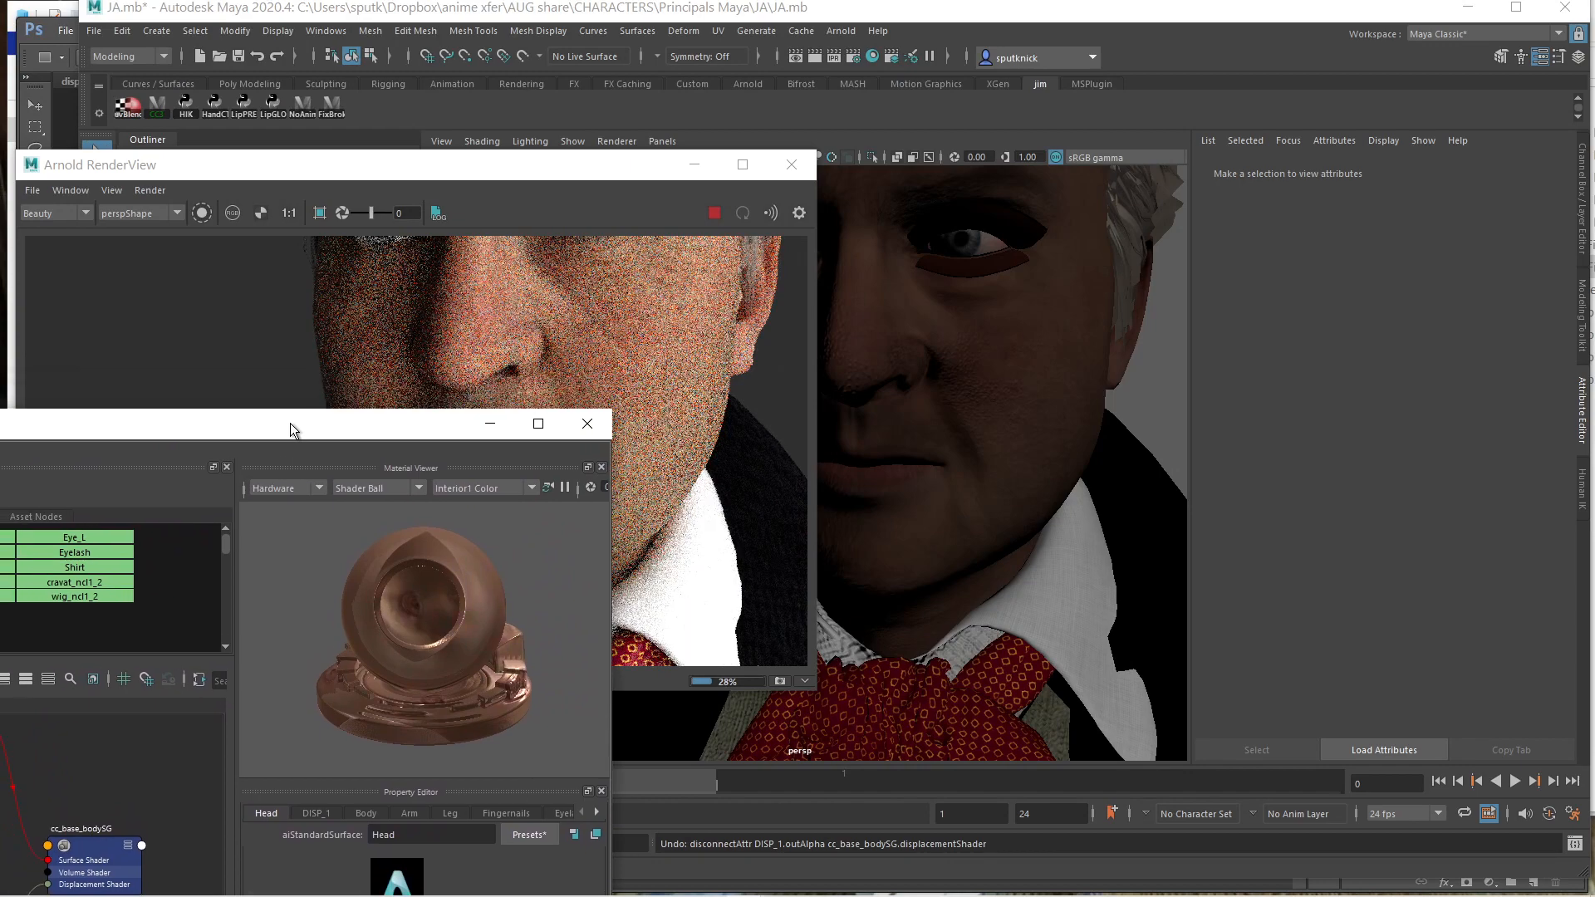
left_click(1065, 341)
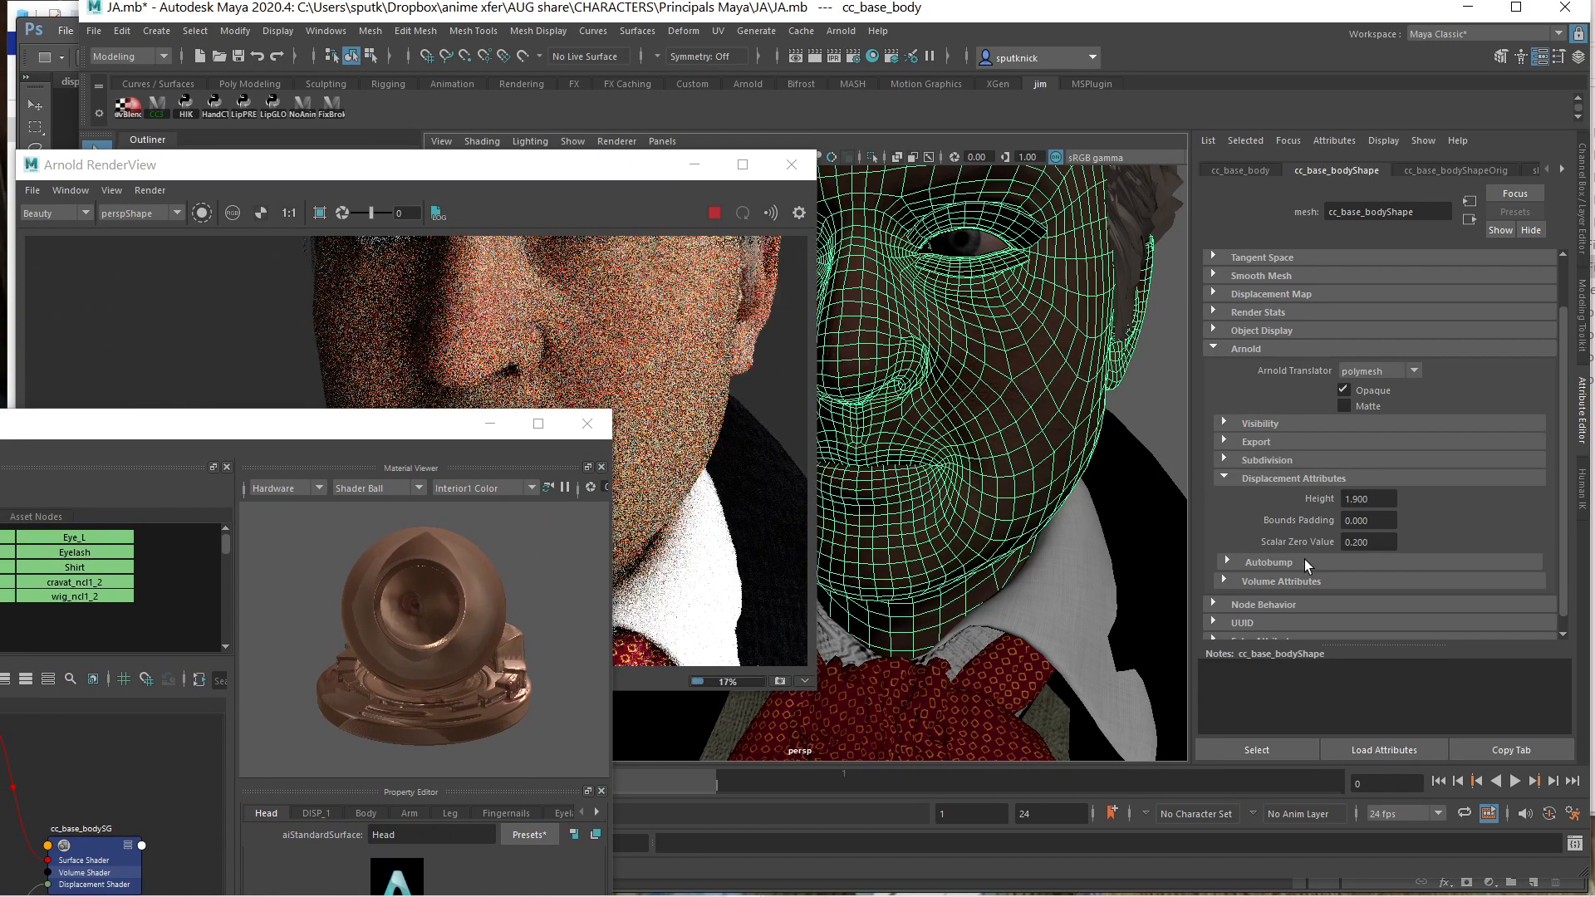
left_click(1223, 459)
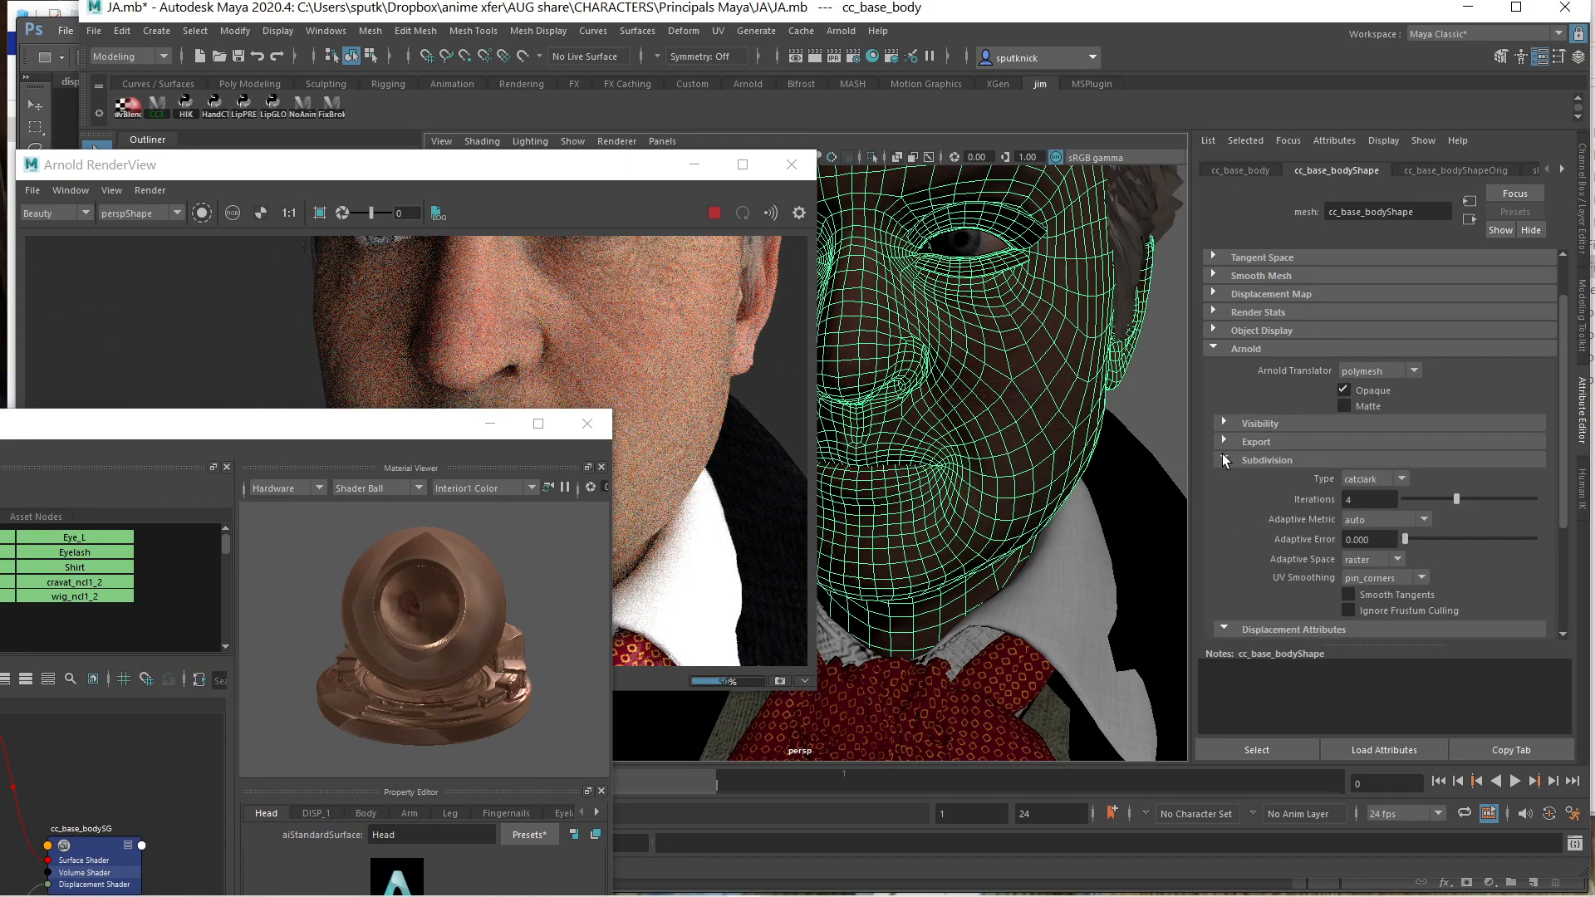
left_click(1362, 502)
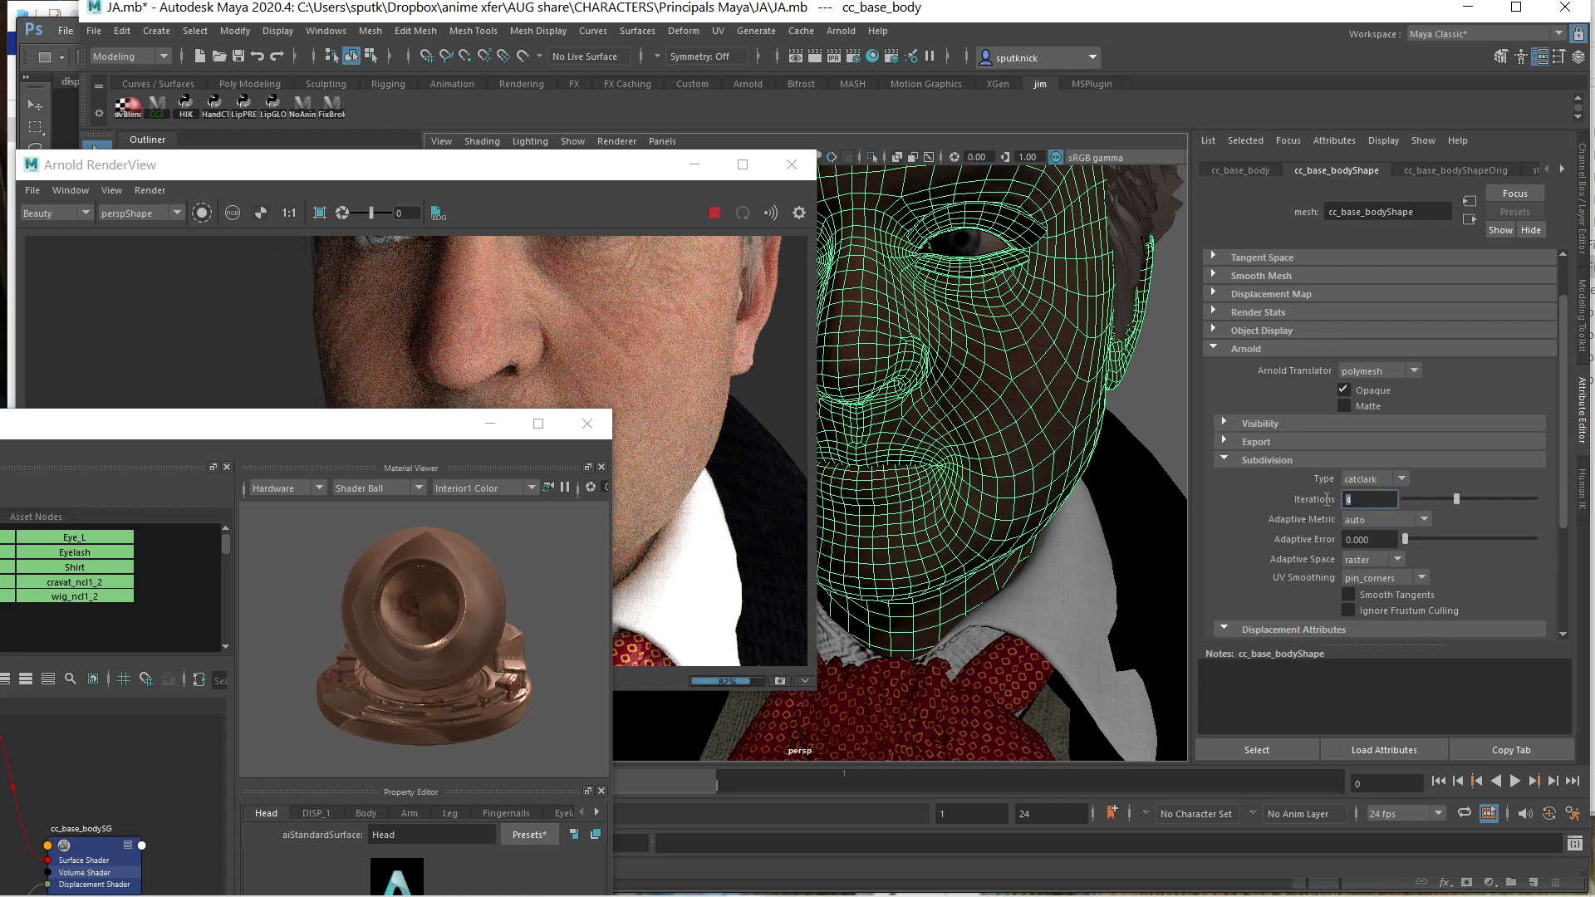
left_click(1407, 478)
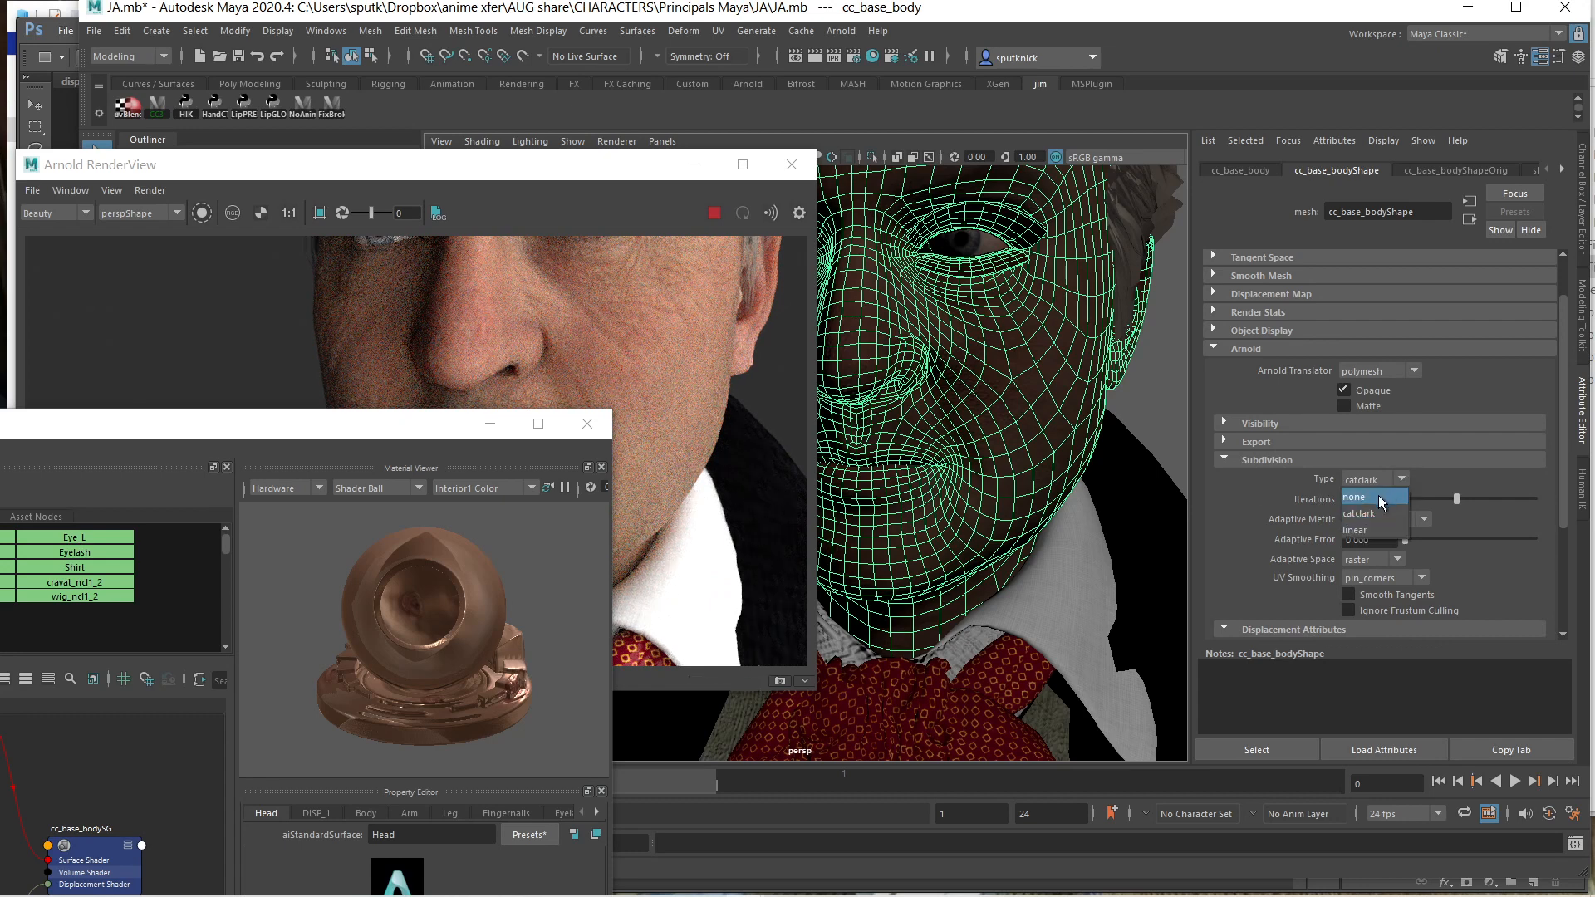
left_click(1378, 497)
Open the CC3 Character Setup tool, apply View DISP (no SSS) Gray, and check the head in the Arnold render
left_click_drag(407, 430, 906, 273)
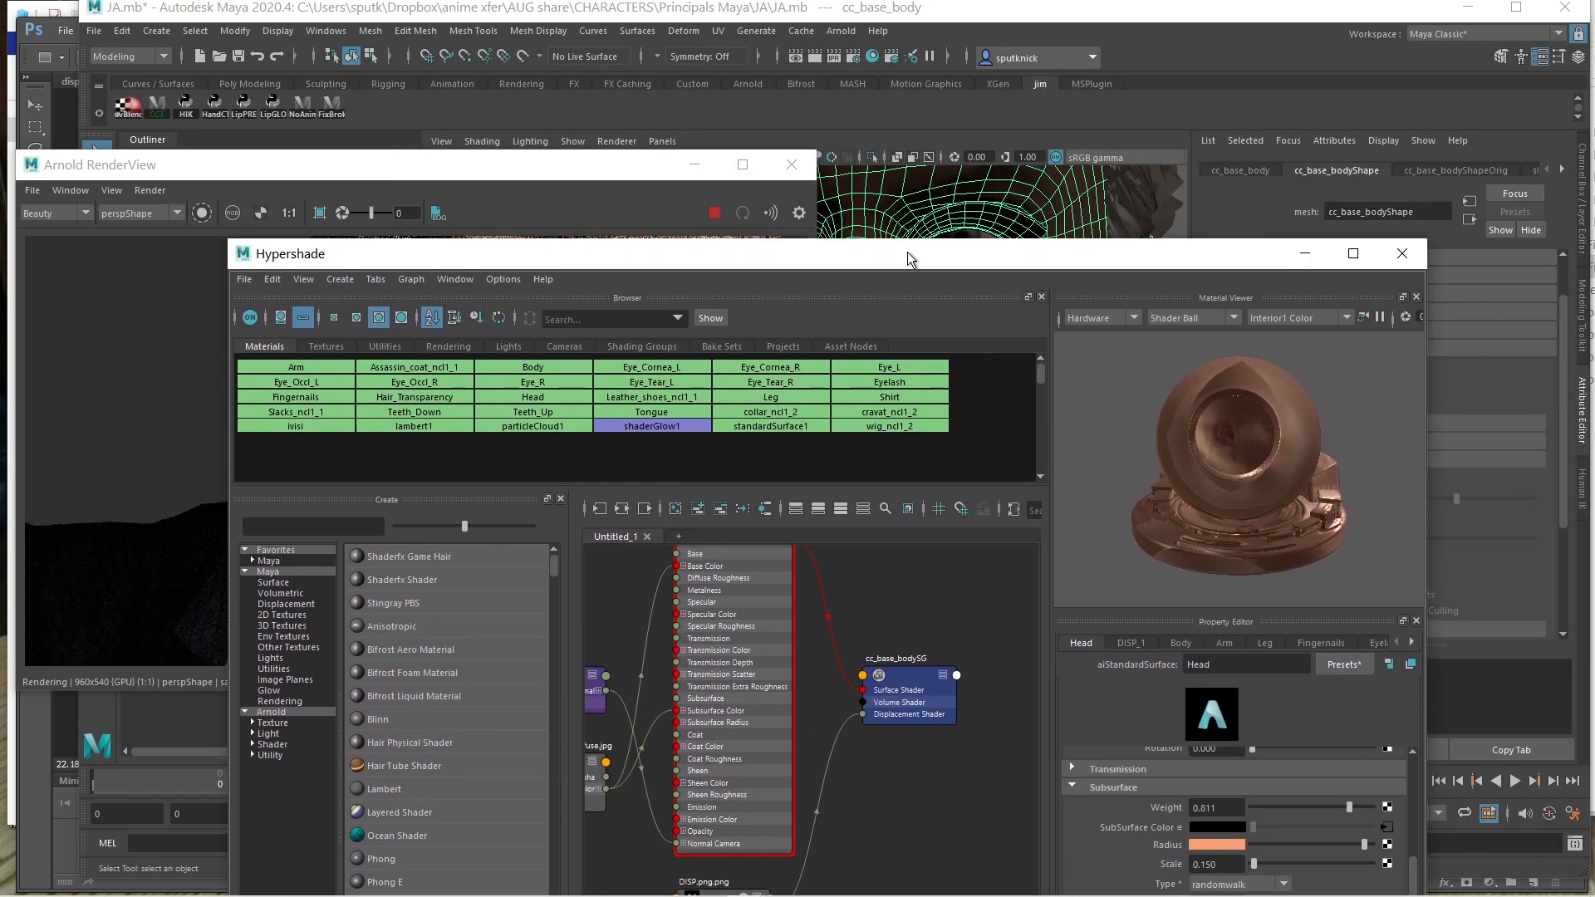
left_click(151, 106)
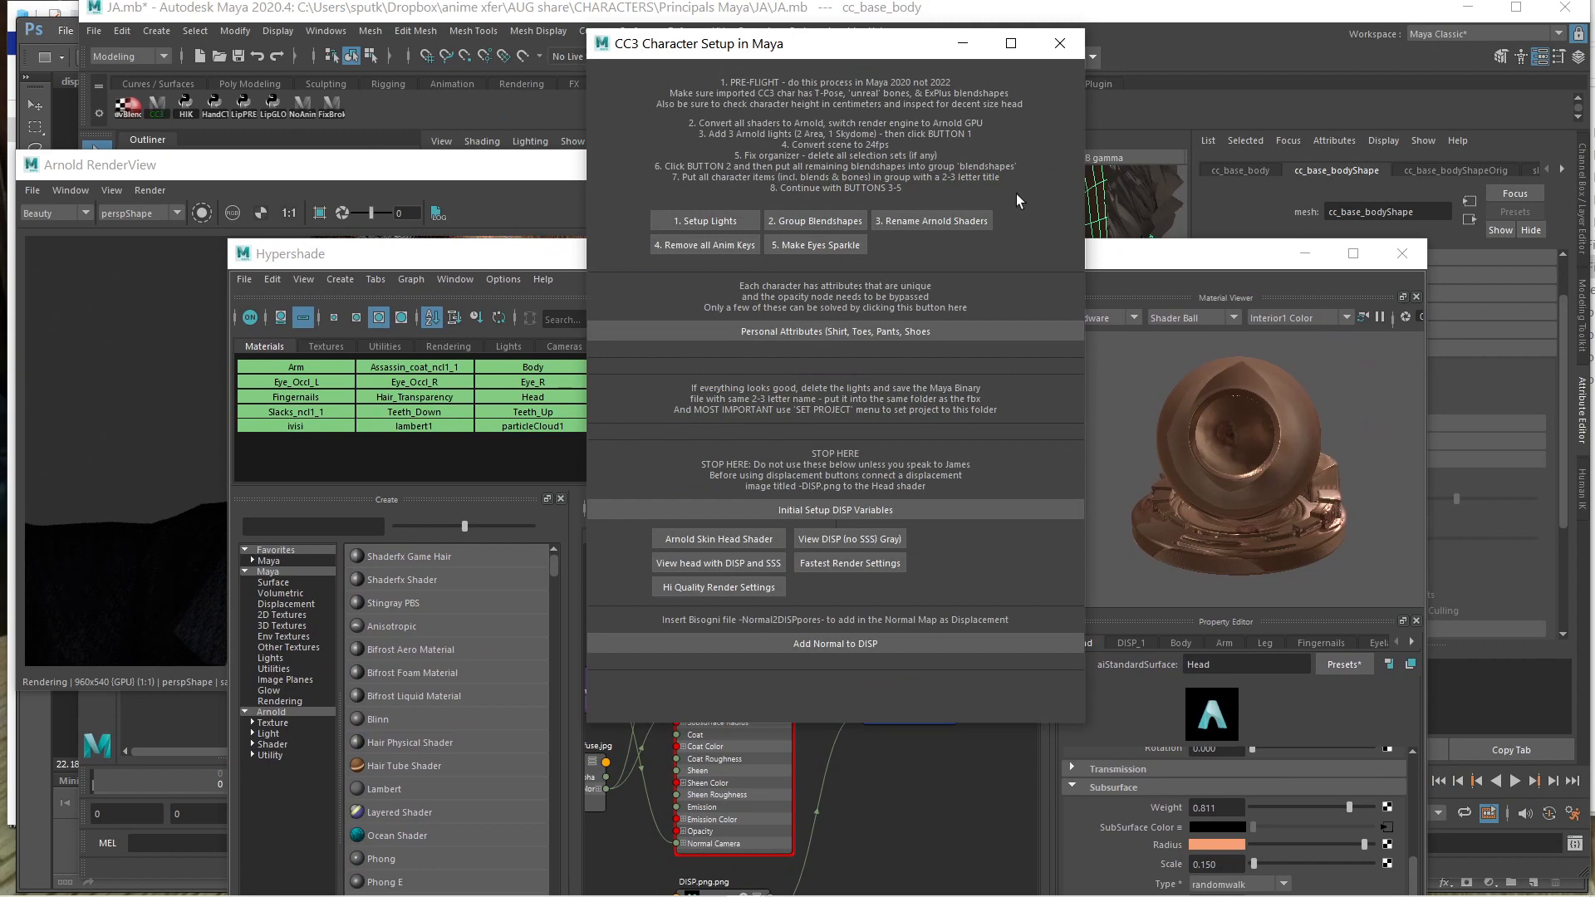
left_click(860, 542)
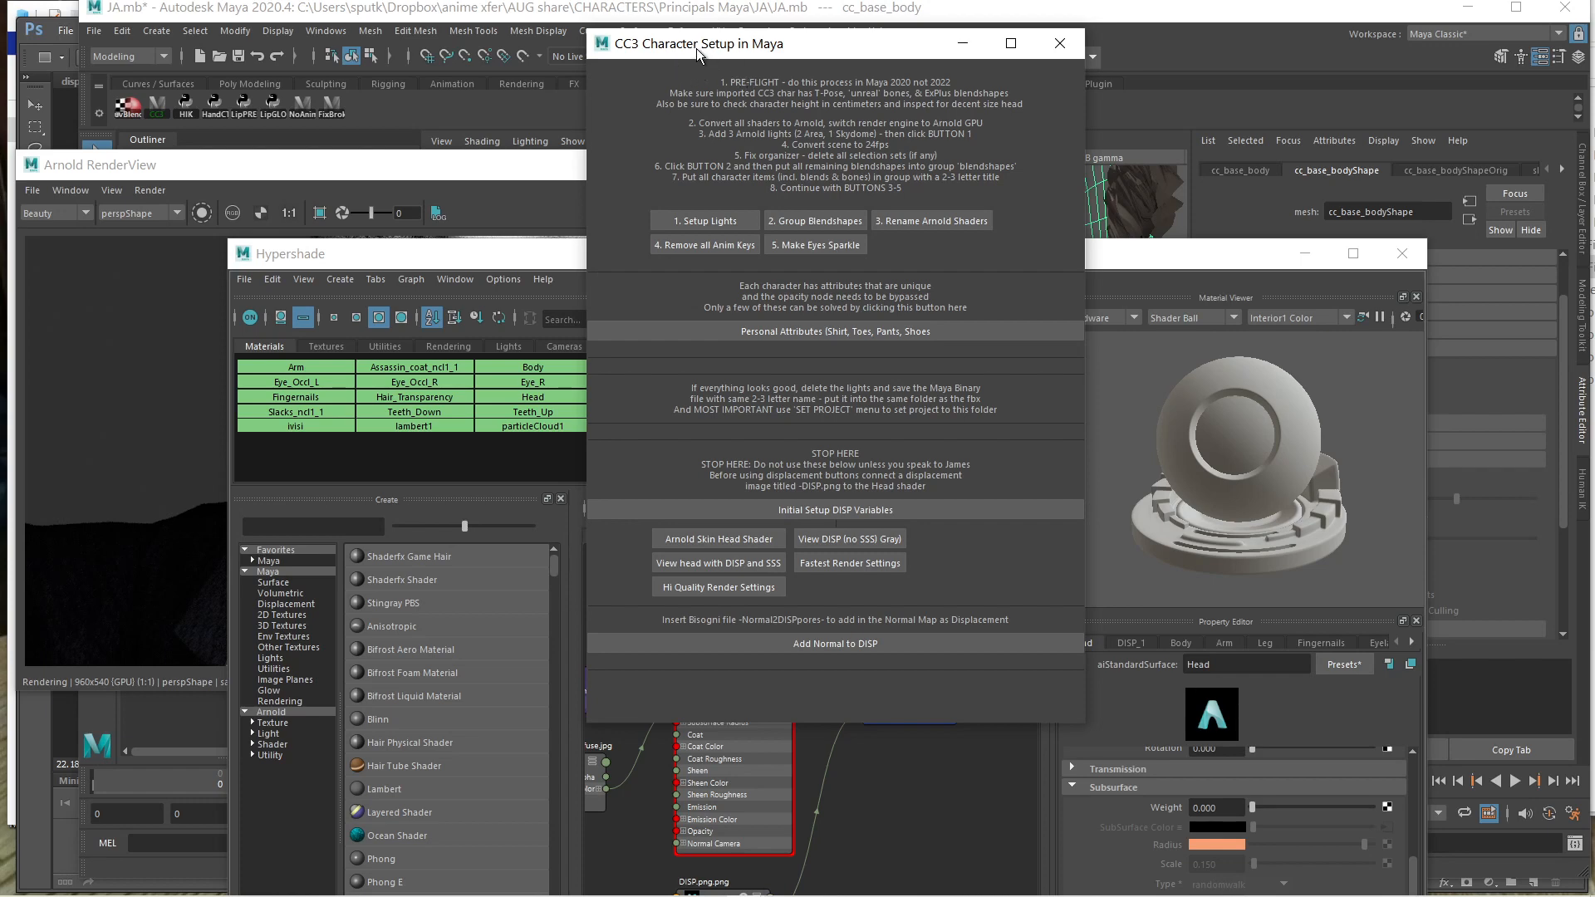
left_click_drag(696, 48, 1134, 38)
left_click_drag(587, 257, 638, 734)
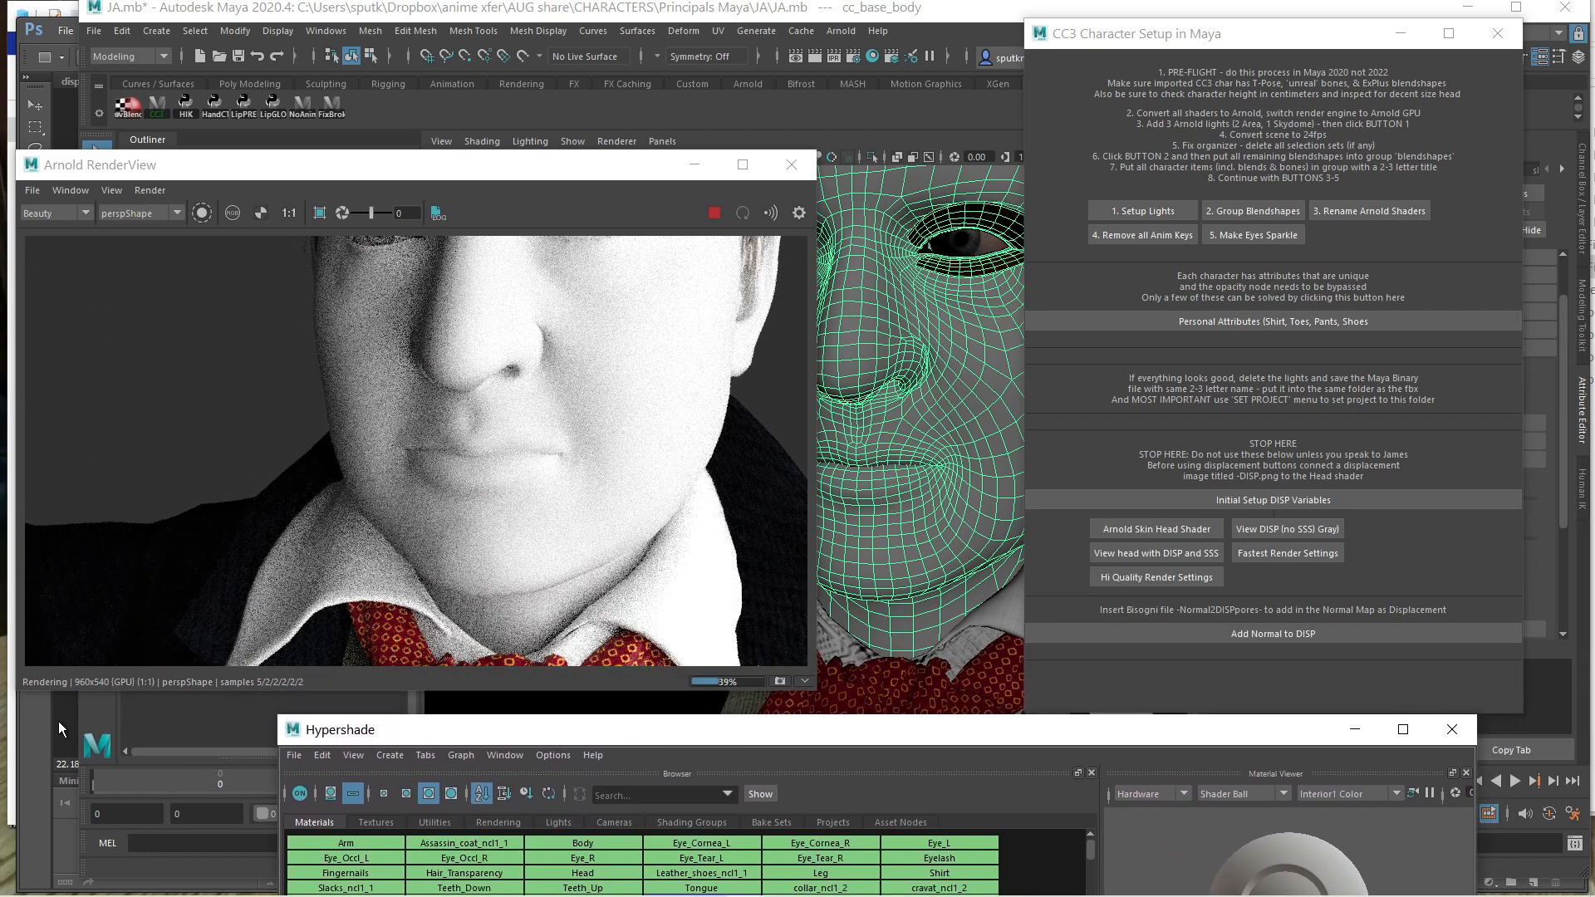
left_click_drag(472, 731, 471, 596)
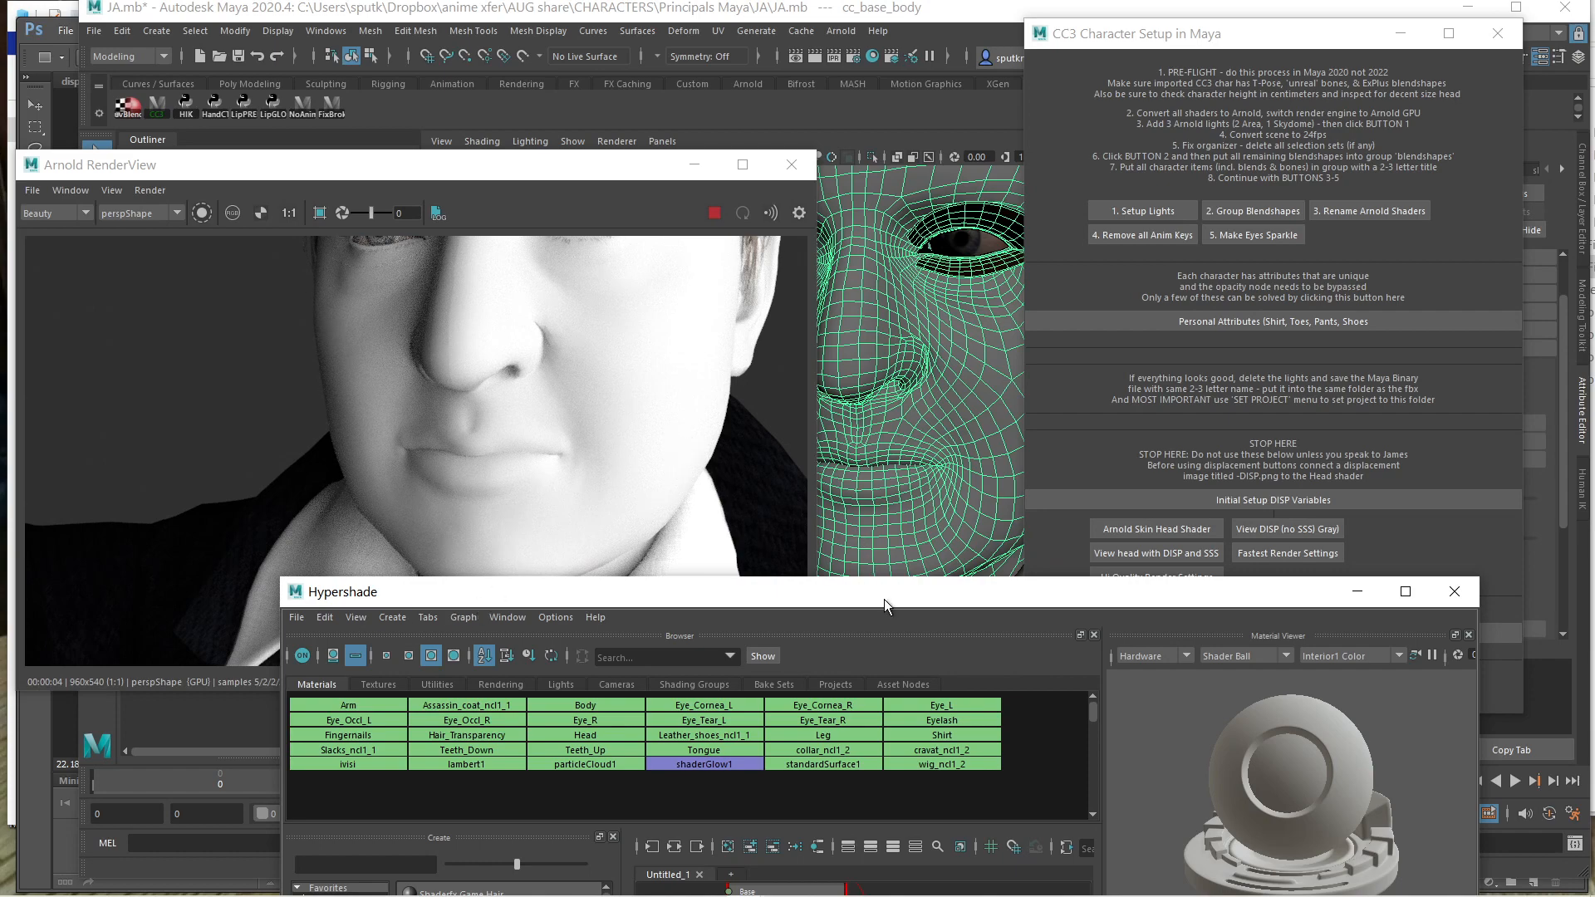
Apply the Arnold Skin Head Shader preset and examine the Head shader's input connections in the Hypershade
left_click(1148, 532)
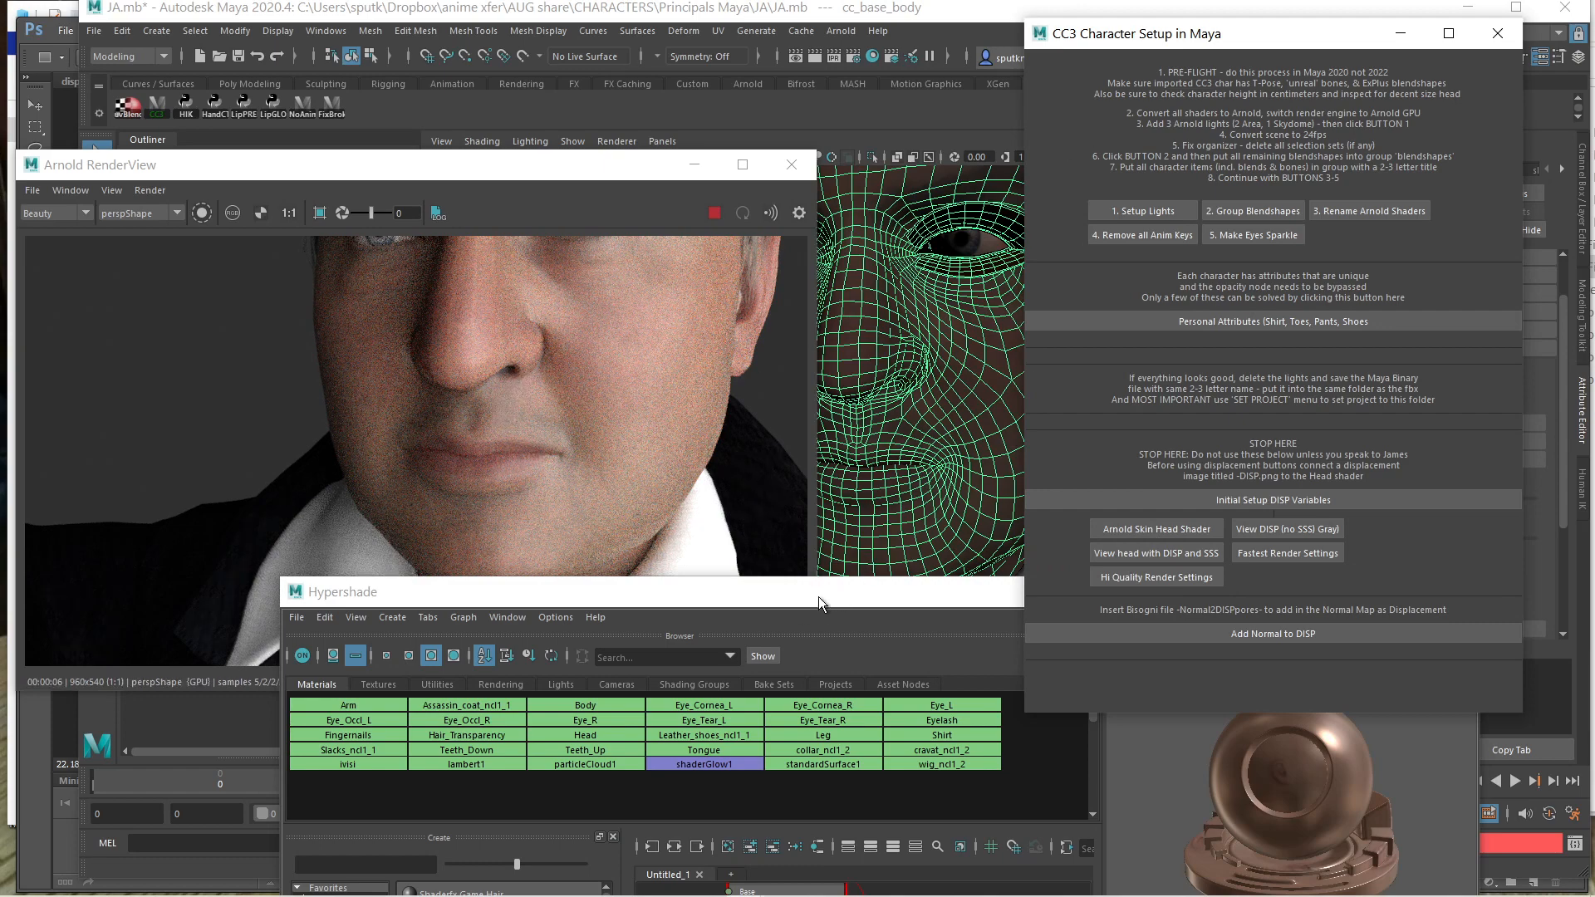
left_click_drag(1154, 35, 324, 348)
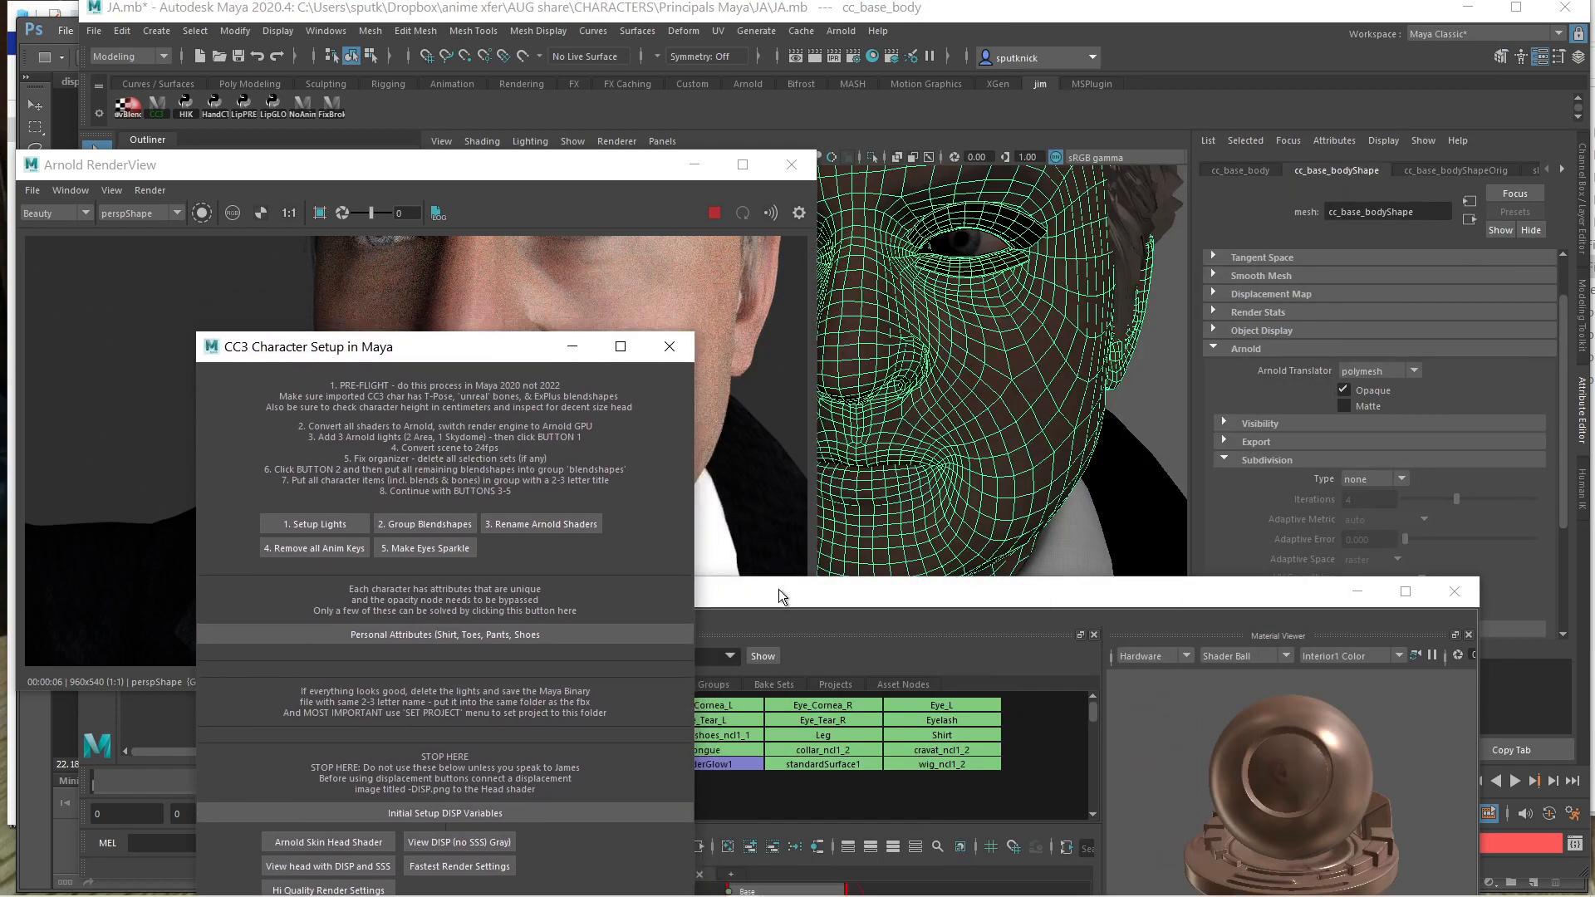
left_click_drag(780, 590, 818, 104)
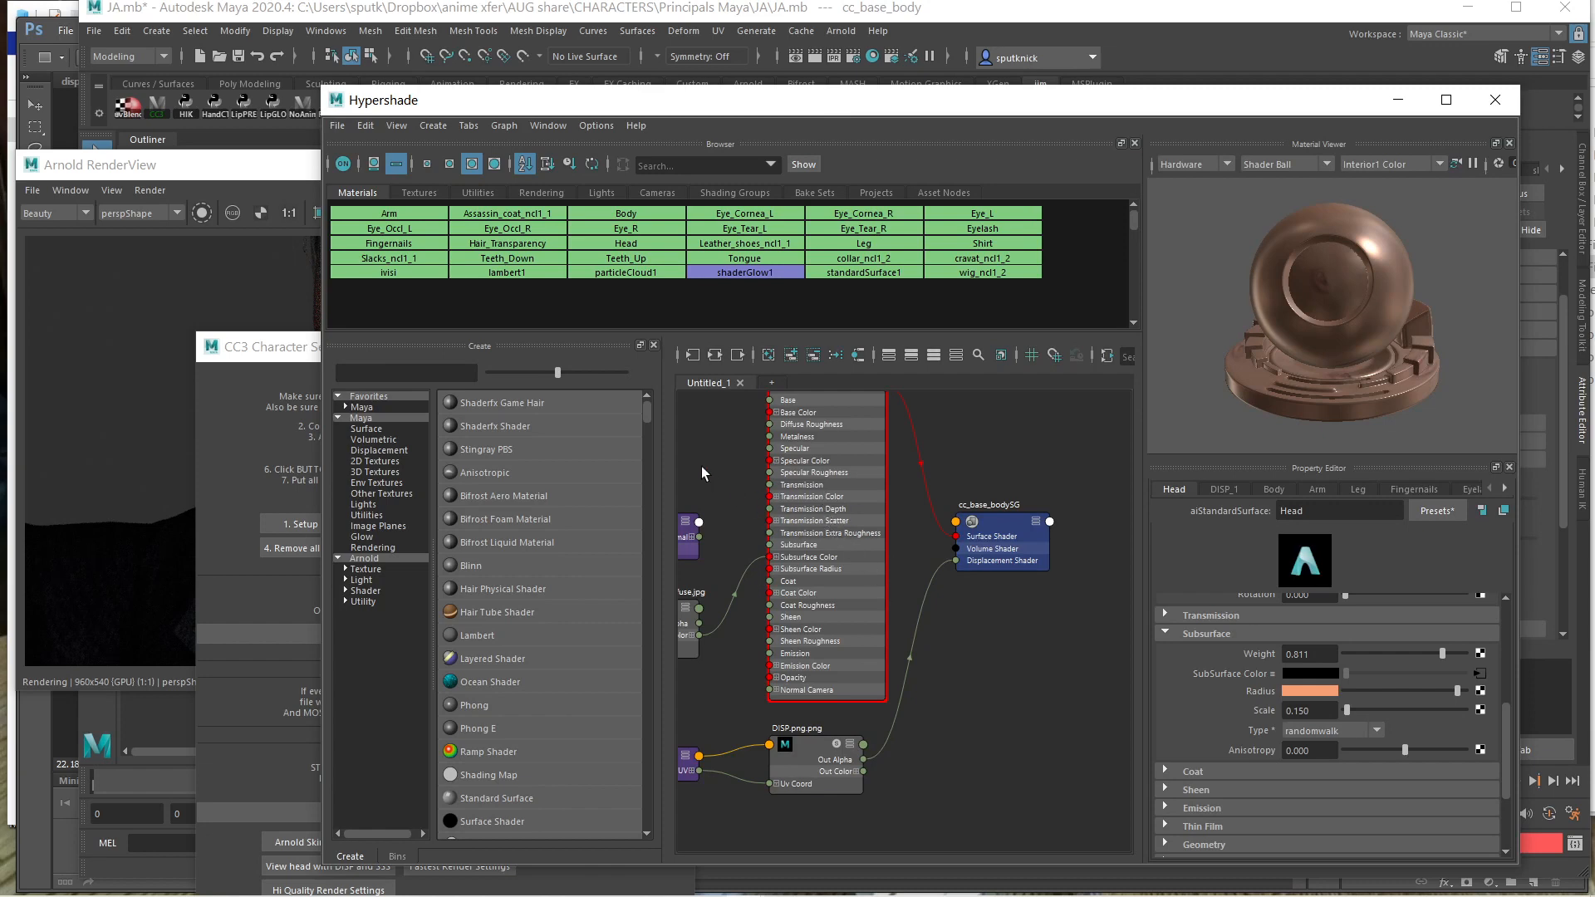
scroll(719, 499, "down", 3)
scroll(716, 467, "up", 5)
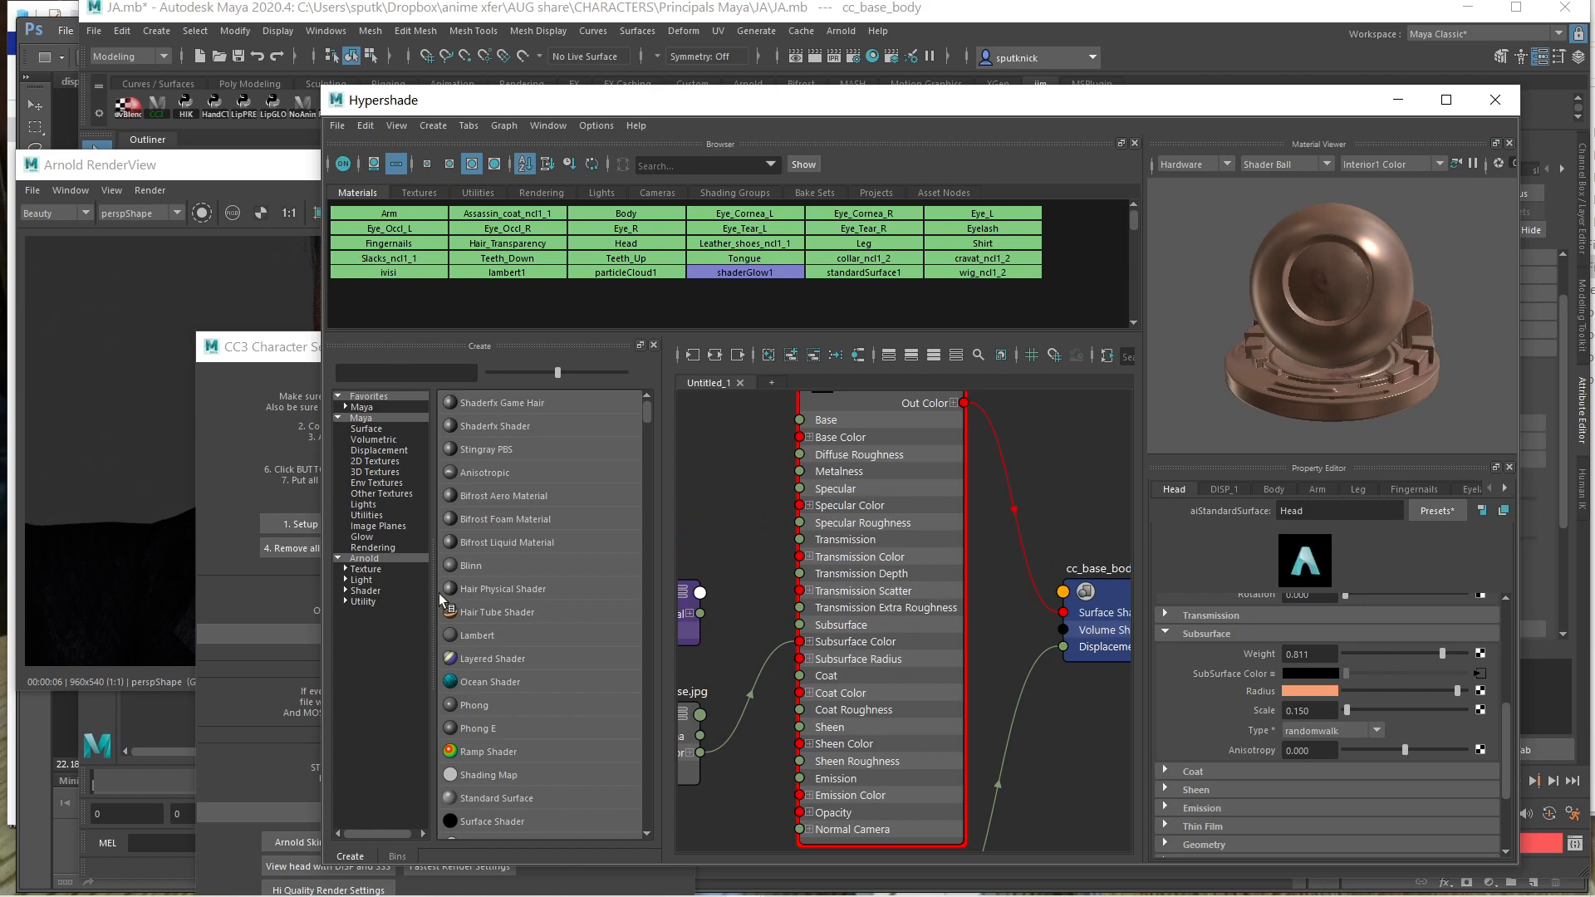
Compare the Head shader's wiring under the displacement-with-SSS, gray and Arnold skin presets, finishing on View head with DISP and SSS
left_click_drag(301, 356, 249, 342)
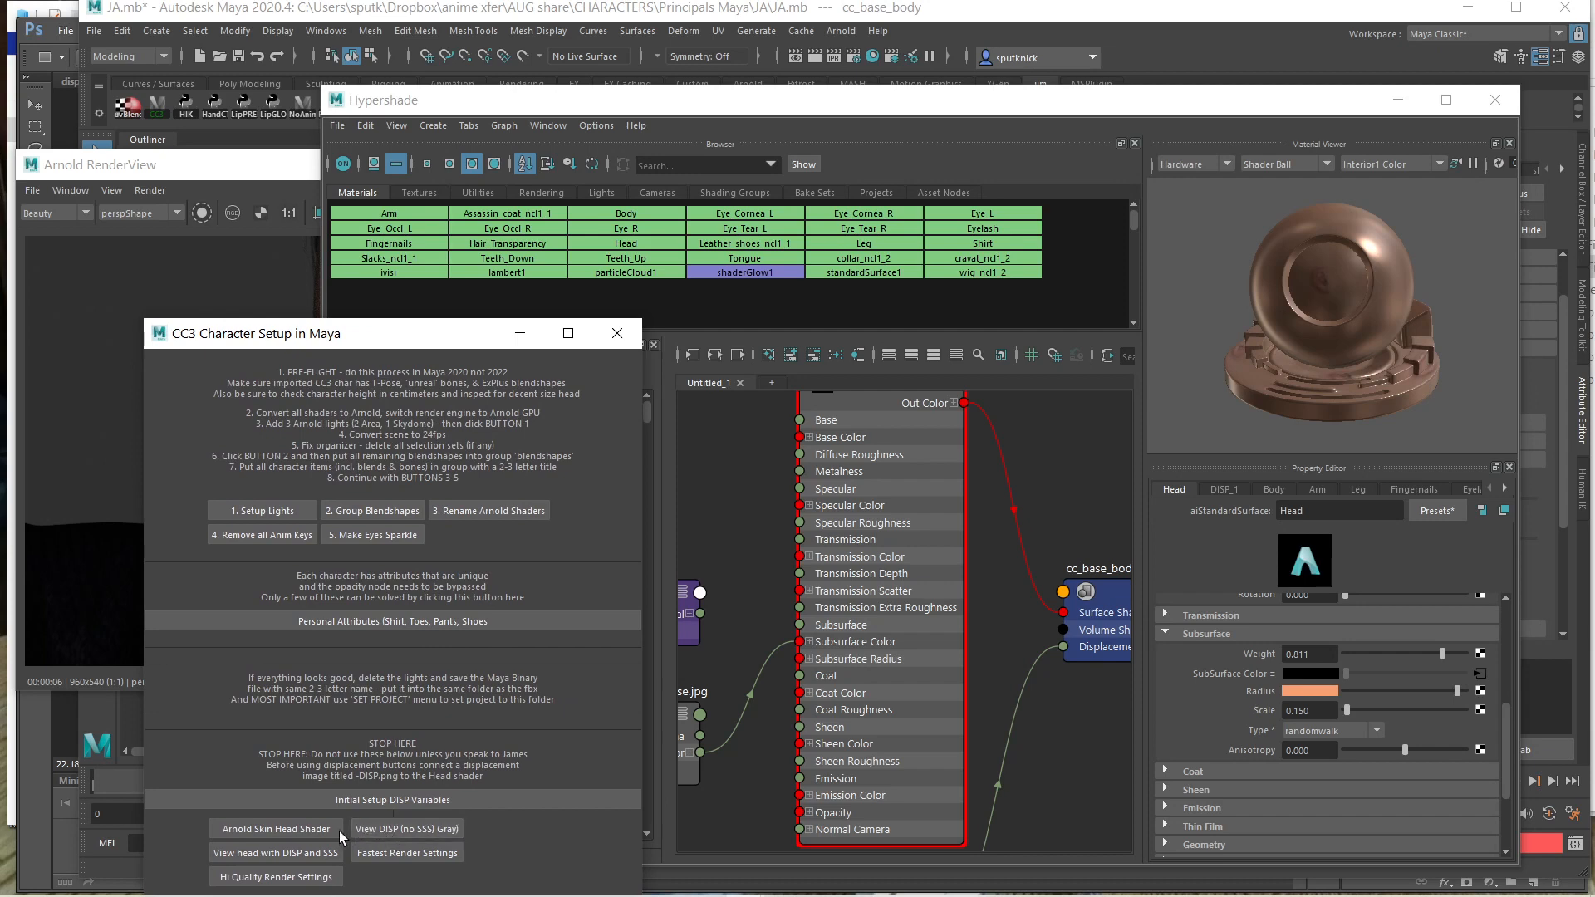
left_click(288, 851)
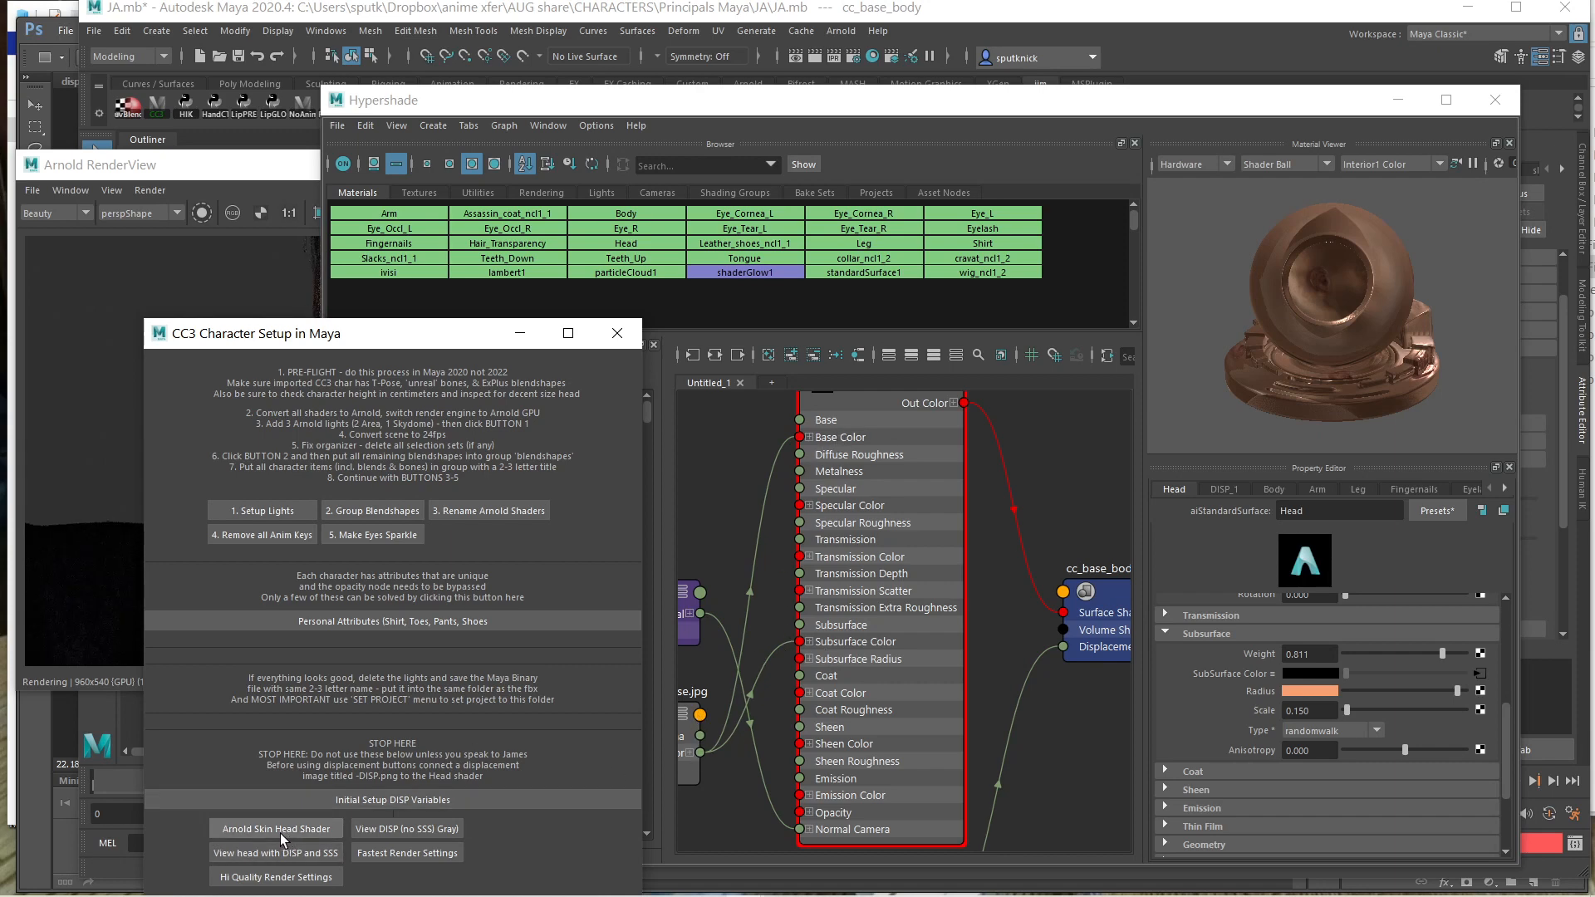
left_click(431, 834)
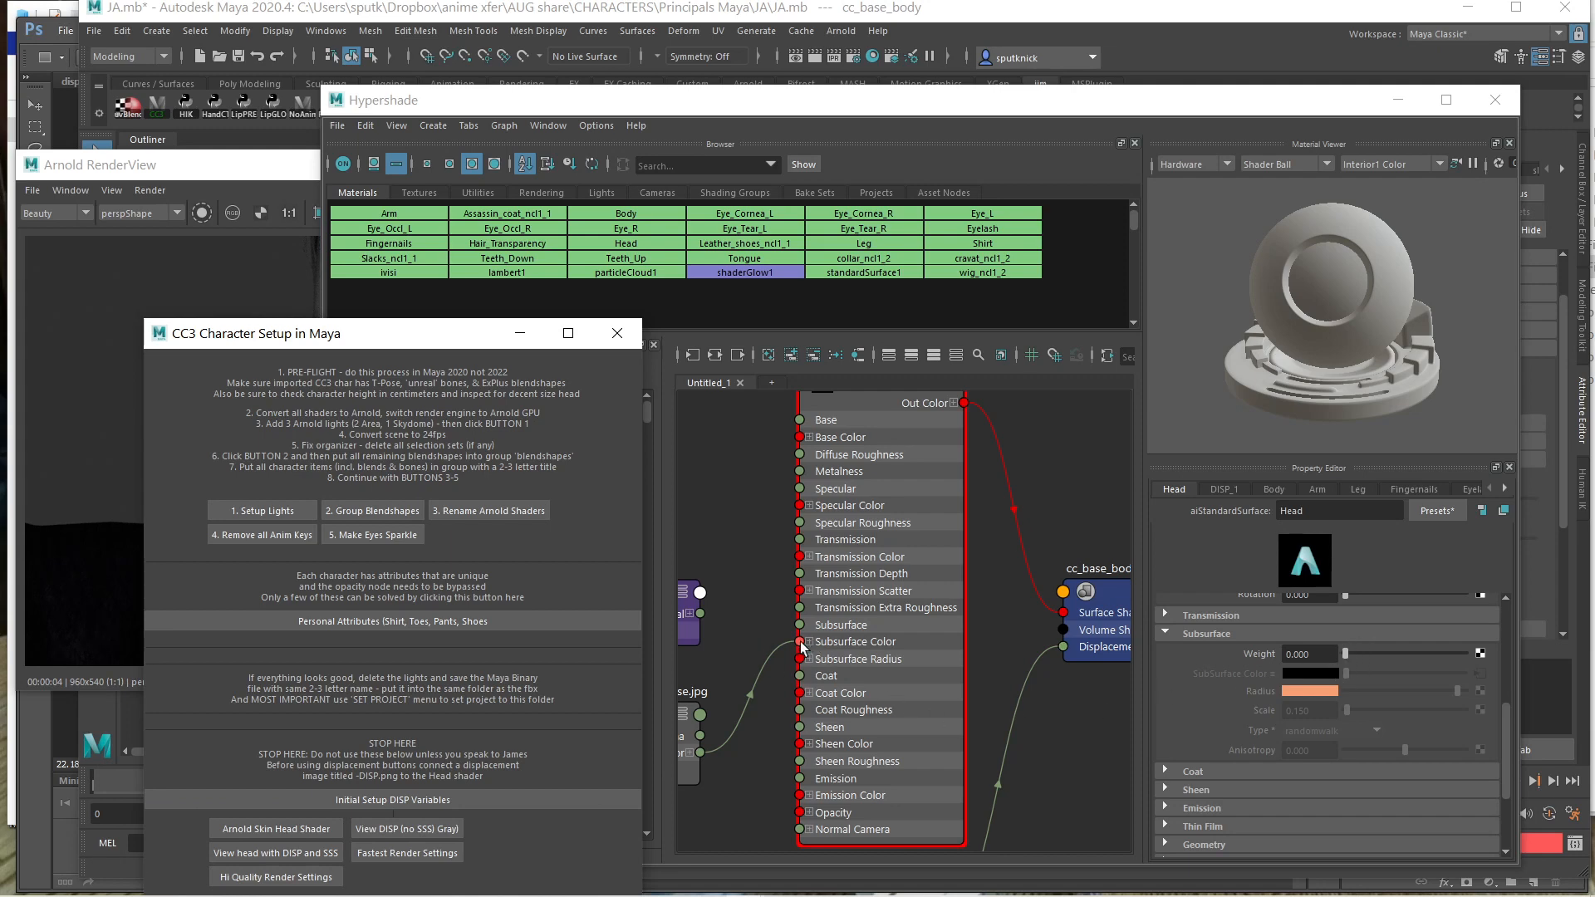
left_click(284, 831)
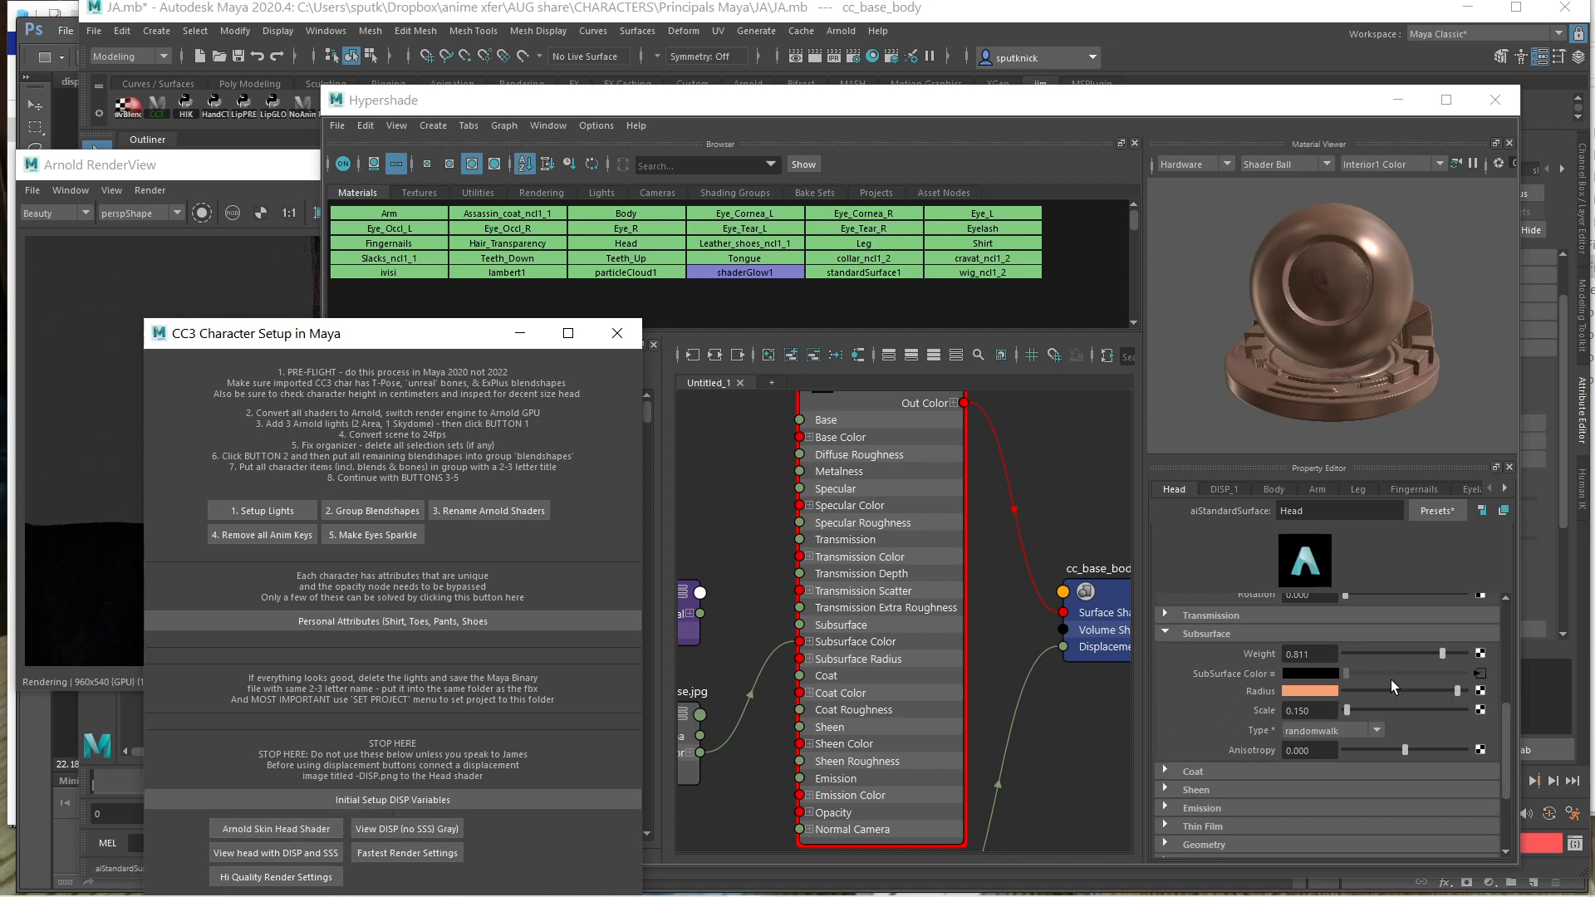
left_click(295, 854)
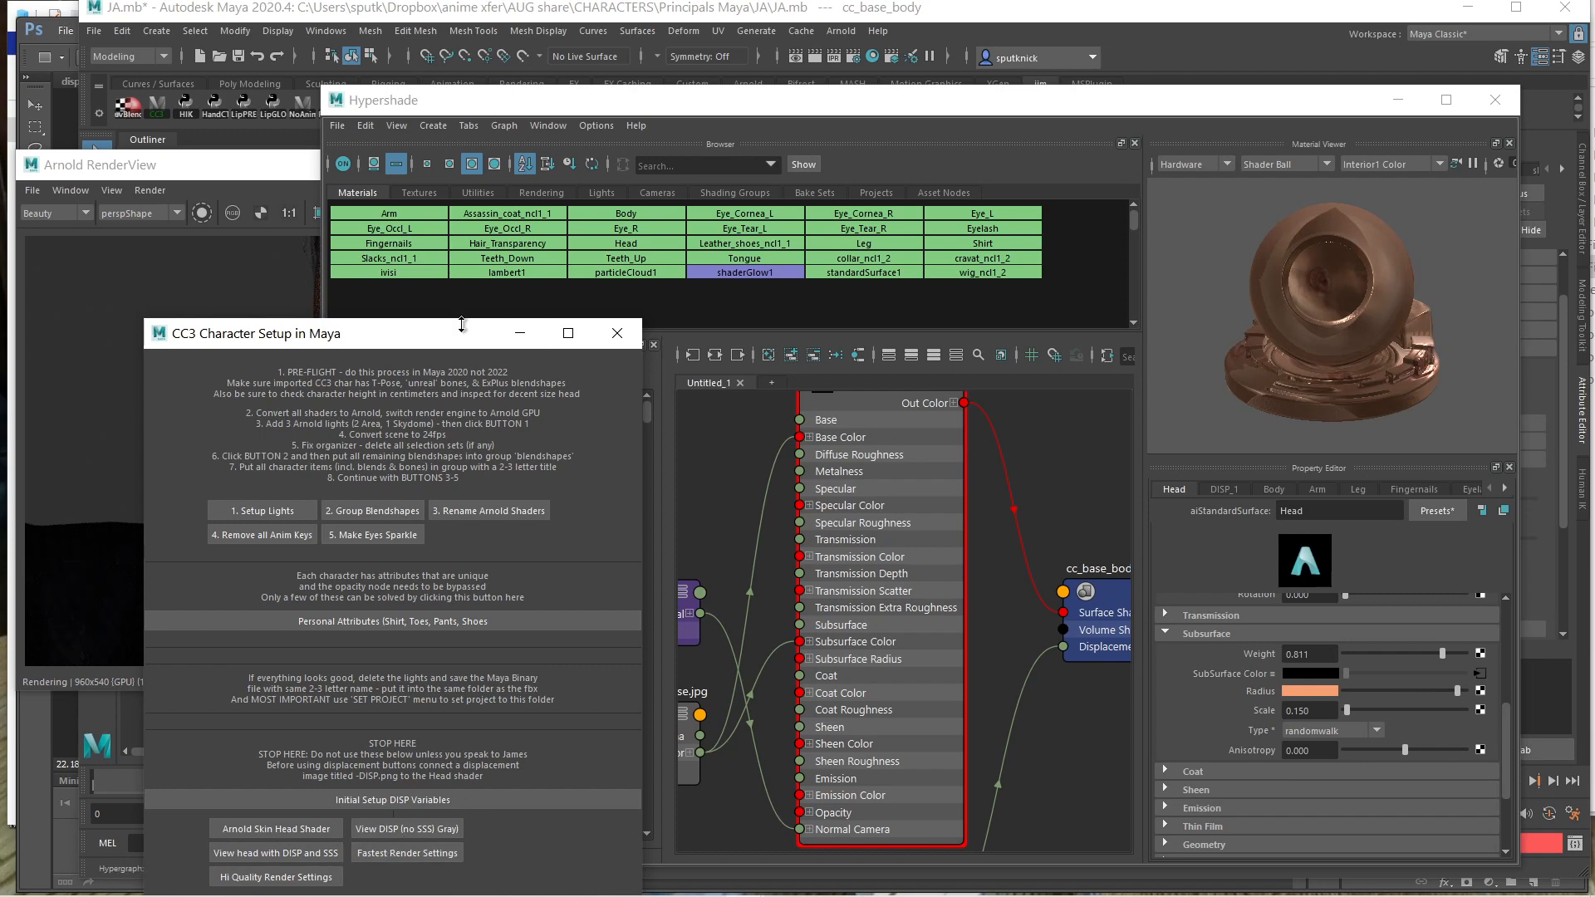
Close the Hypershade, keeping the CC3 Character Setup tool open beside the Arnold render
left_click_drag(500, 343, 943, 98)
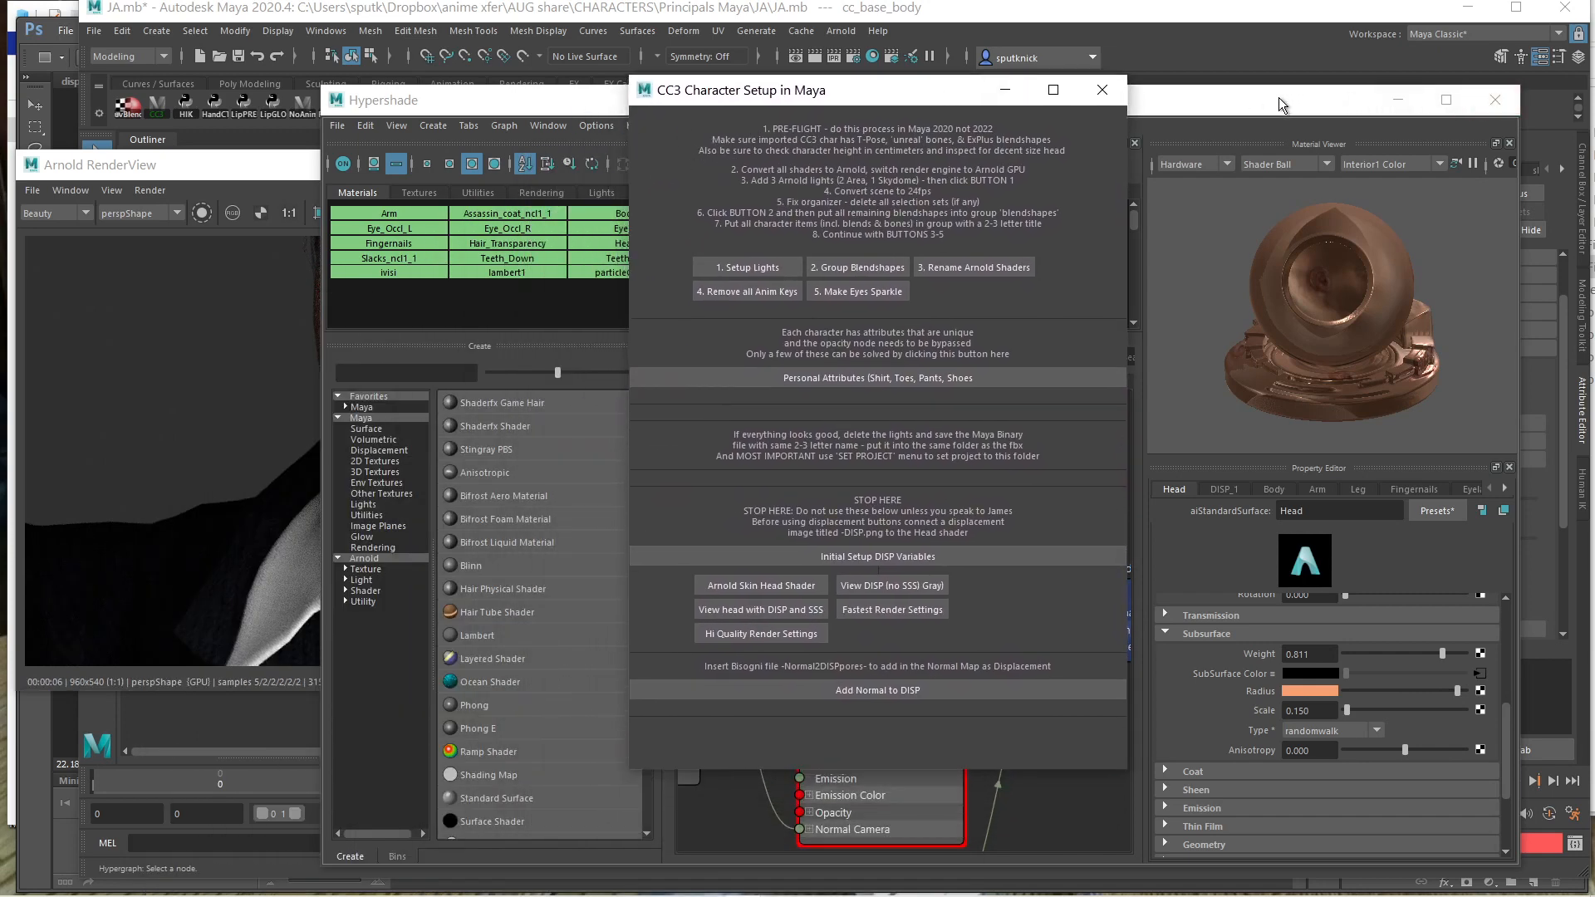
left_click_drag(1277, 105, 1235, 63)
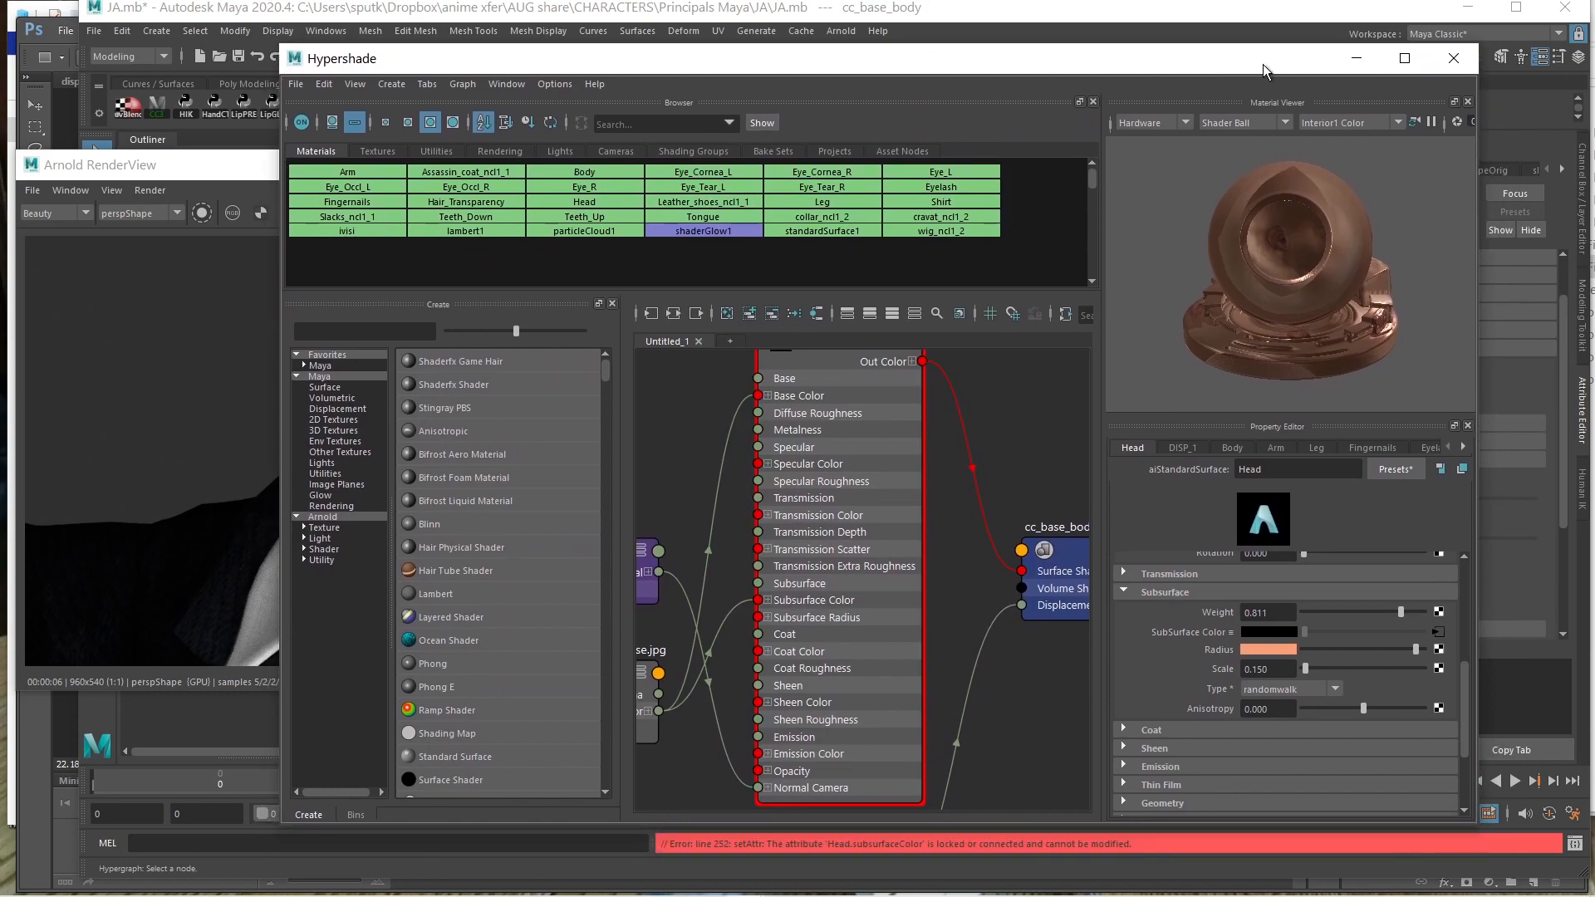
left_click(1454, 58)
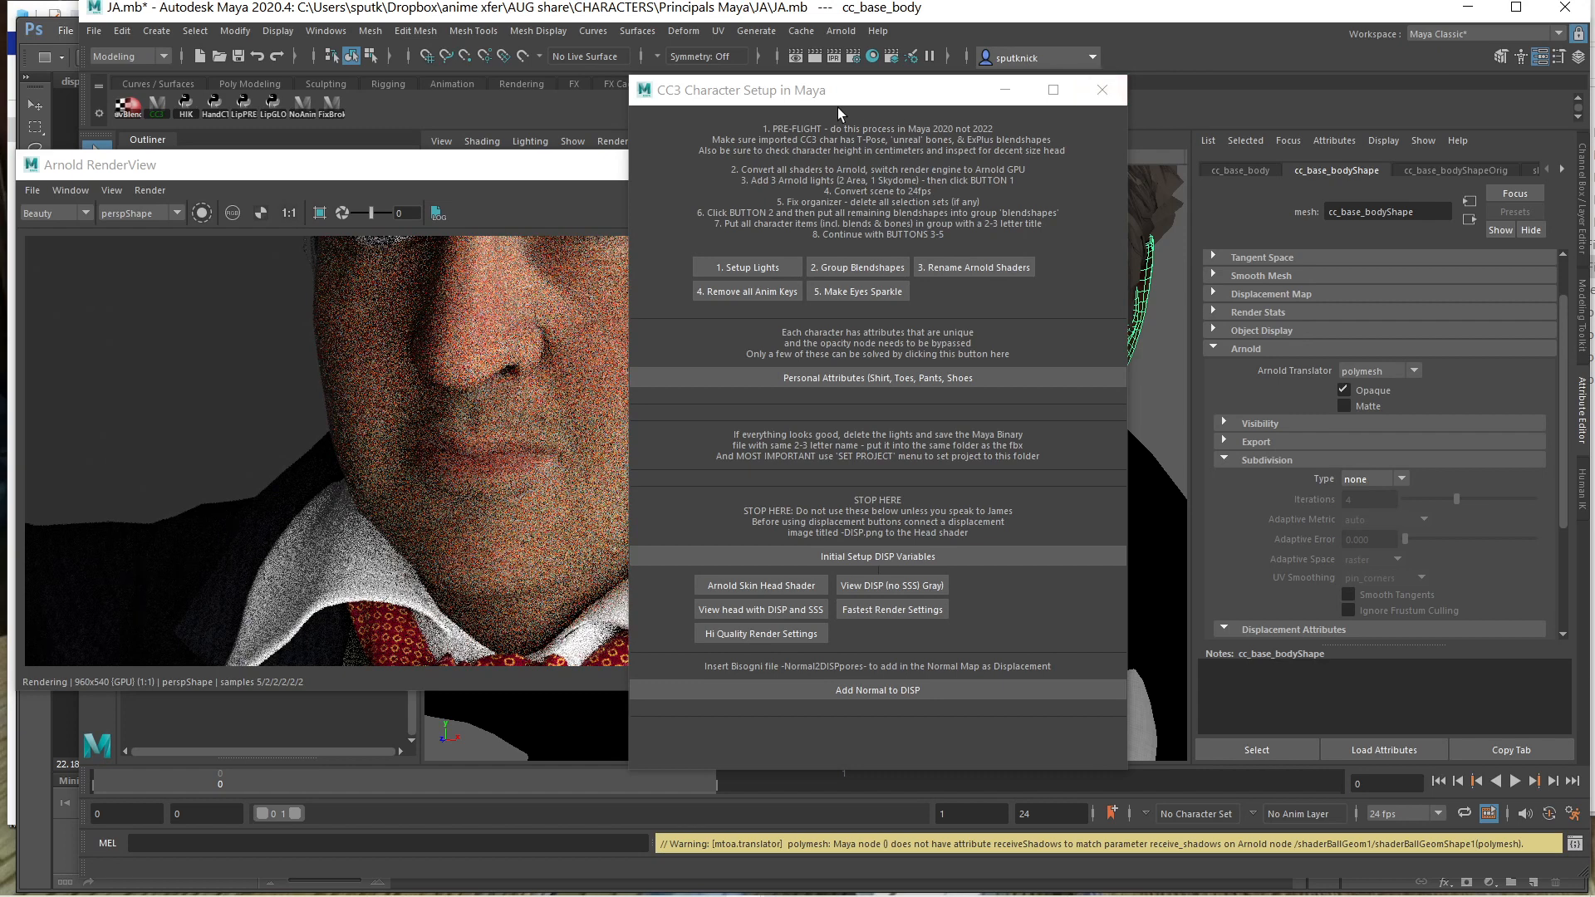
Reselect the character's body mesh and set its Arnold subdivision type to catclark, then examine its displacement attributes
left_click_drag(829, 90, 809, 91)
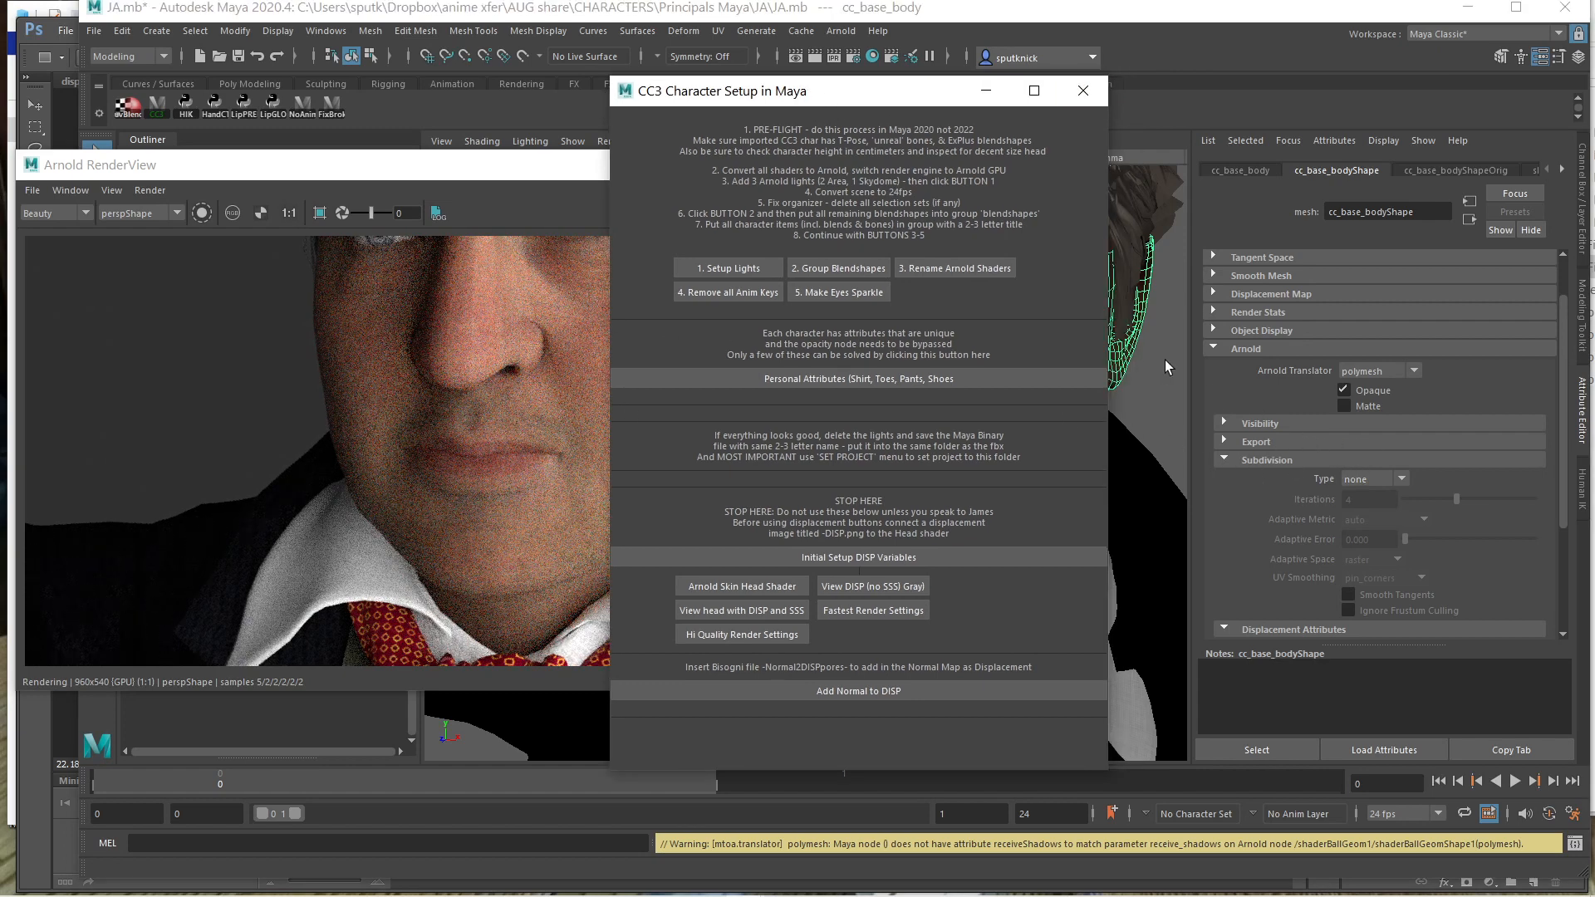
left_click(1144, 377)
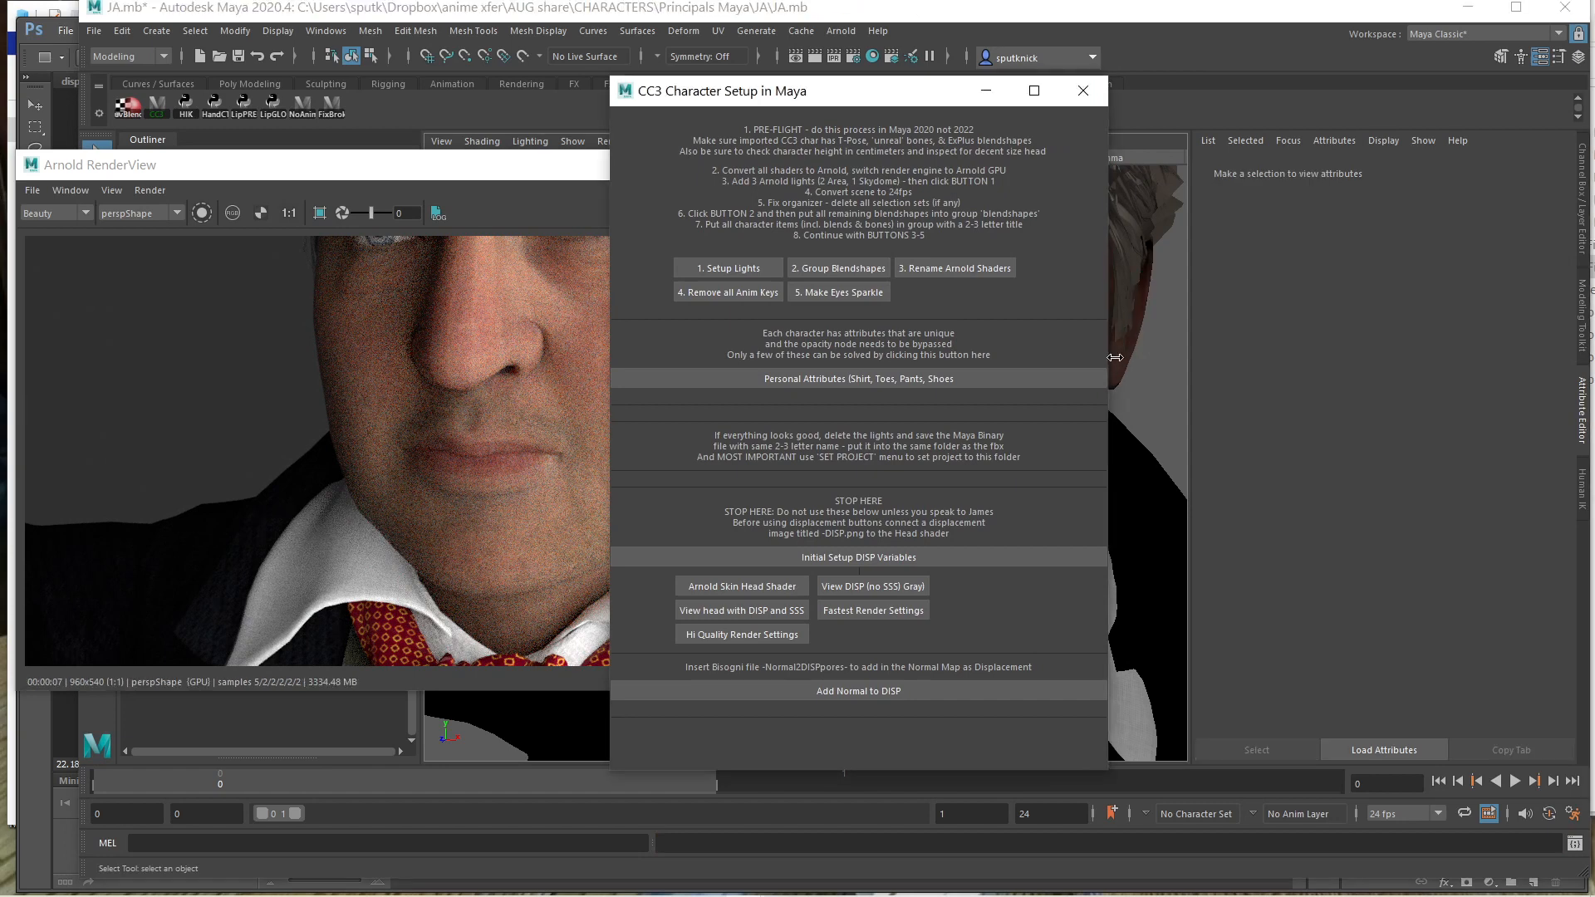
left_click(1130, 378)
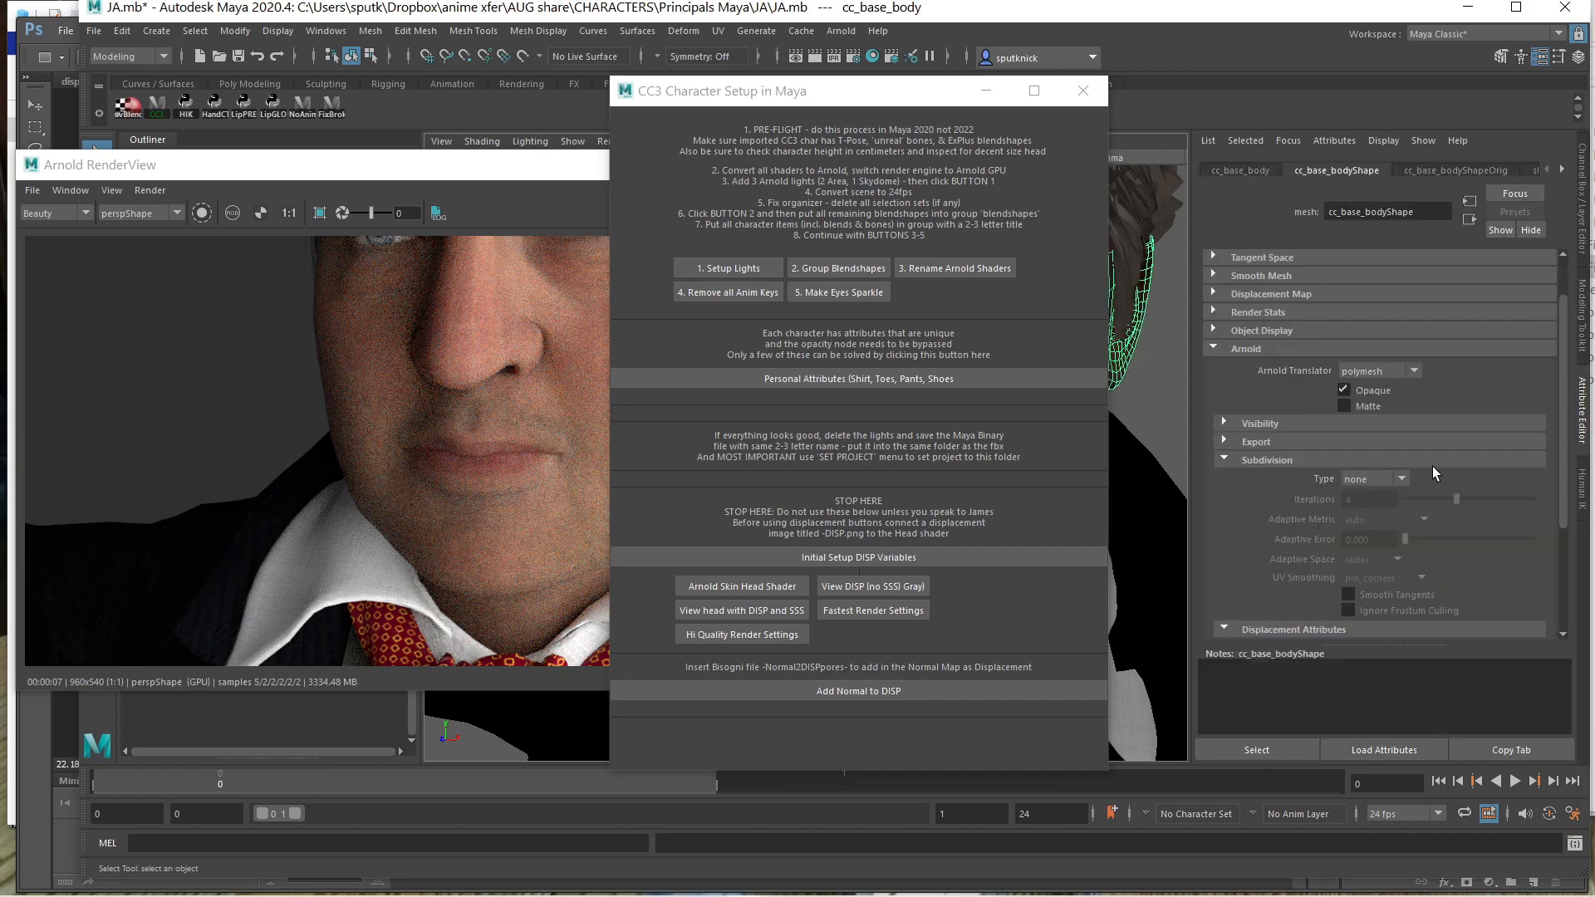
left_click(1402, 480)
left_click(1392, 513)
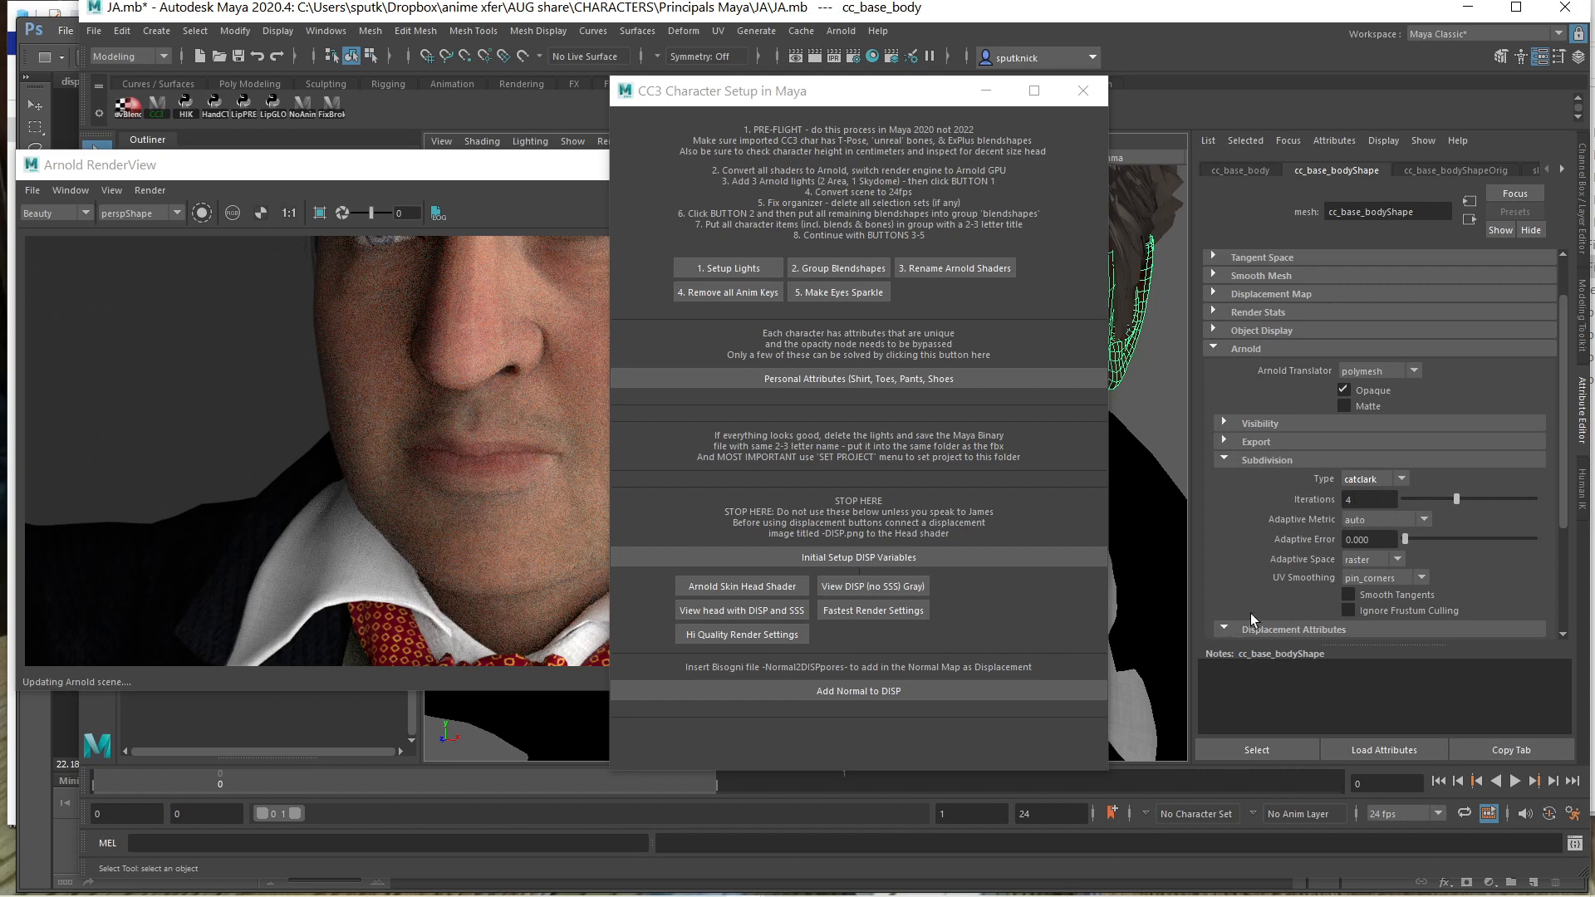
scroll(1264, 581, "down", 3)
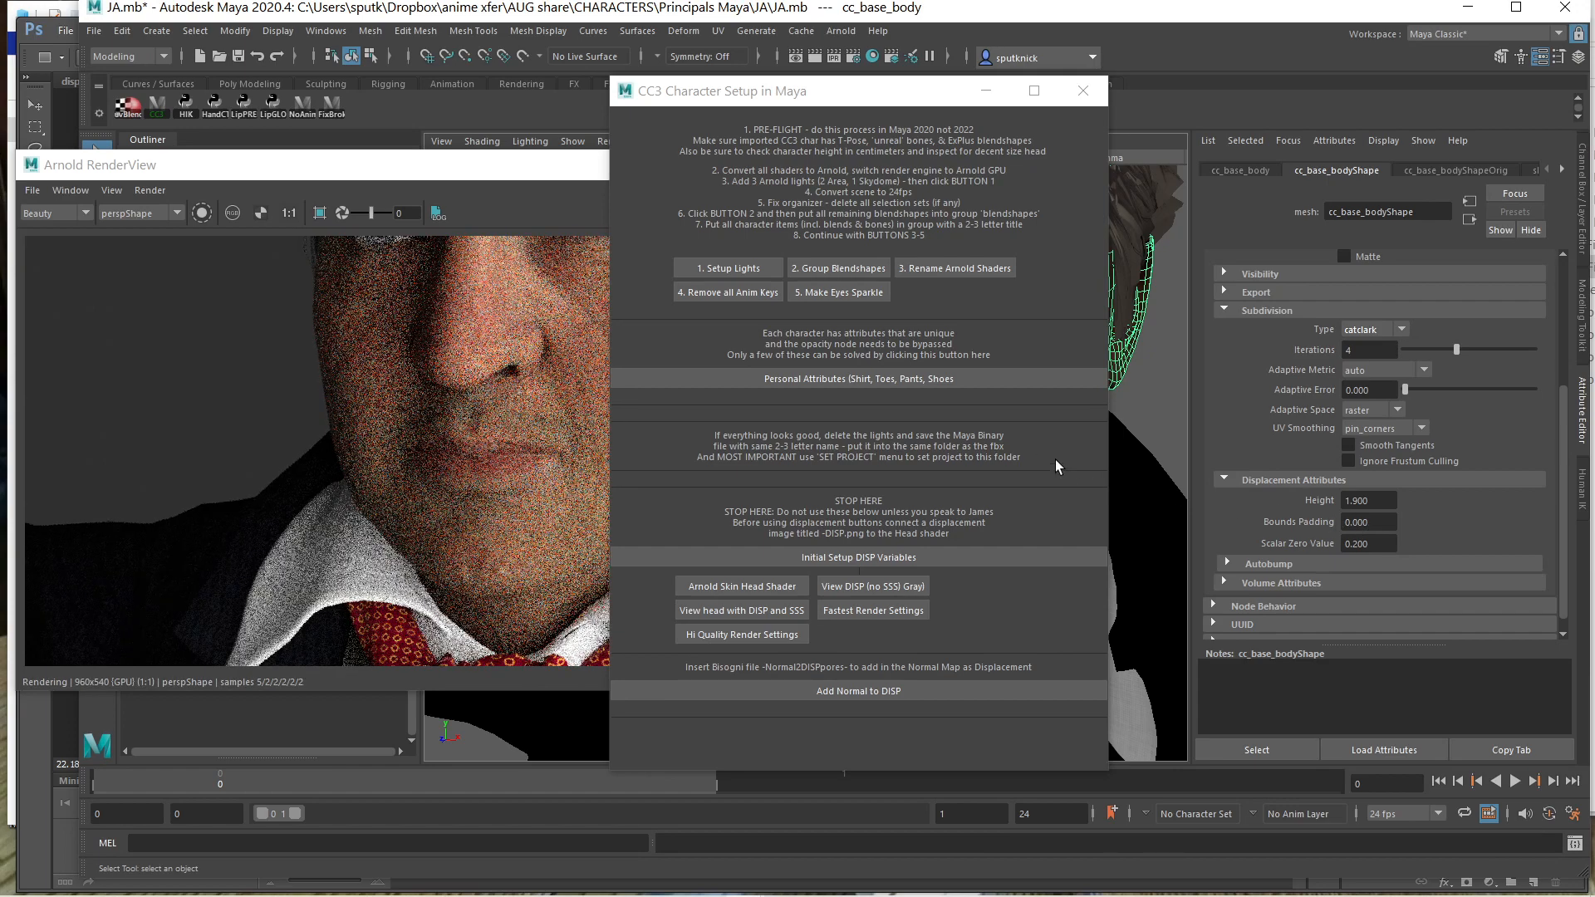
Minimize the CC3 Character Setup tool and reframe the Arnold render on the eyes, forehead and nose to inspect the displaced skin
left_click(986, 90)
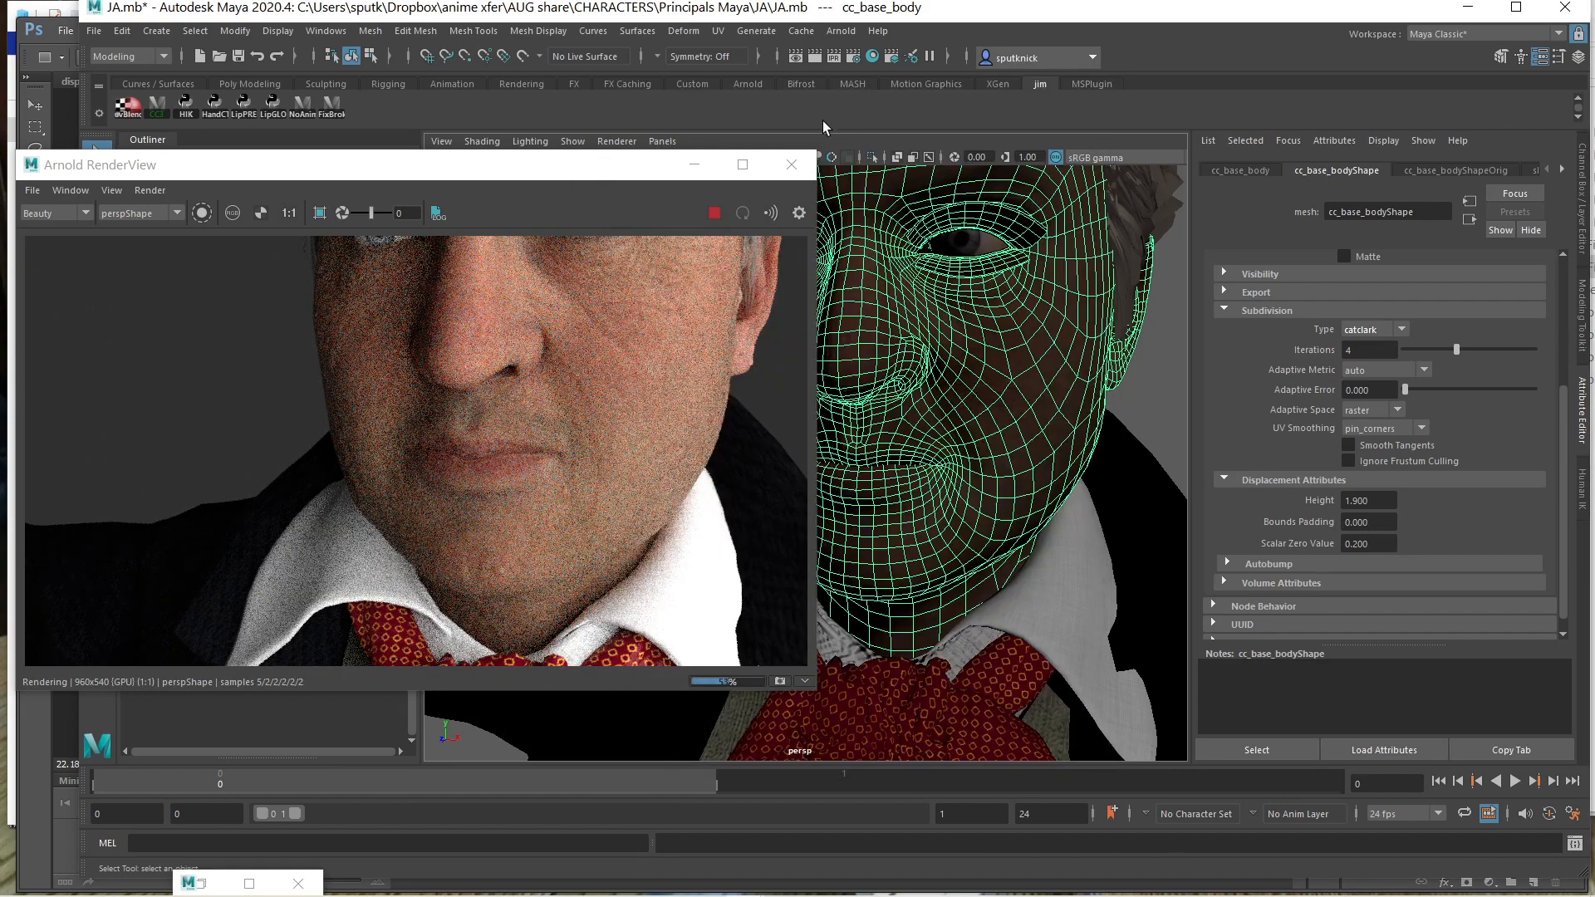
middle_click_drag(568, 336, 586, 468, "alt")
left_click_drag(586, 469, 590, 456, "alt")
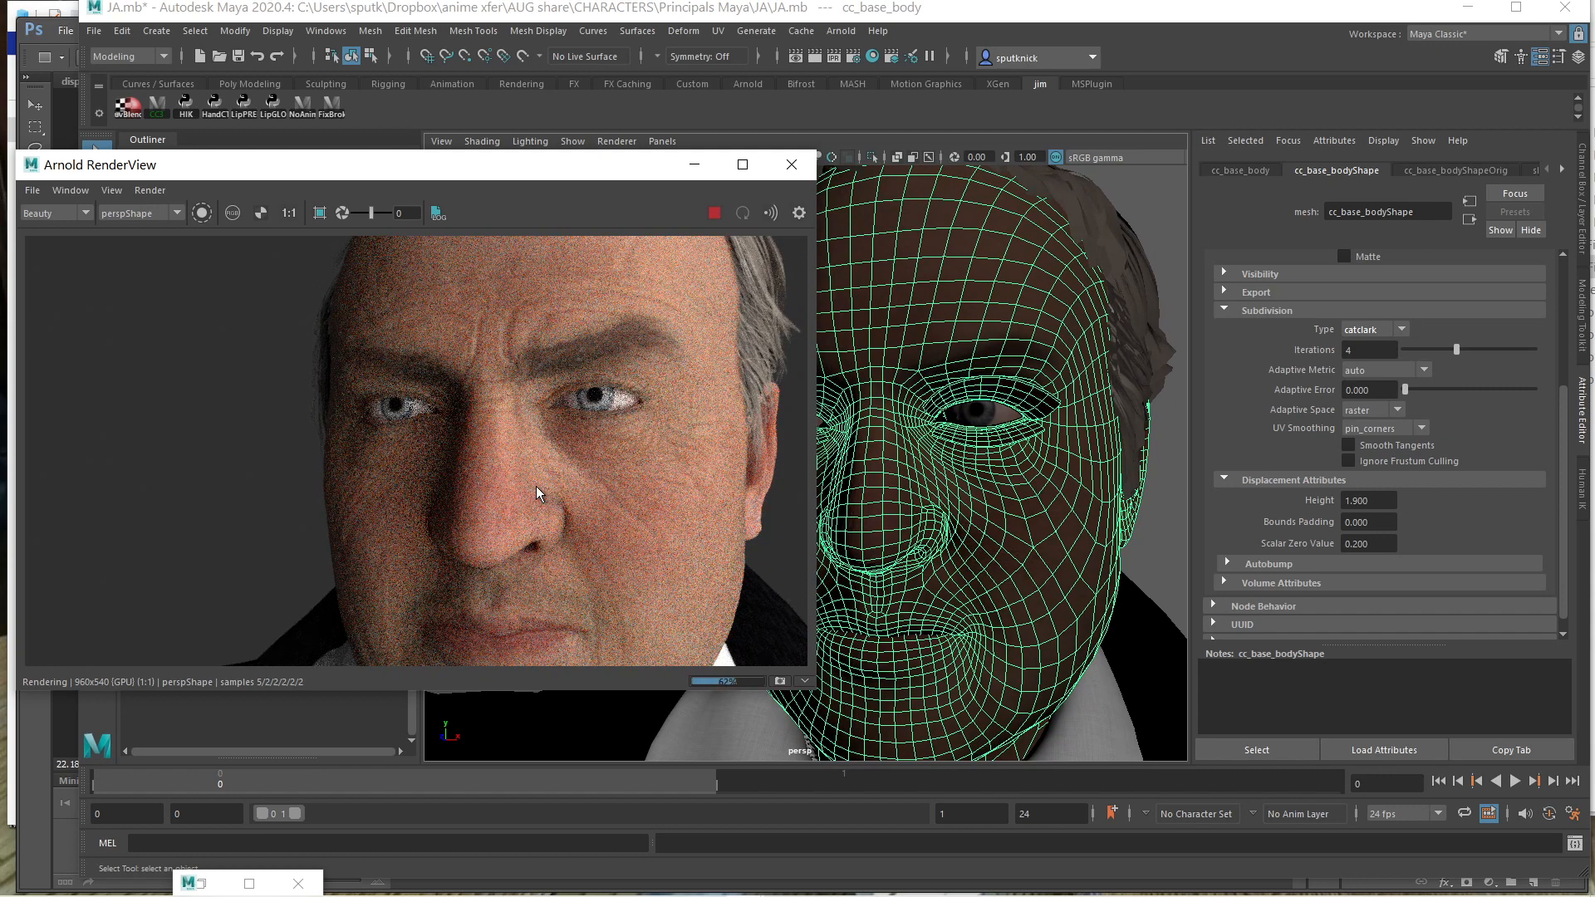
key("alt")
mouse_move(999, 889)
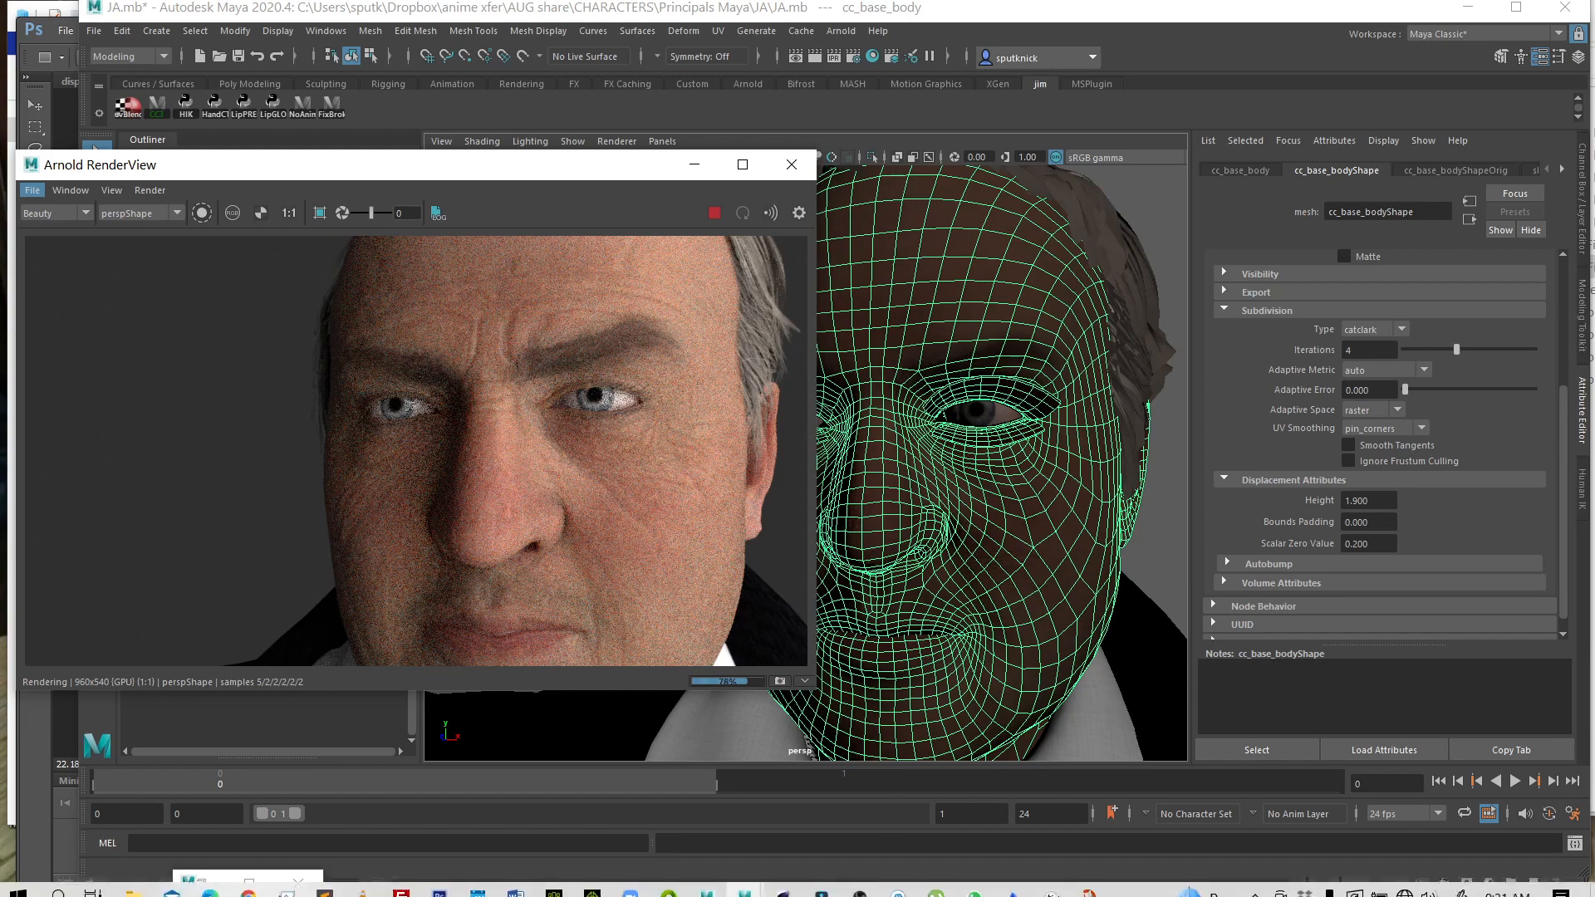